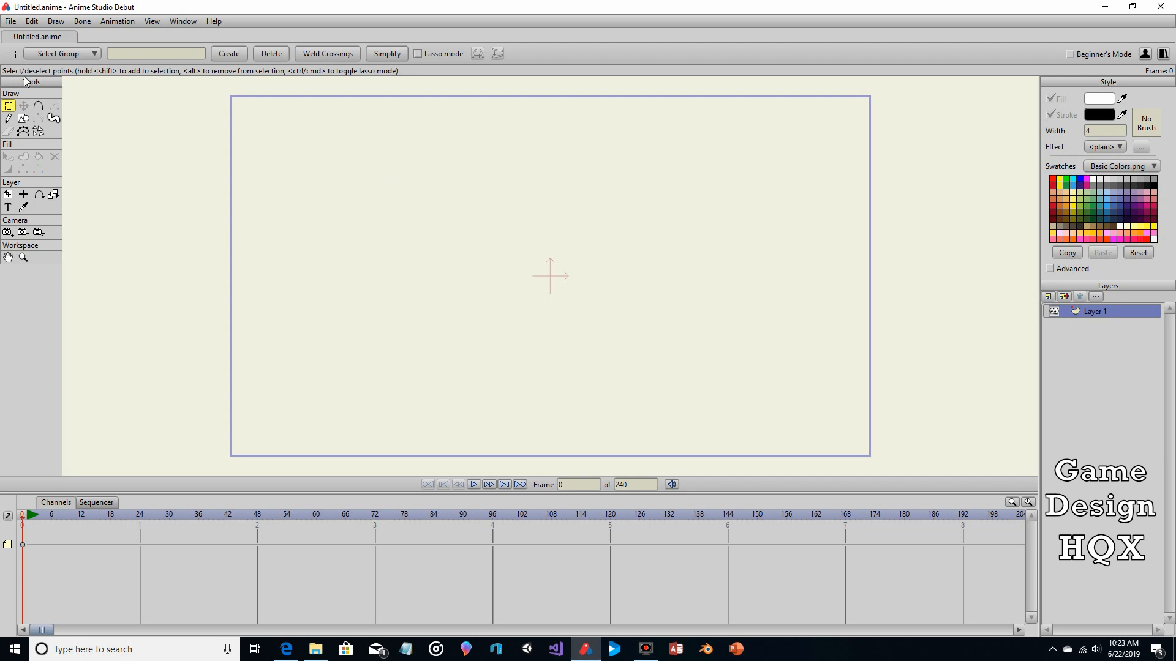
Step: Draw a freehand S-shaped curve across the canvas from upper right to lower left and reshape it by moving its middle point
click(9, 119)
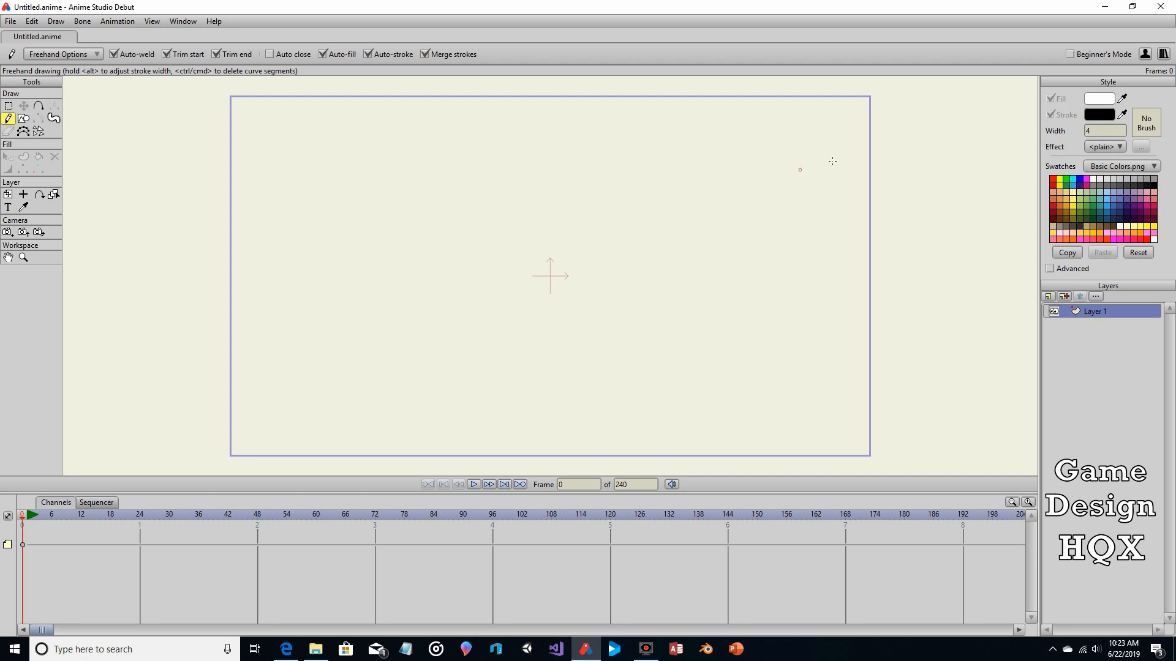
mouse_move(853, 147)
mouse_down()
mouse_move(646, 156)
mouse_move(516, 226)
mouse_move(471, 346)
mouse_move(332, 388)
mouse_move(264, 382)
mouse_up()
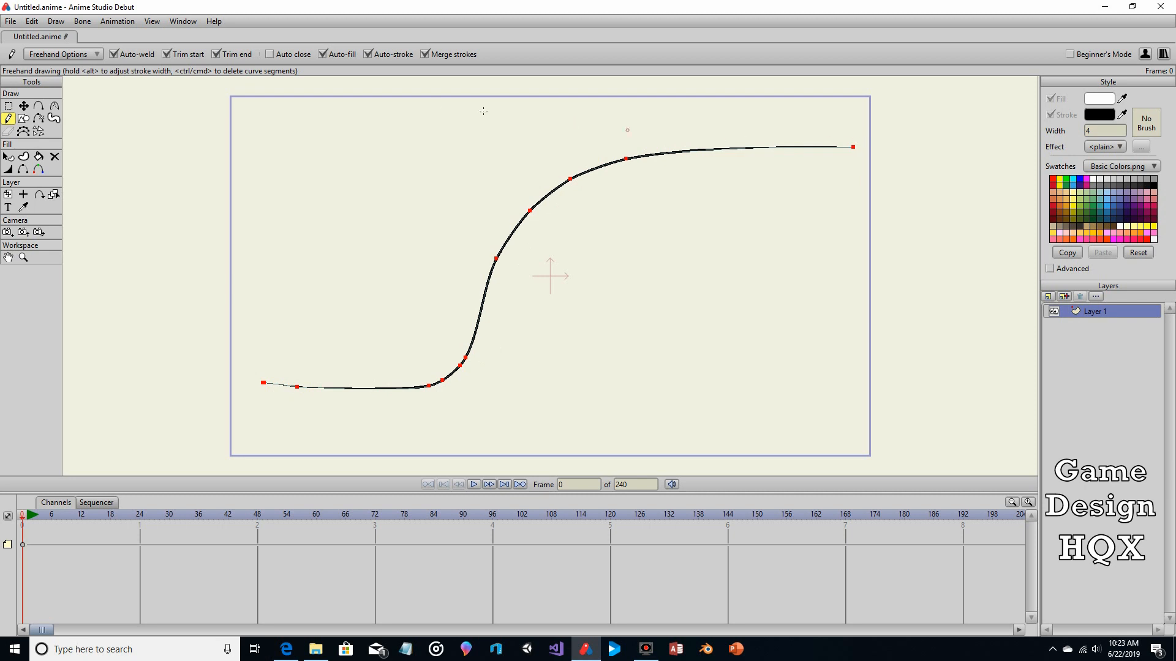
click(9, 108)
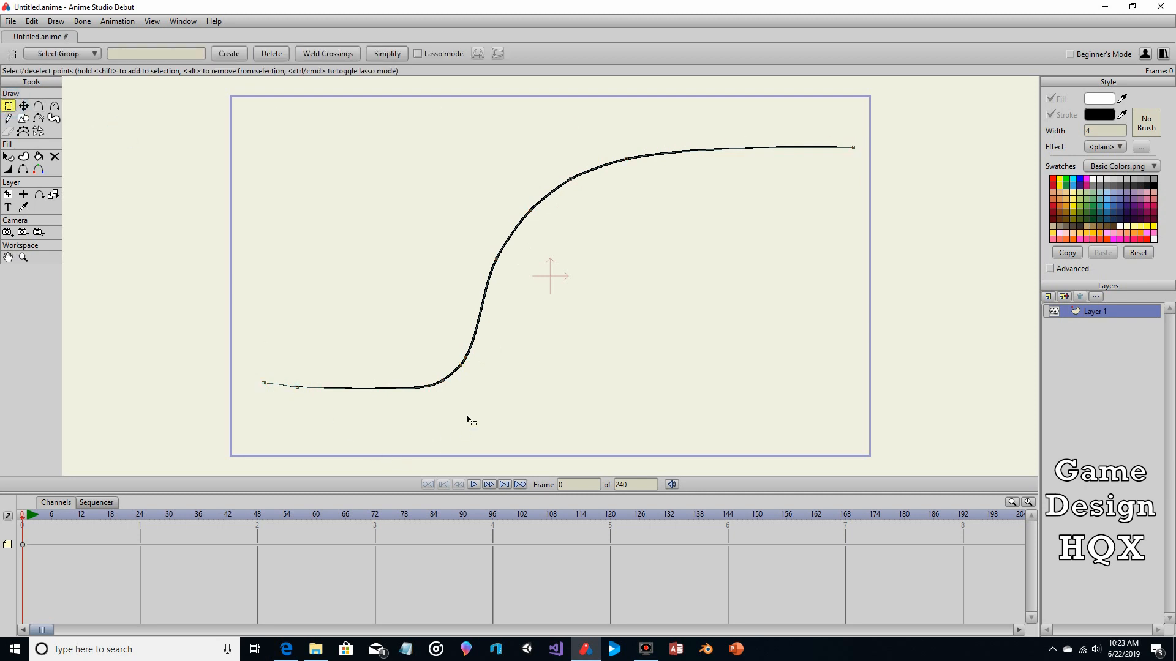
click(23, 107)
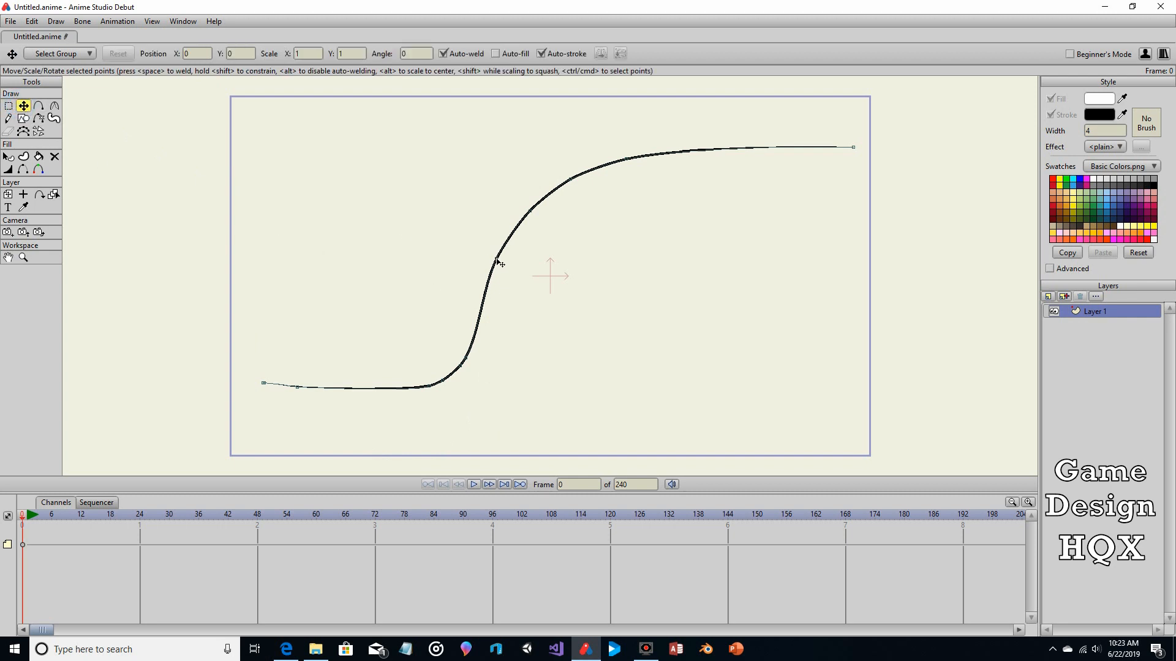
drag(497, 263, 556, 287)
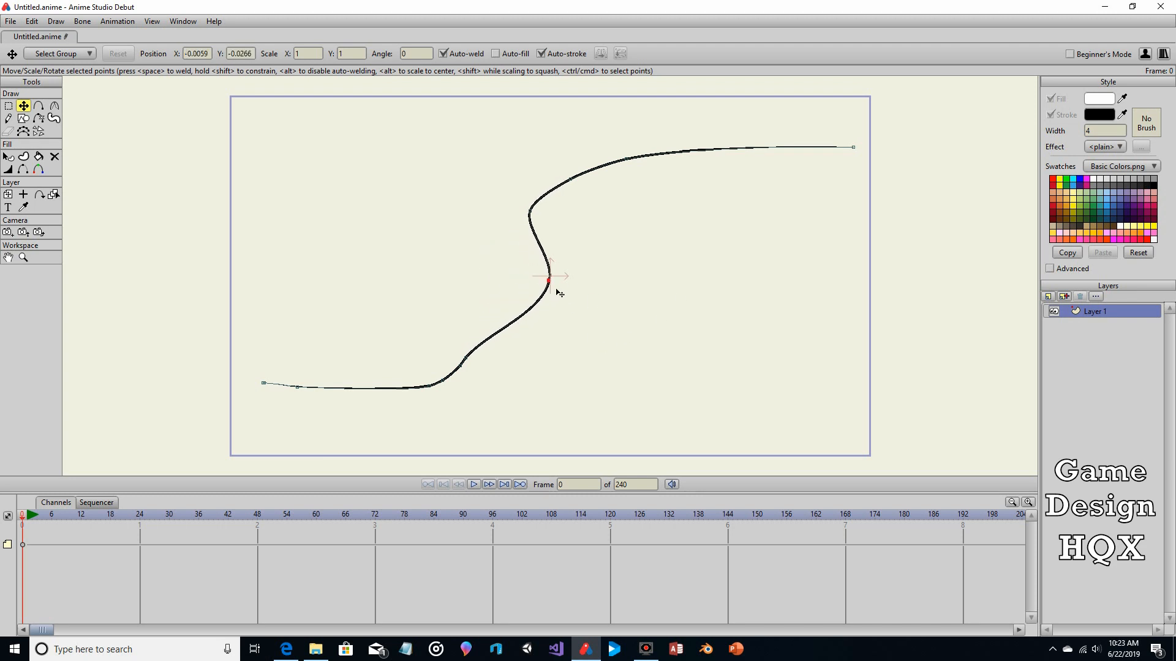
drag(548, 280, 444, 239)
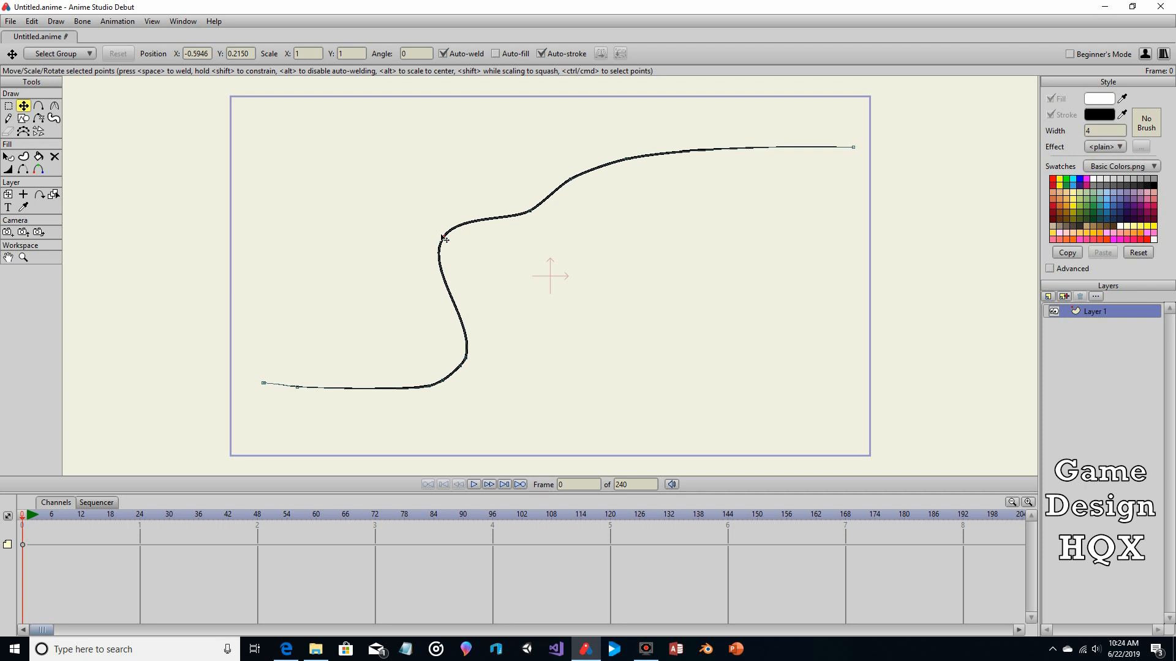
drag(442, 236, 492, 293)
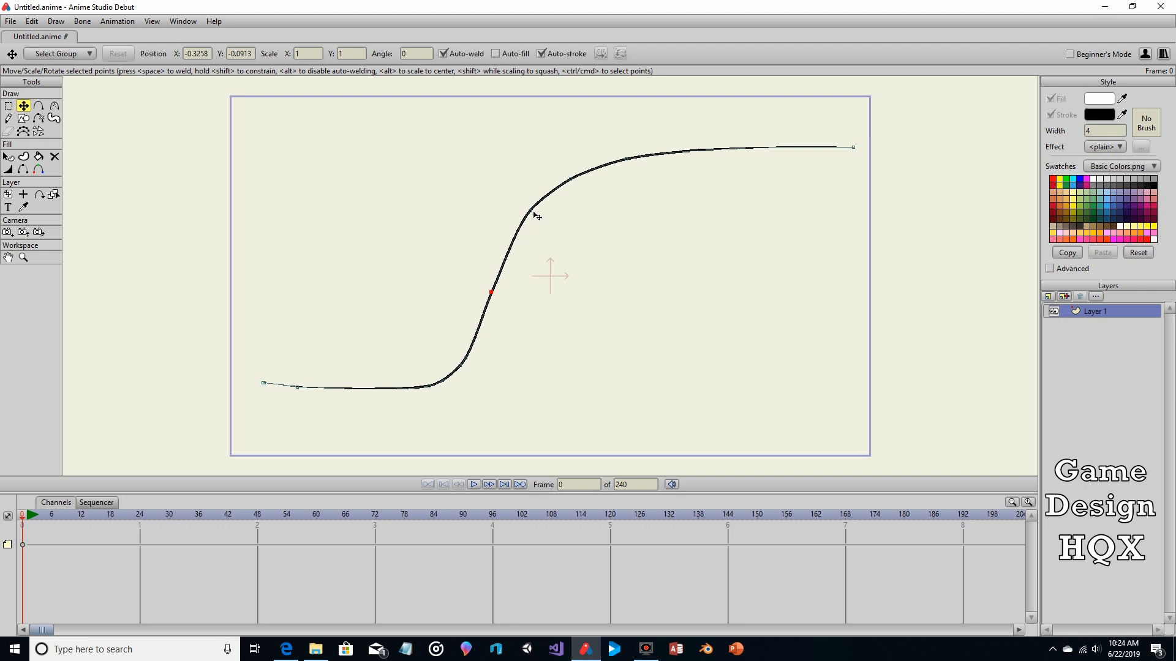
click(216, 122)
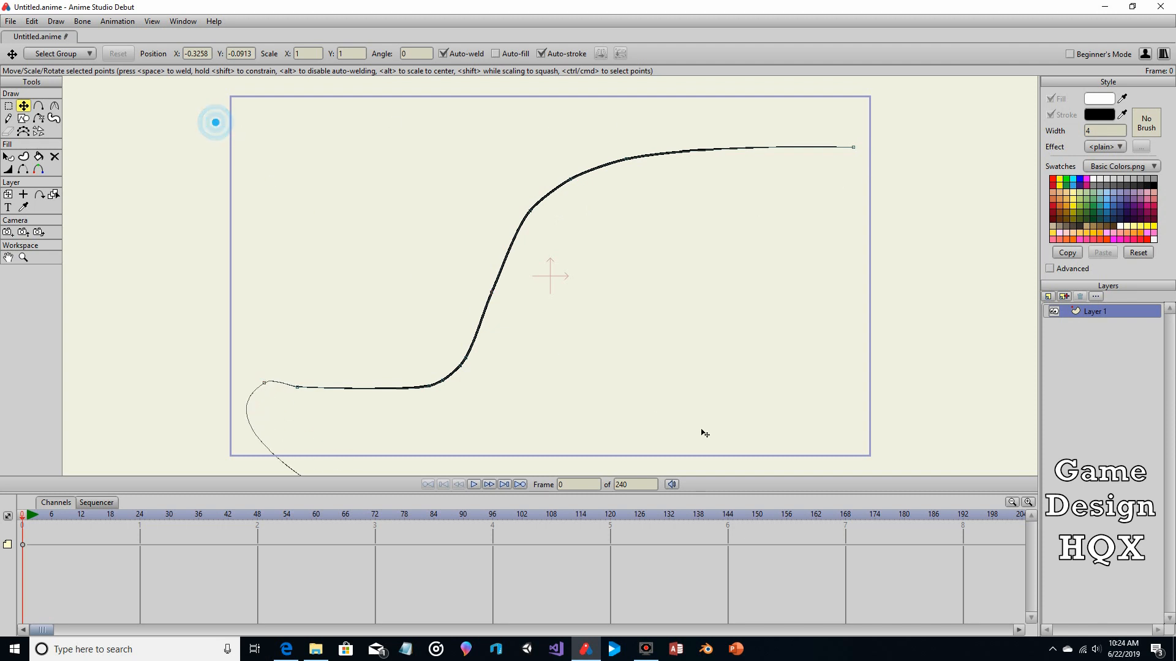
drag(701, 429, 209, 189)
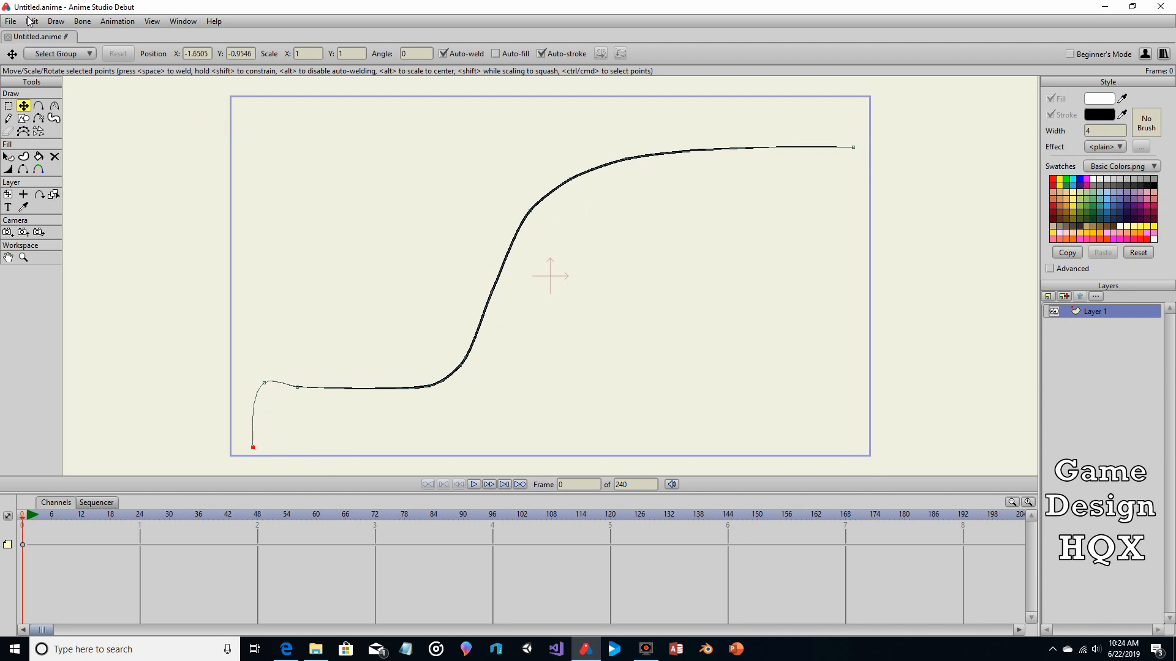
click(29, 21)
click(38, 35)
Step: Select all points of the freehand curve and delete it from the canvas
click(8, 106)
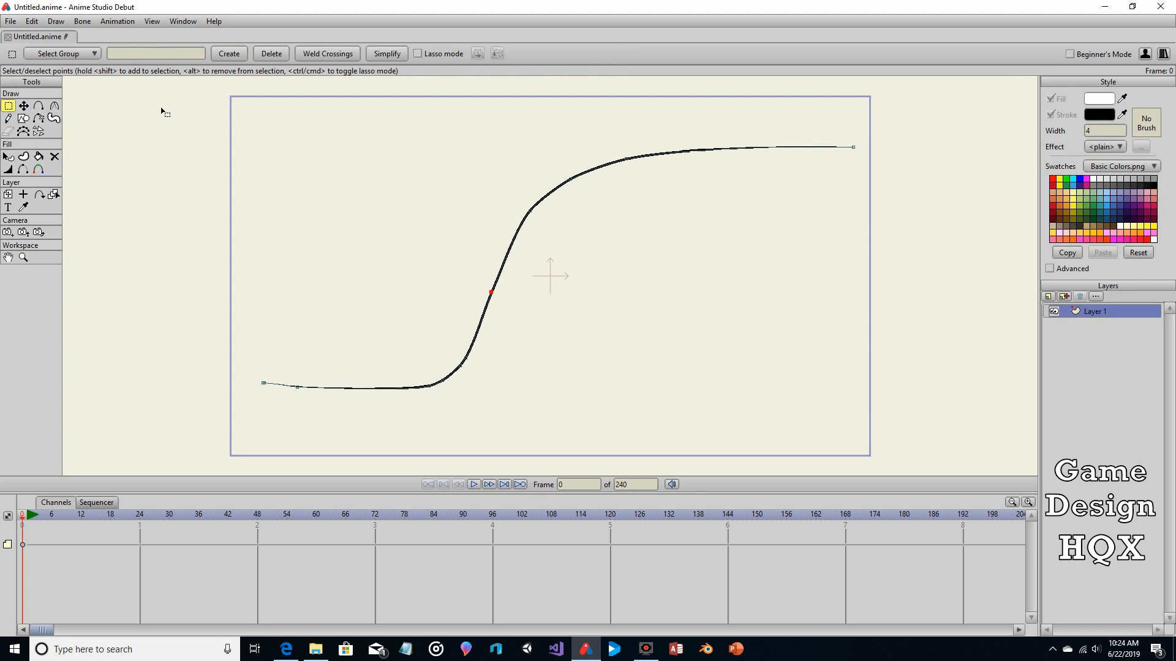
drag(163, 90, 963, 438)
key(Delete)
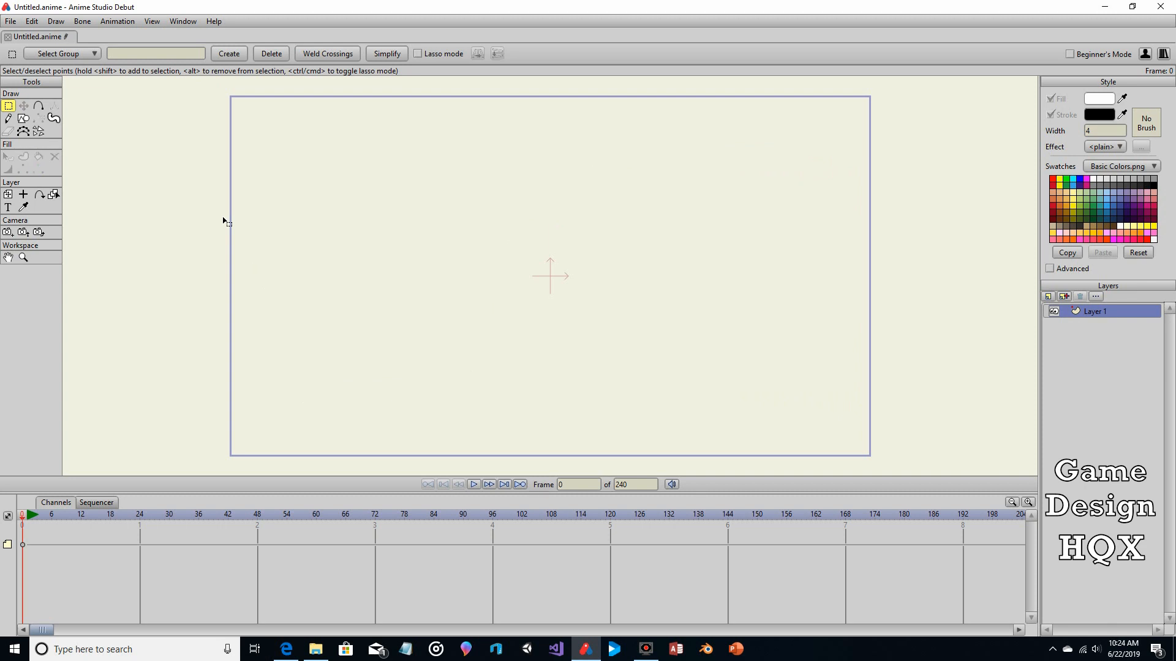
Step: Draw a smooth four-point S-shaped curve with the Add Point tool, starting at the canvas's upper right and ending at its lower left
click(39, 104)
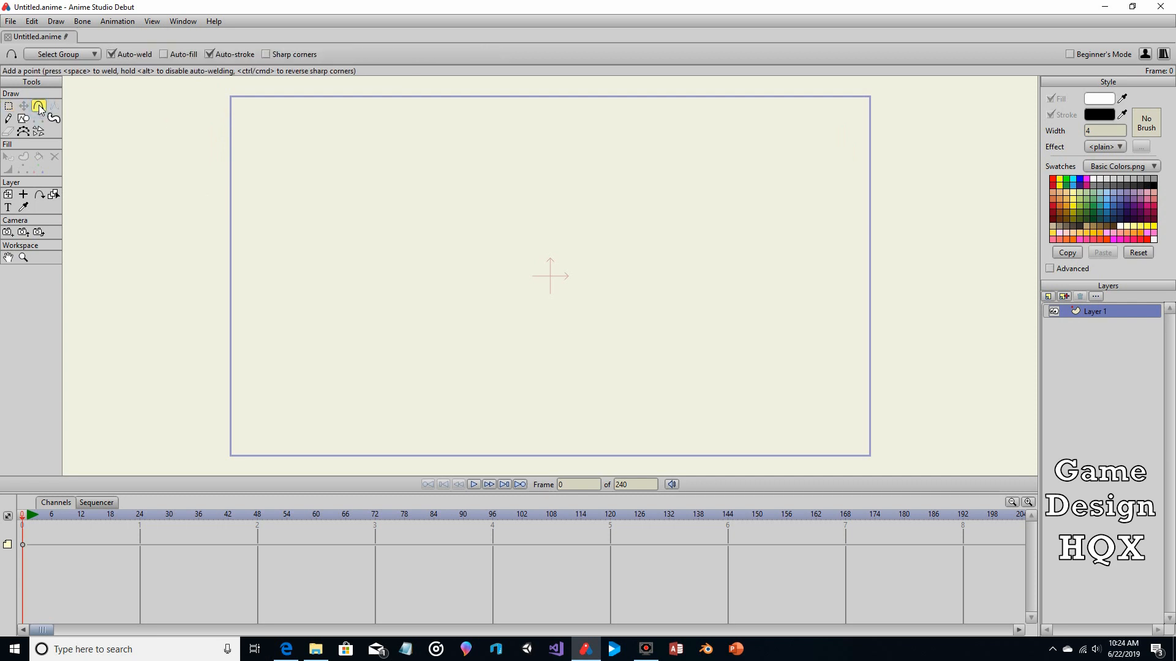
drag(854, 134, 693, 134)
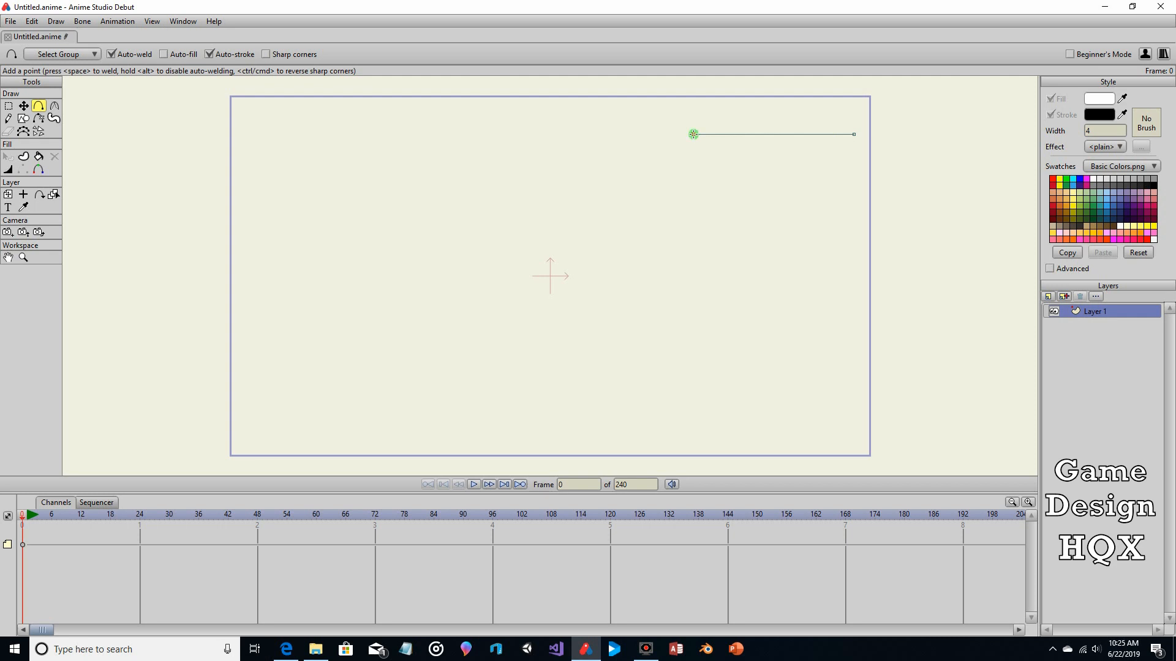
mouse_move(693, 134)
mouse_down()
mouse_move(491, 273)
mouse_move(472, 359)
mouse_move(217, 373)
mouse_up()
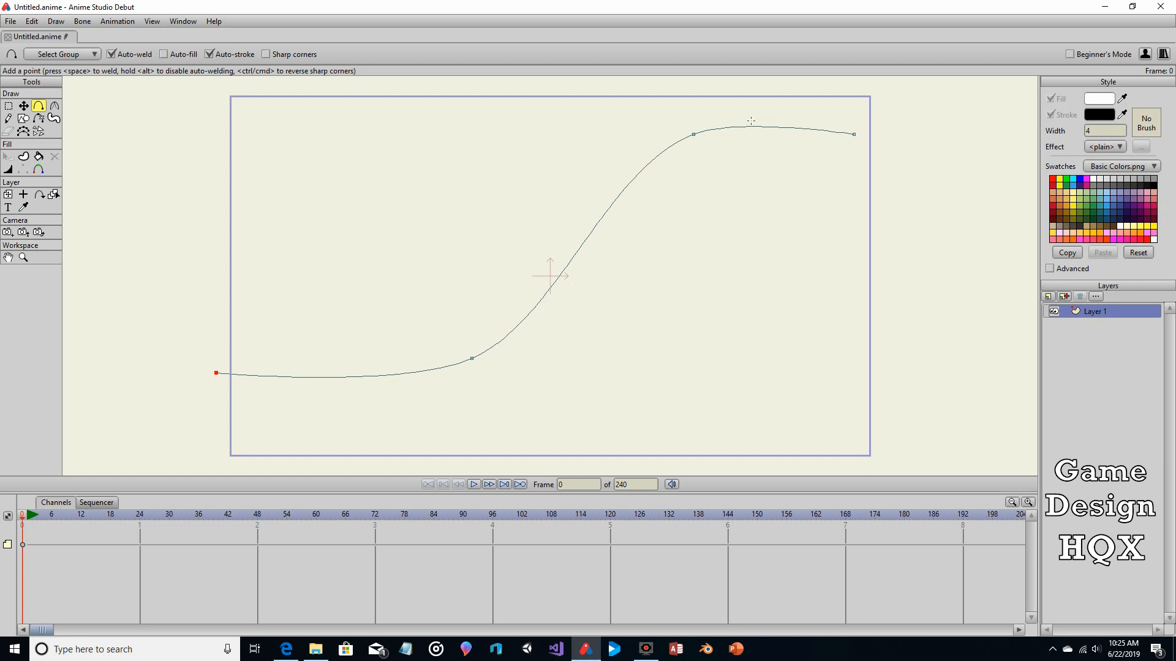
Step: Select every point of the four-point curve and delete it
click(8, 106)
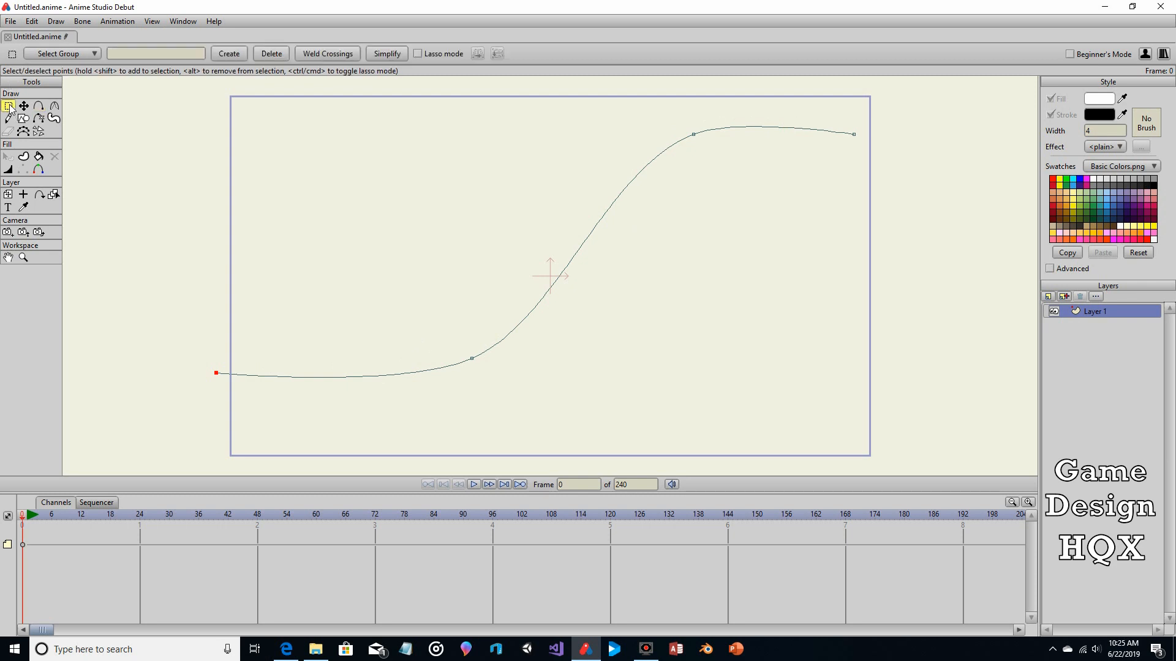
drag(124, 99, 887, 439)
key(Delete)
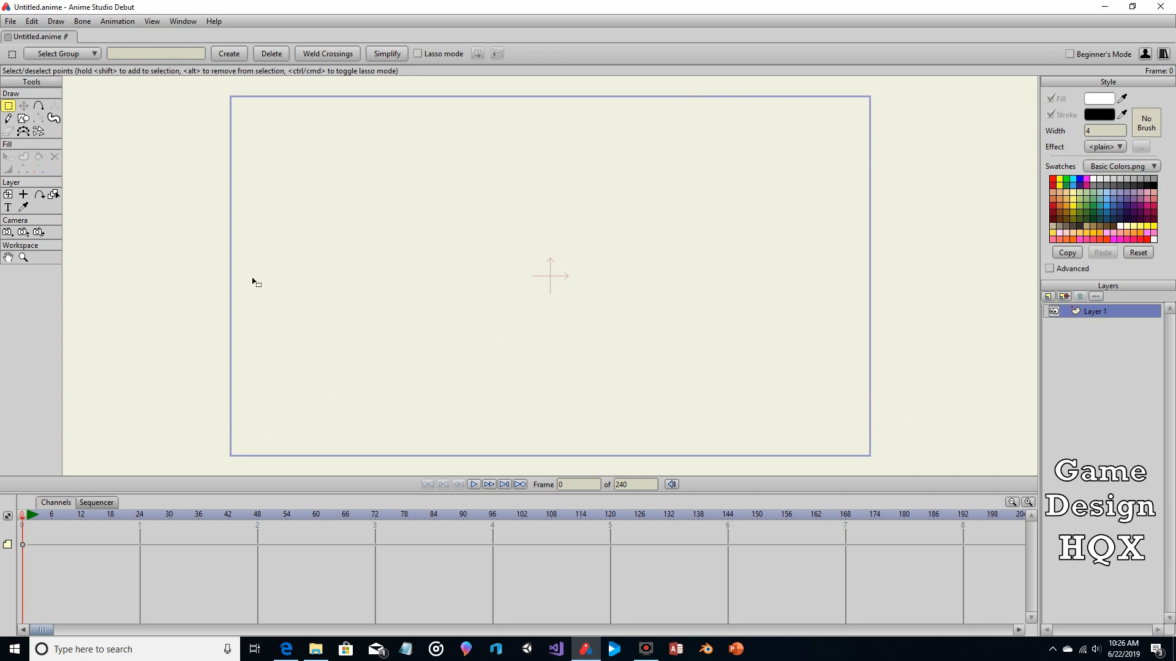
Step: Draw a large rectangle within the canvas frame and a wide oval inside it with the Draw Shape tool
click(25, 119)
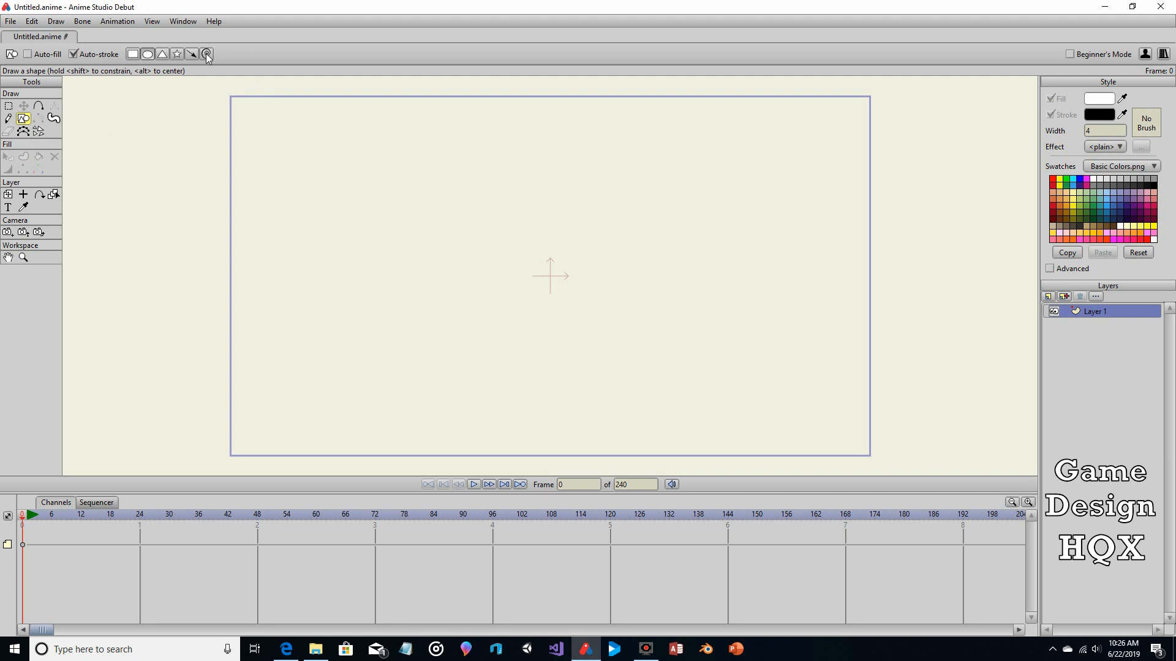
click(133, 54)
drag(283, 144, 785, 419)
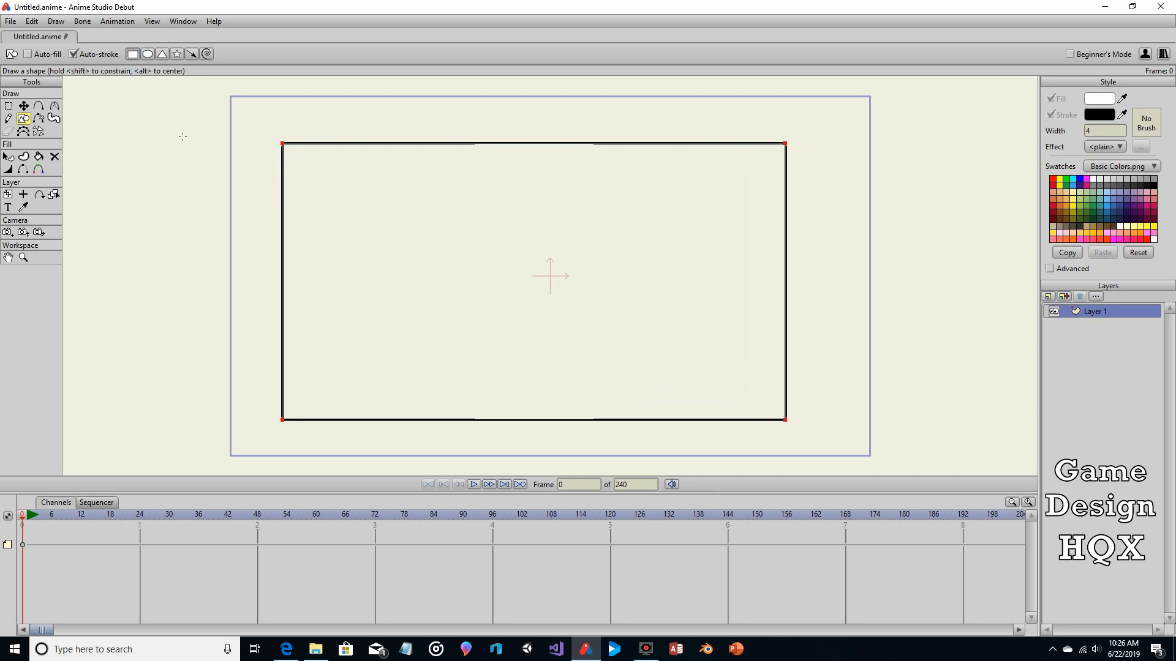
click(148, 54)
drag(363, 182, 638, 355)
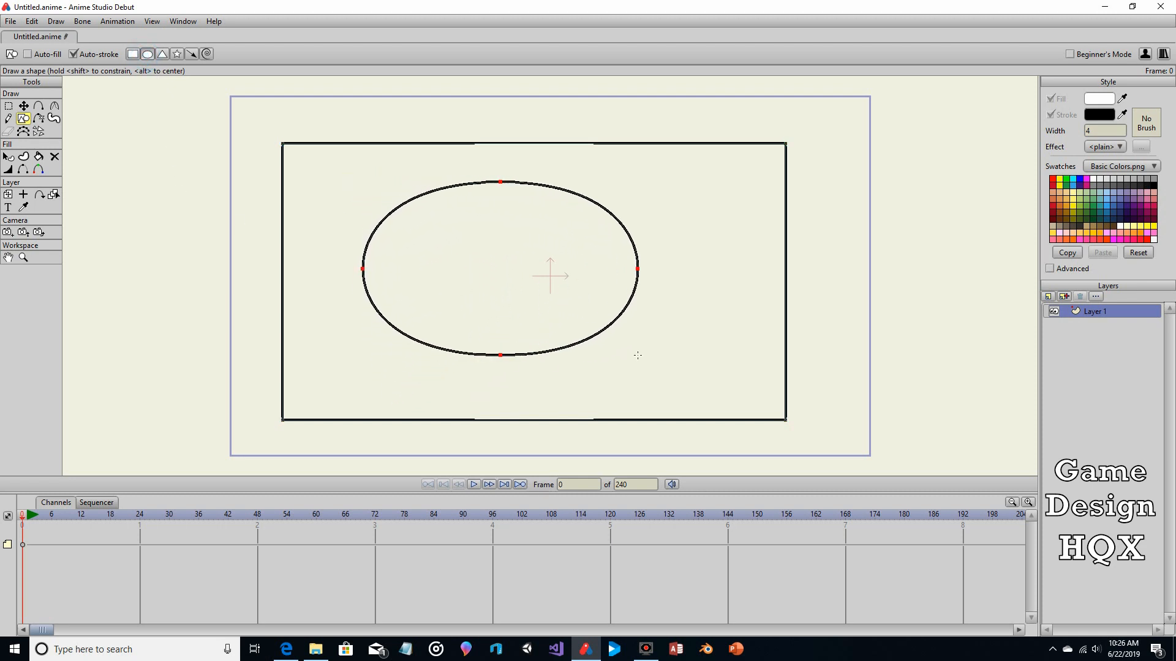
Step: Draw a small triangle inside the oval and a large tilted star overlapping the oval's upper right and the rectangle's top edge
click(162, 54)
drag(441, 219, 536, 309)
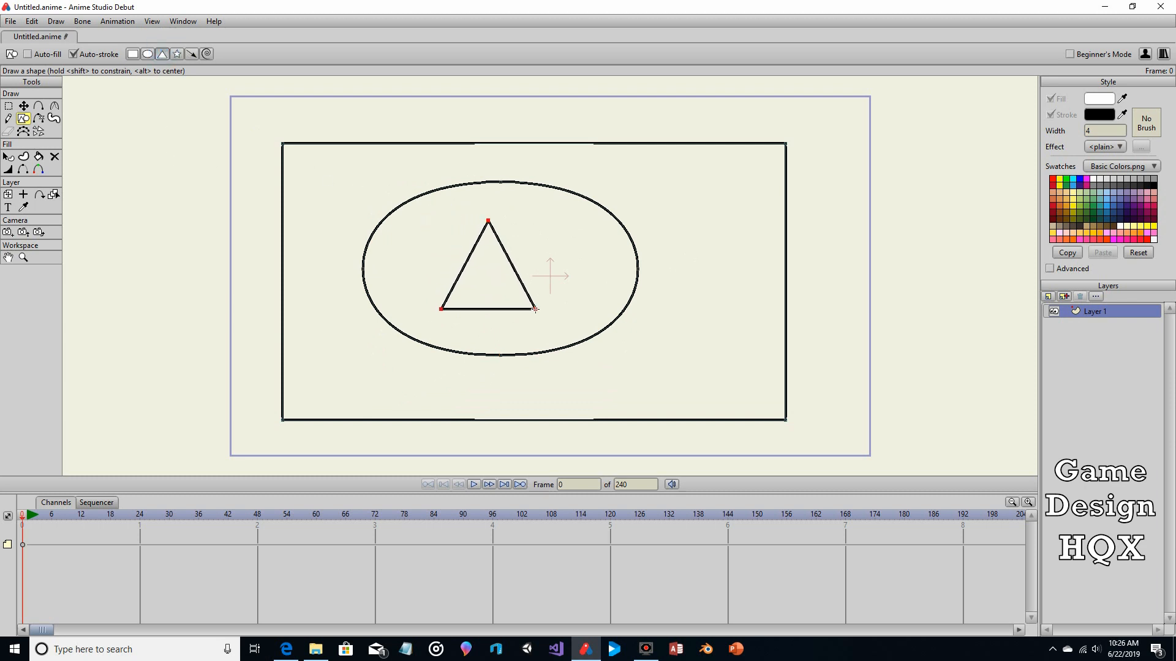
click(177, 54)
drag(636, 185, 533, 80)
Step: Render a preview of the current frame to check the shapes against the frame boundary, and close the preview
click(8, 106)
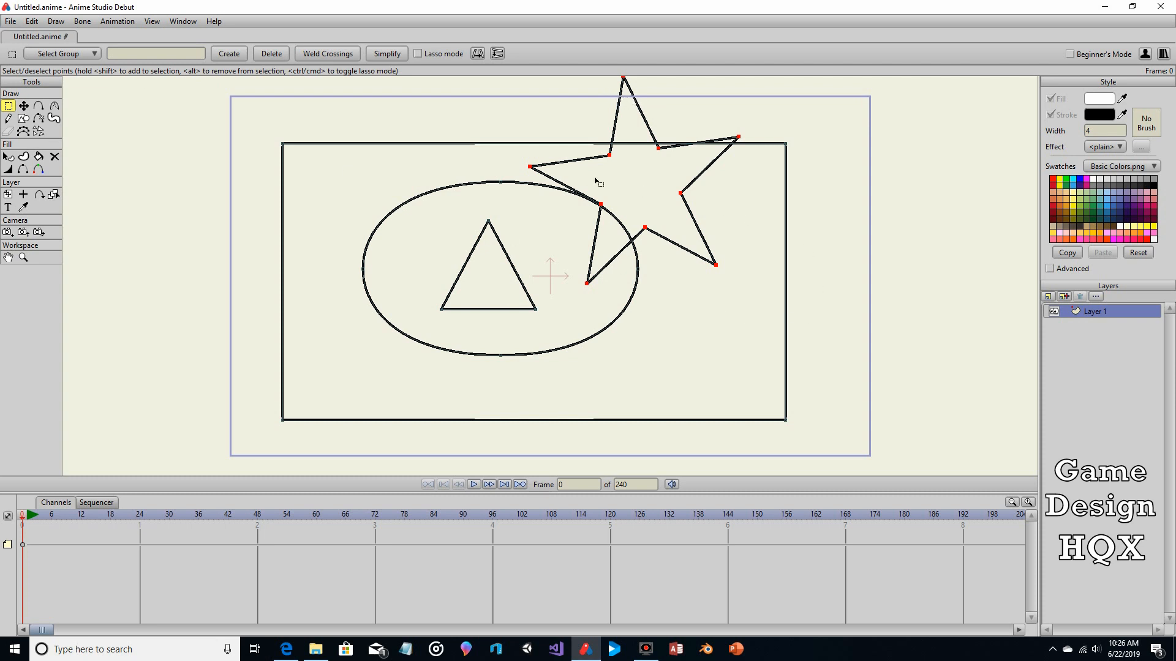
click(12, 21)
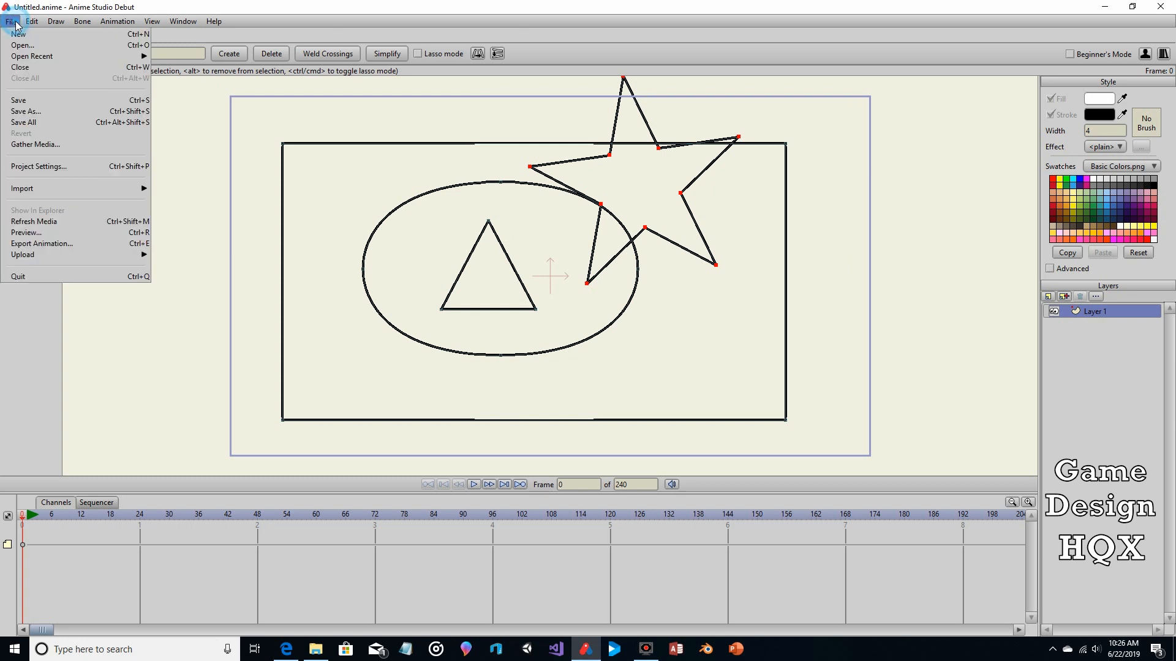
click(38, 232)
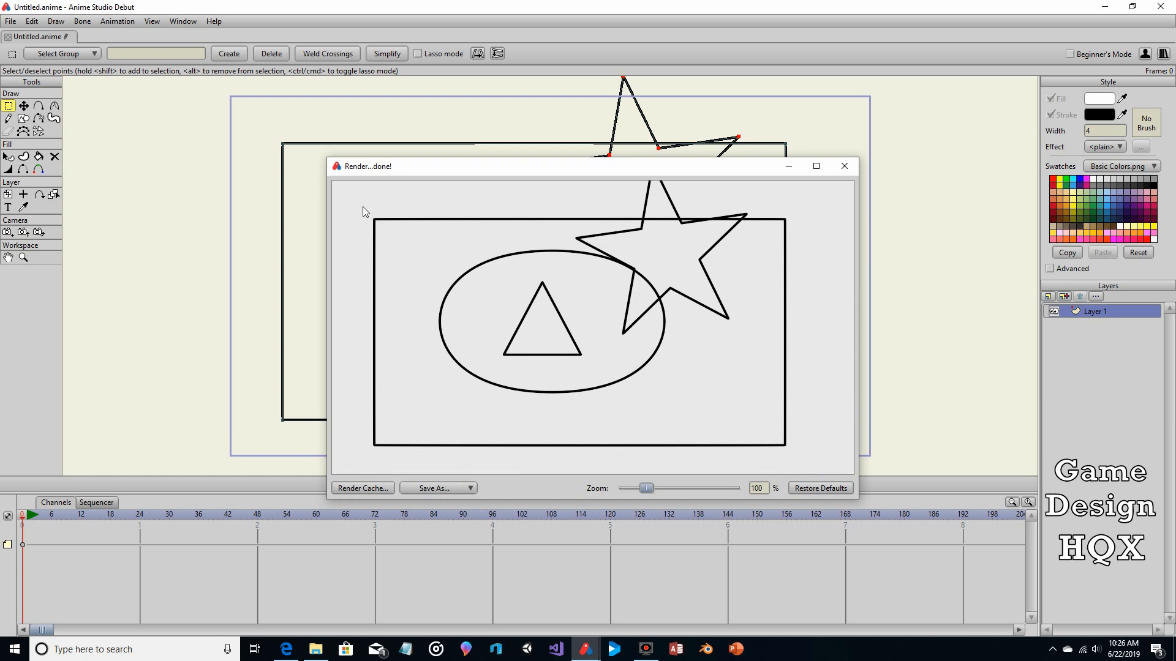
click(844, 166)
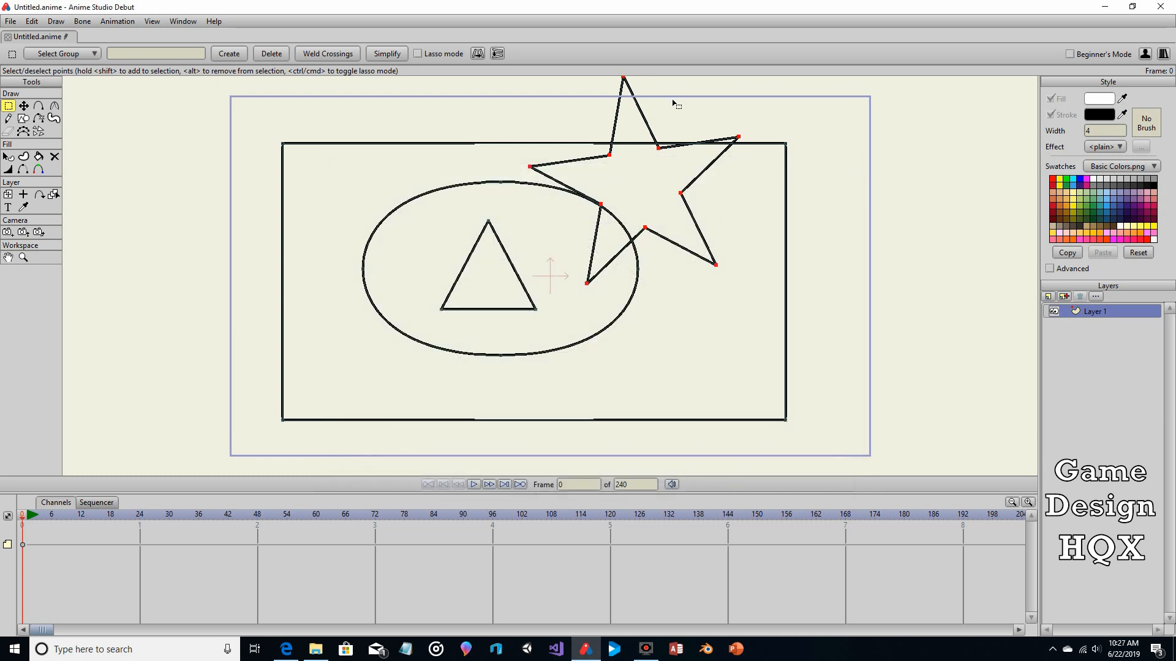
scroll(674, 110, down, 3)
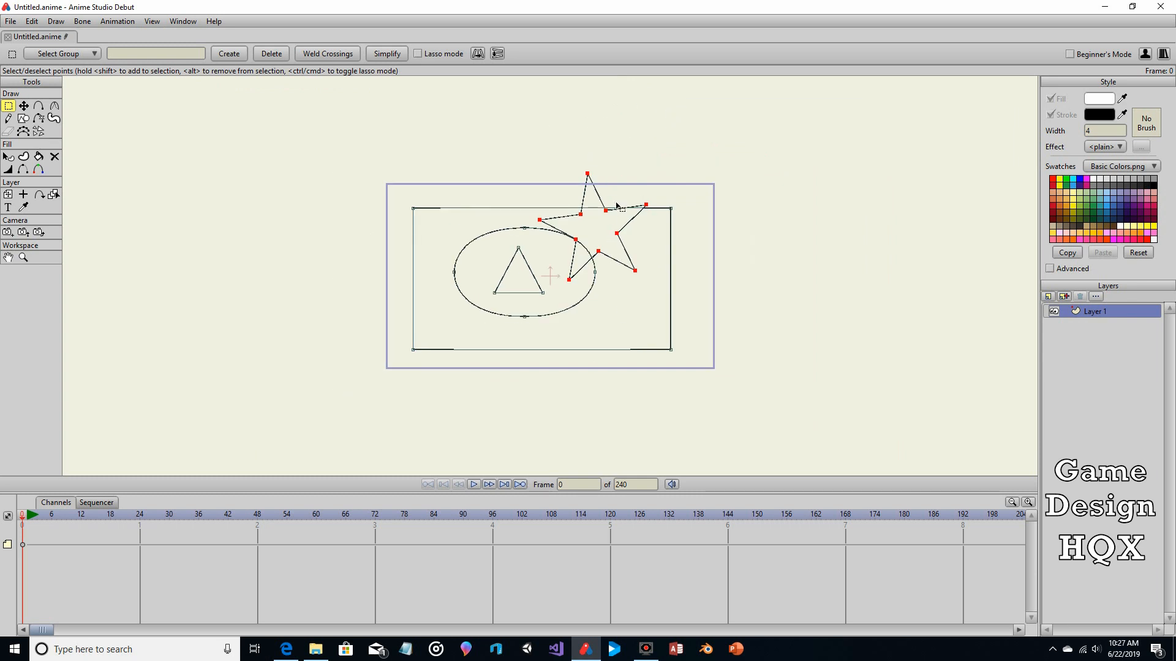
scroll(628, 199, down, 2)
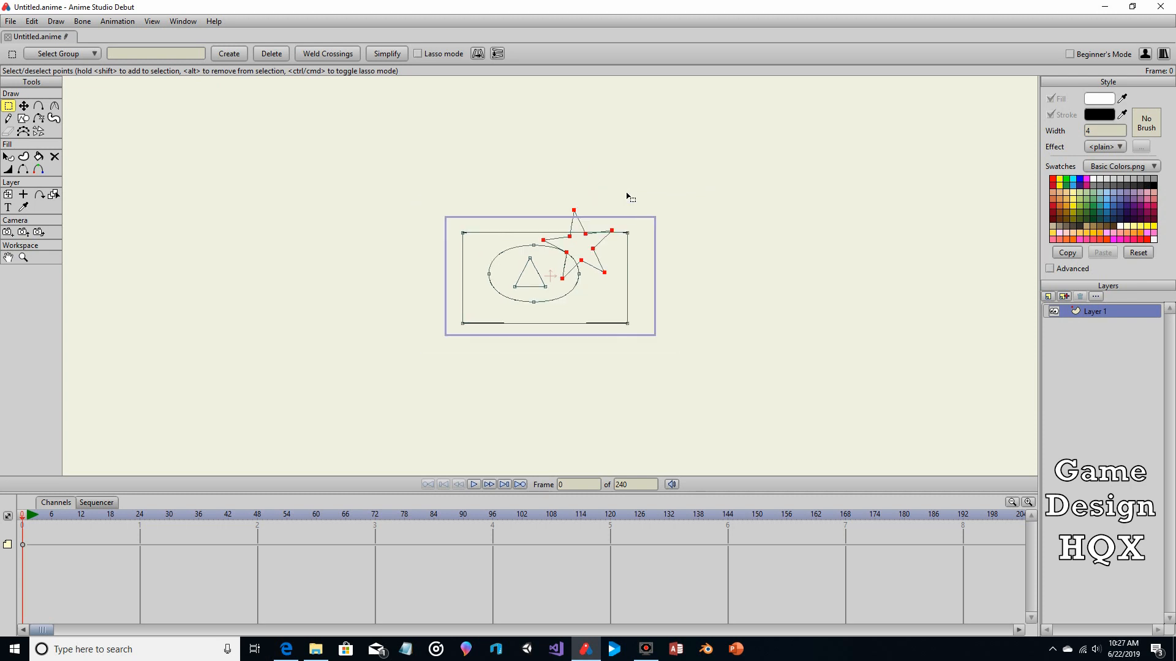
scroll(627, 196, up, 5)
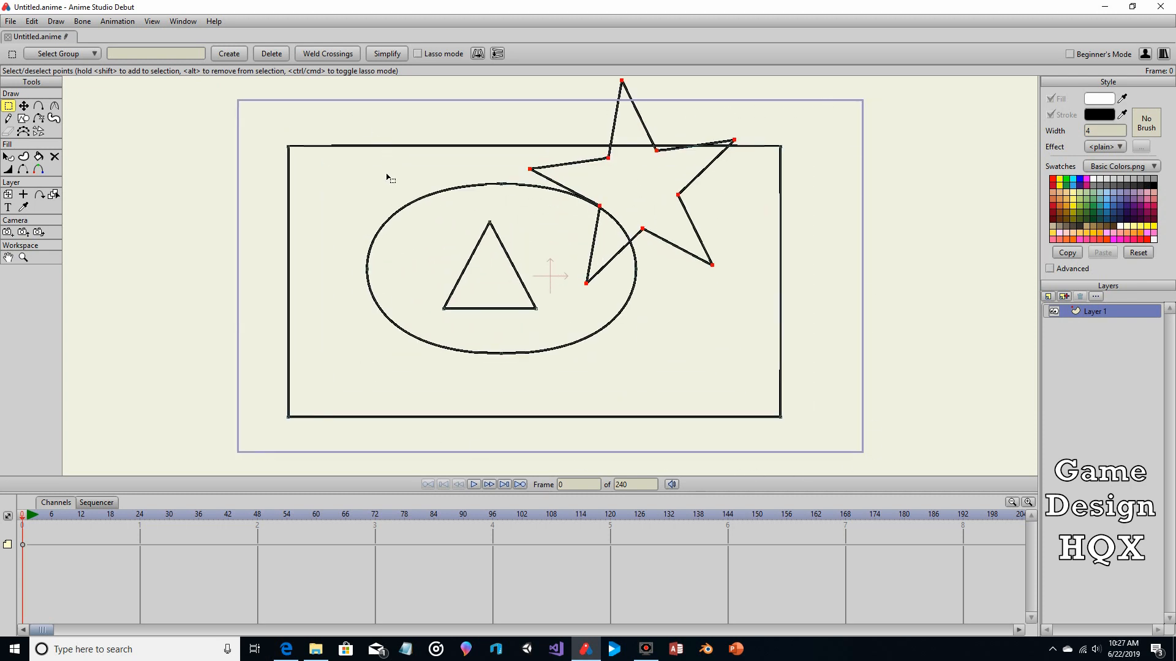
scroll(392, 188, down, 2)
scroll(392, 188, up, 3)
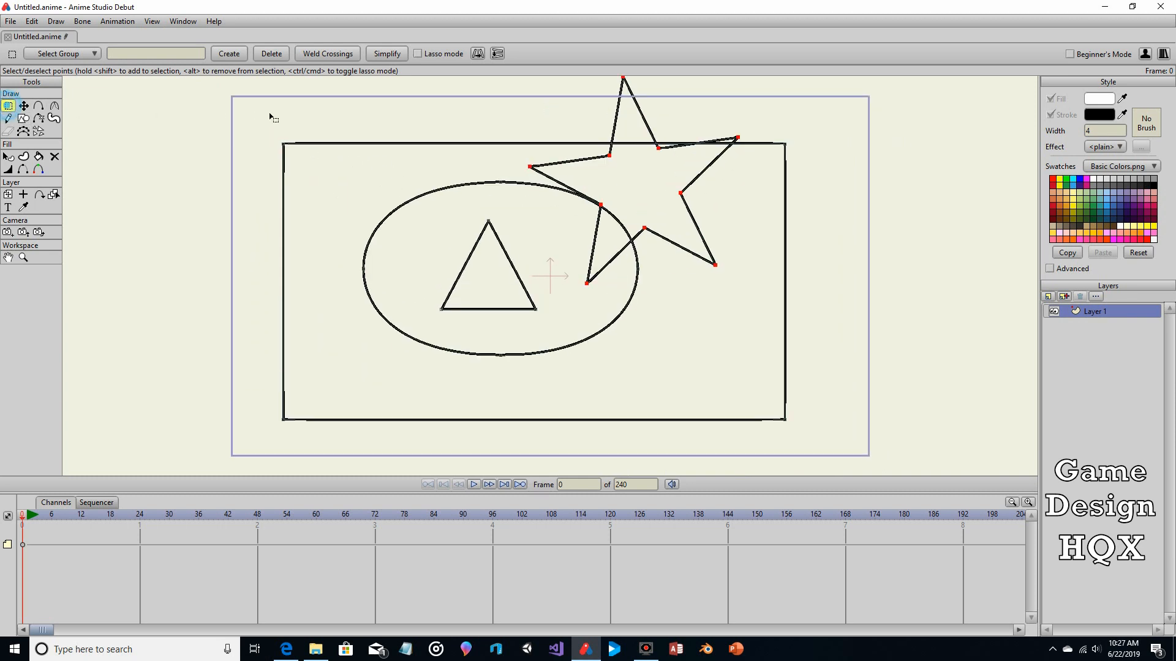
Step: Select the rectangle, oval, triangle and star together and delete them
drag(270, 114, 260, 126)
drag(190, 88, 852, 456)
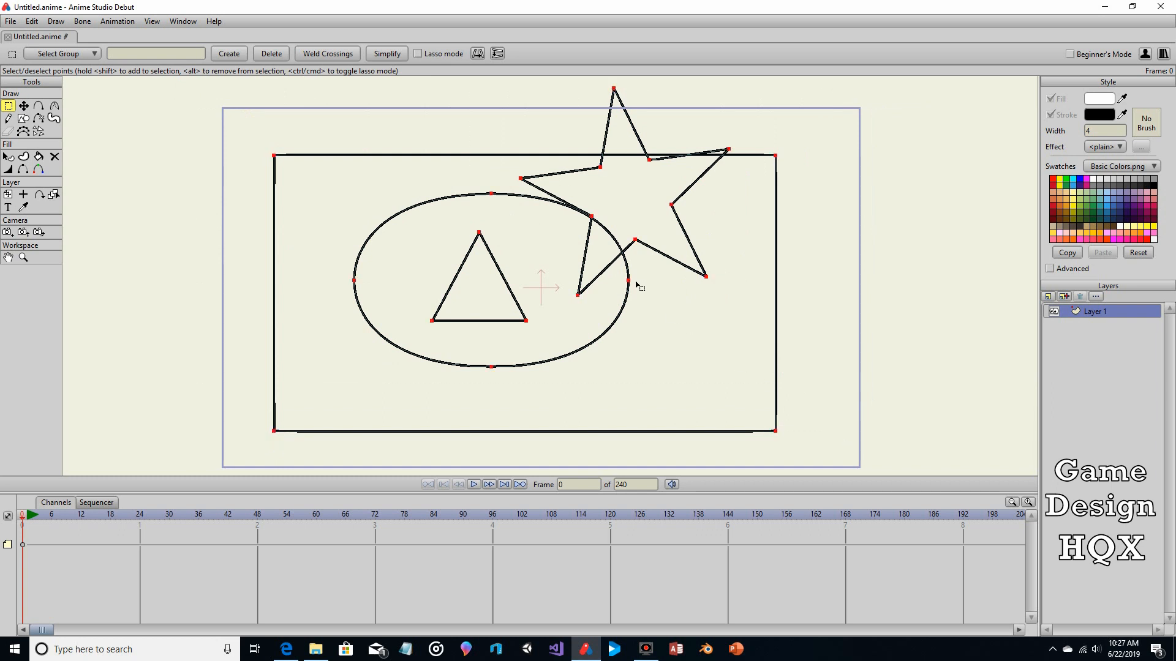
key(Delete)
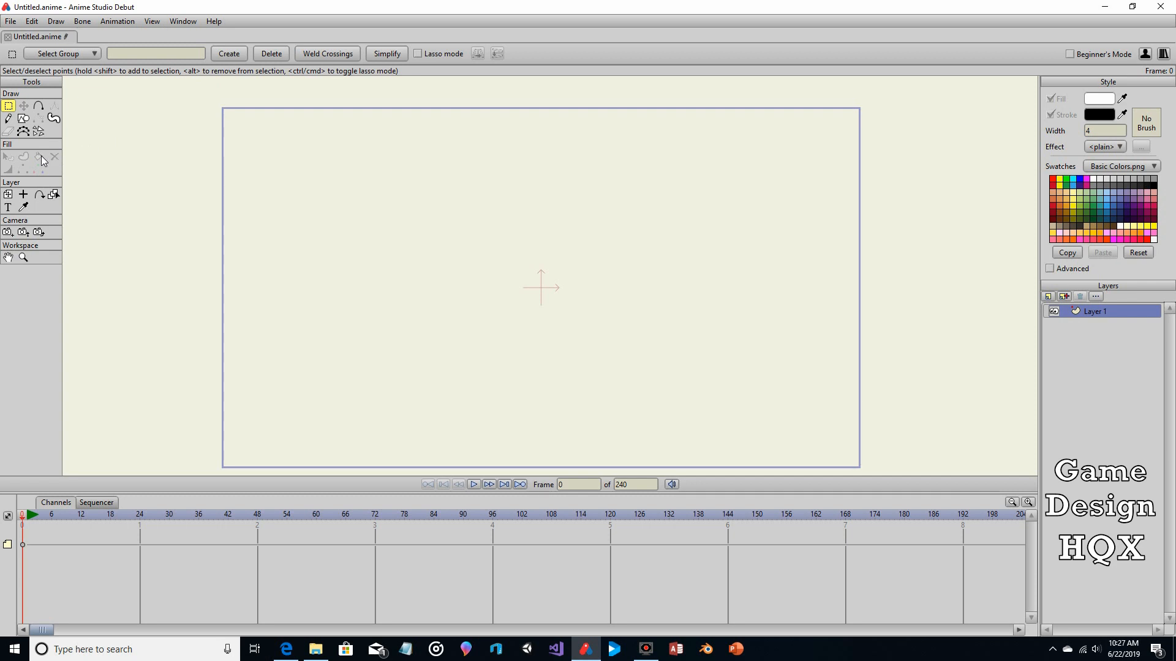
Step: Draw a nearly round circle outline around the centre of the empty canvas with the oval shape
click(24, 118)
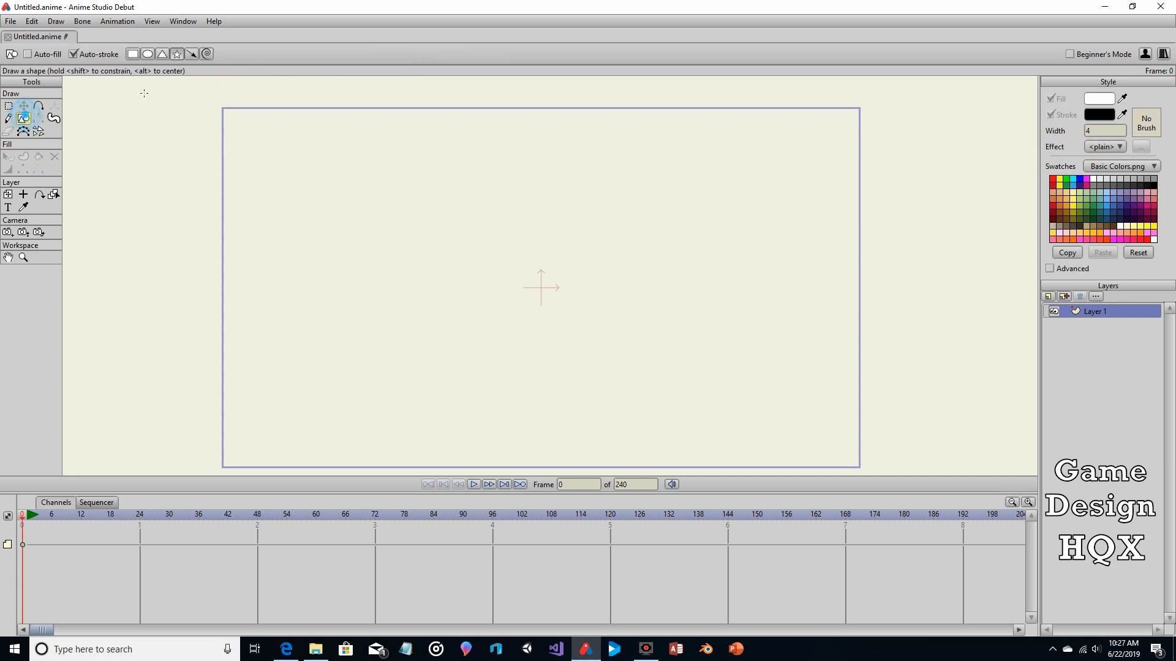
click(148, 54)
drag(423, 168, 642, 373)
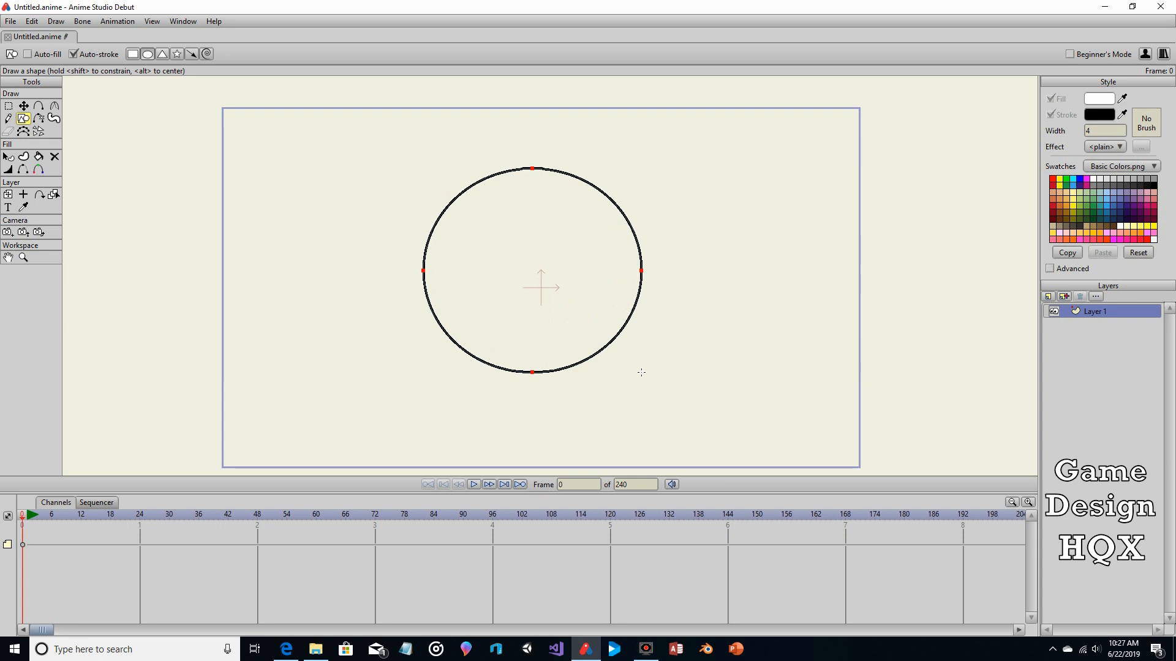
Step: Fill the circle with bright green from the colour swatches using the Paint Bucket
click(39, 157)
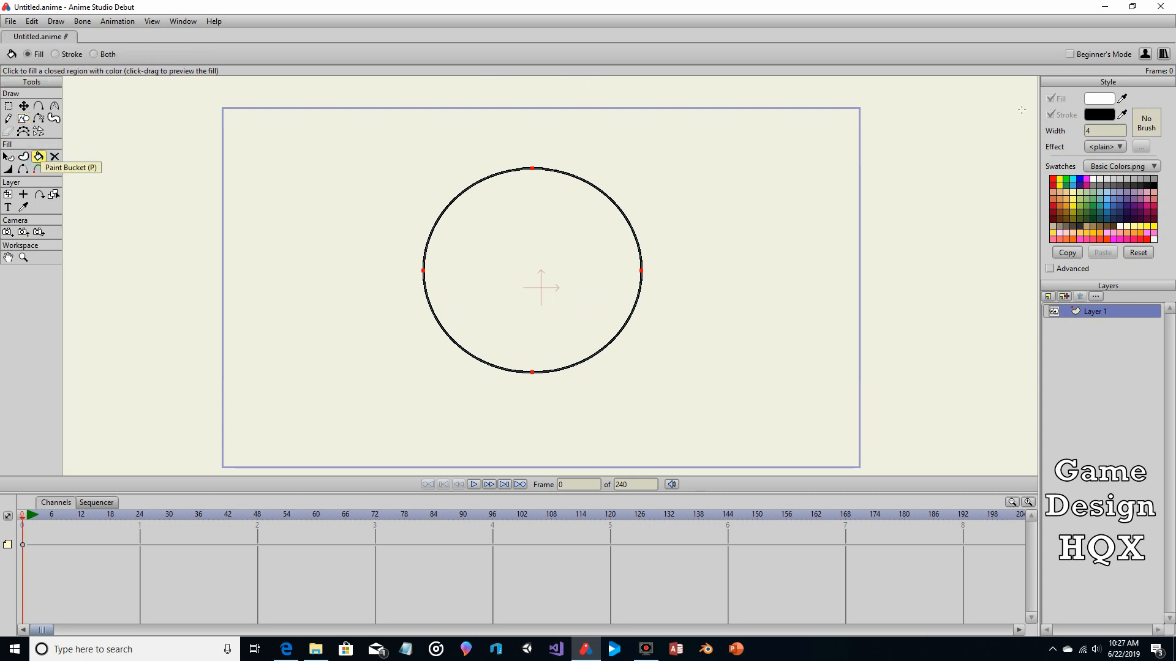
click(1066, 178)
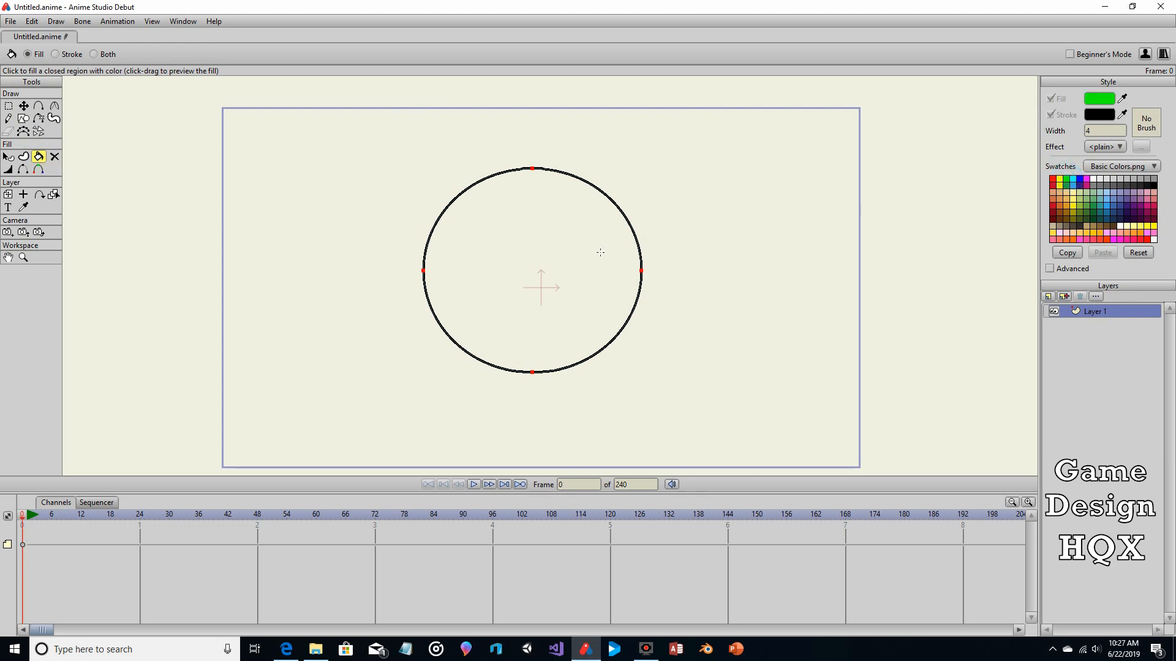
click(500, 231)
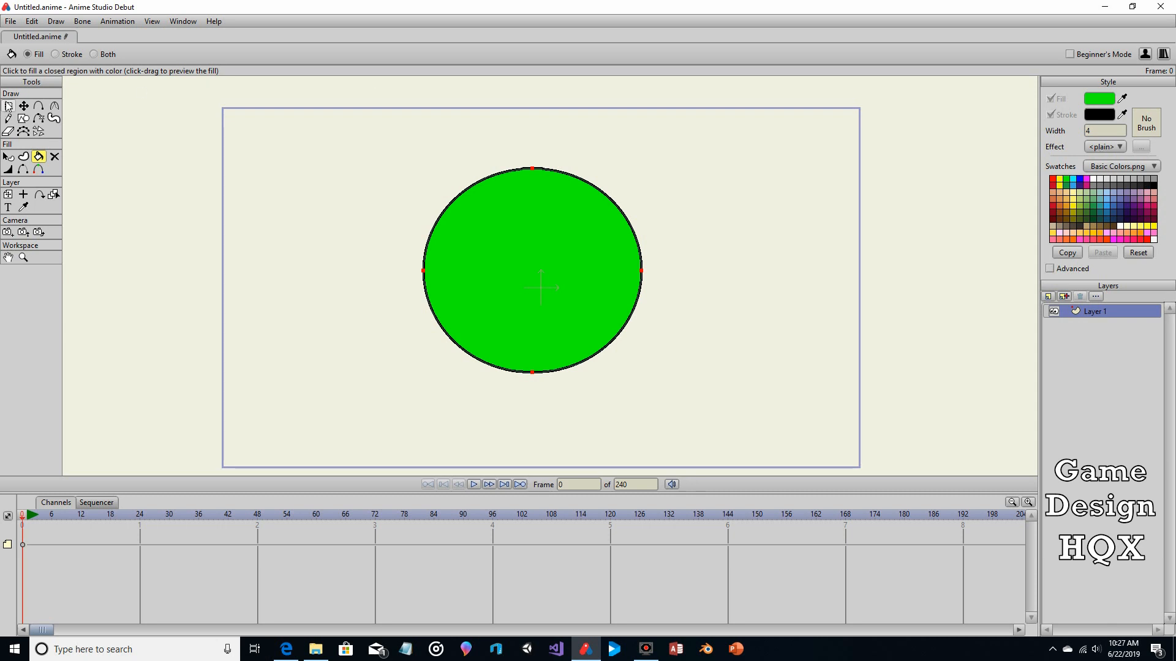
Step: Thicken the whole circle's outline to about 684 percent with the Line Width tool
click(7, 169)
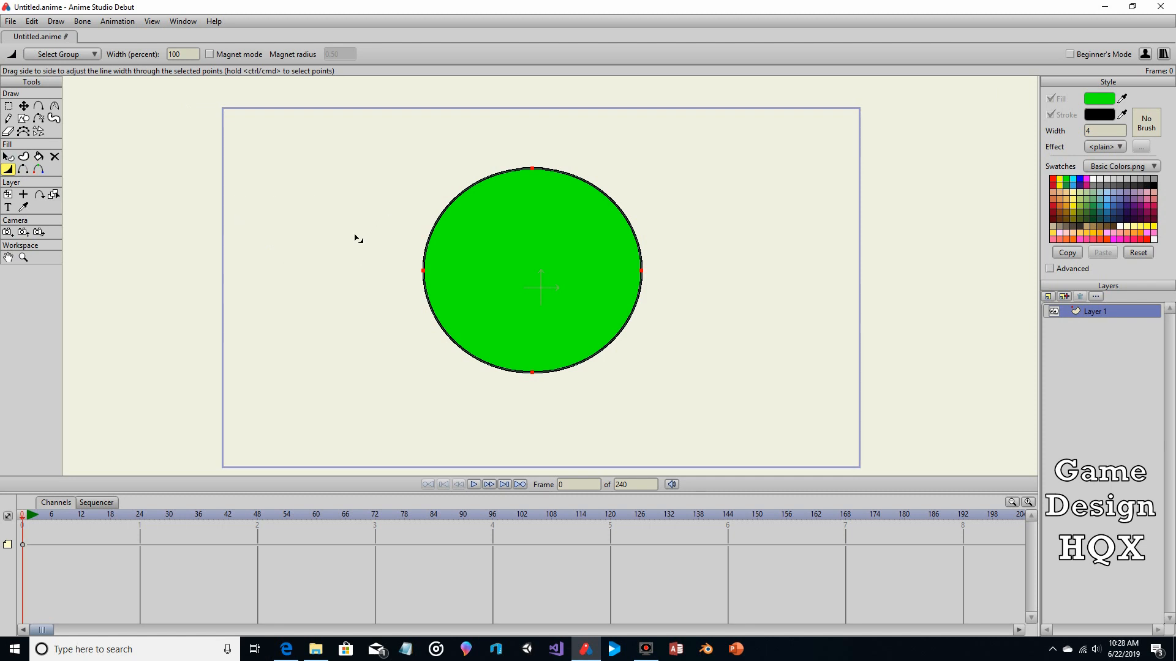
drag(480, 248, 659, 270)
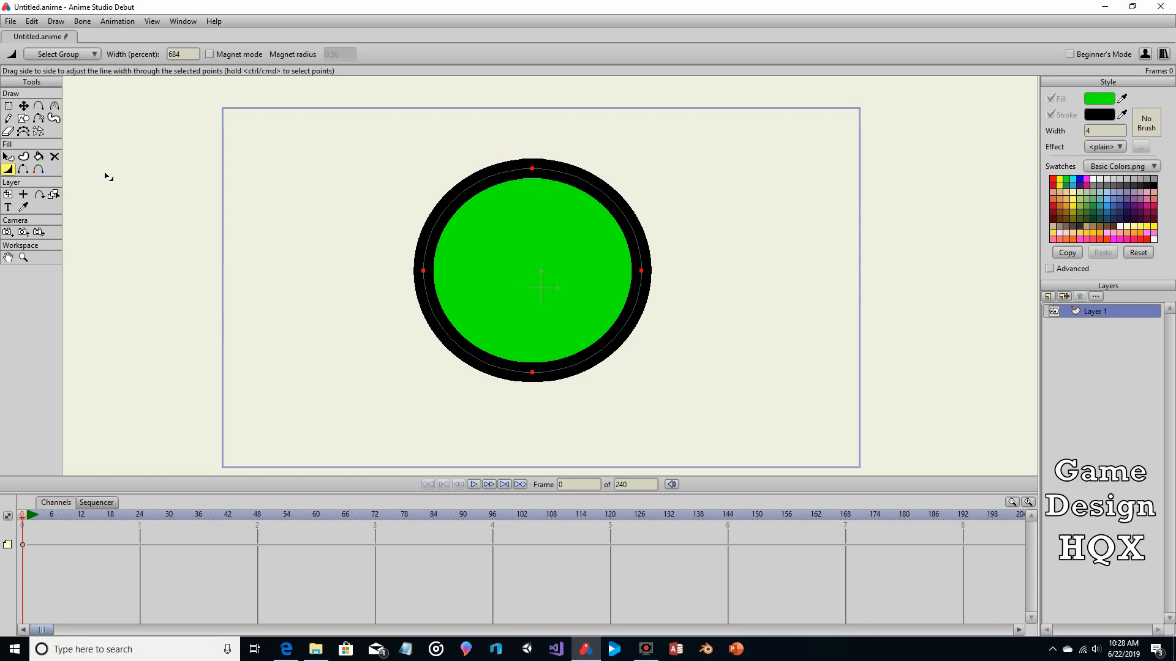
Step: Select all points of the green circle and delete it
click(8, 106)
drag(226, 112, 770, 401)
key(Delete)
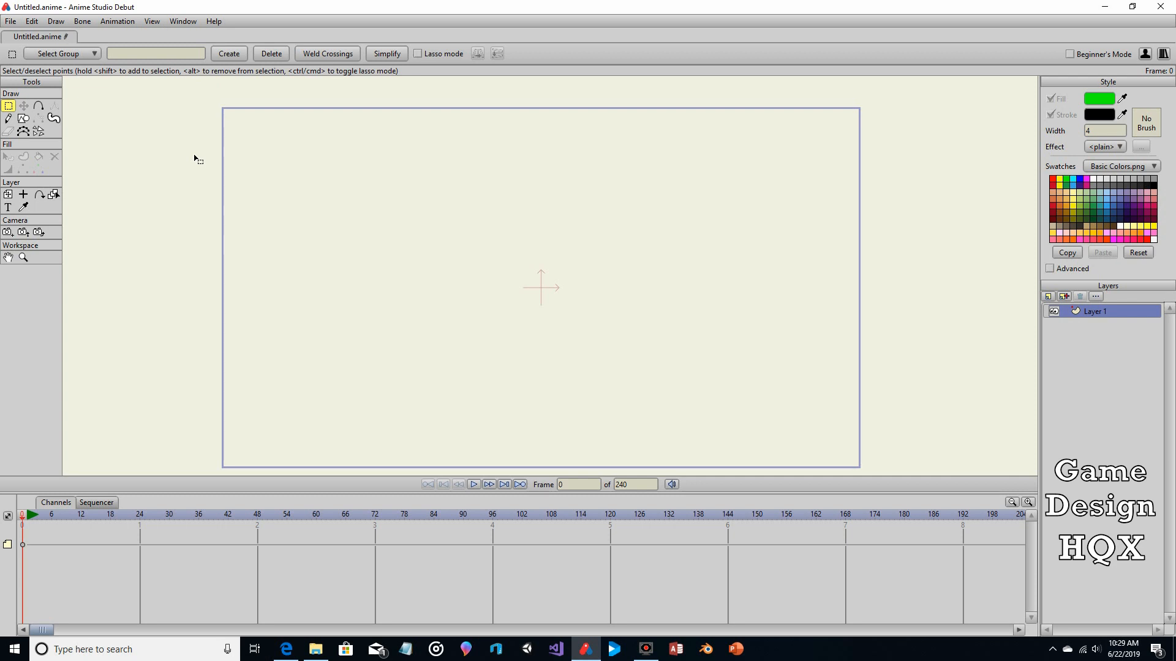
Step: Draw a large, nearly round circle outline filling most of the frame's height, using the oval shape
drag(196, 158, 197, 147)
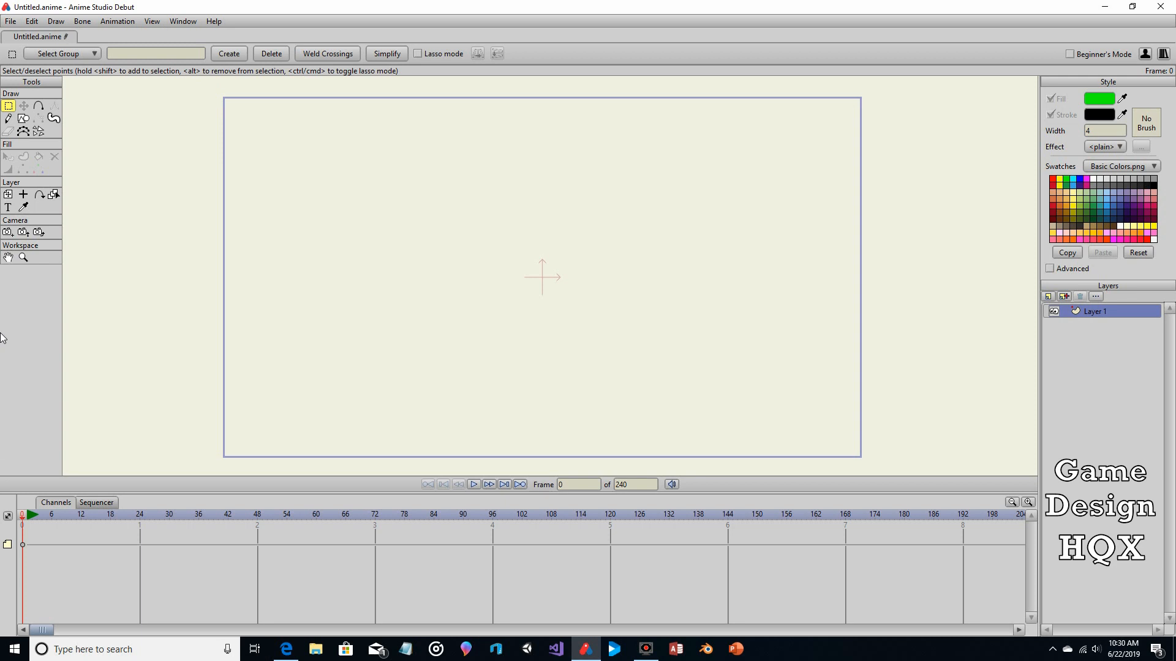
click(23, 120)
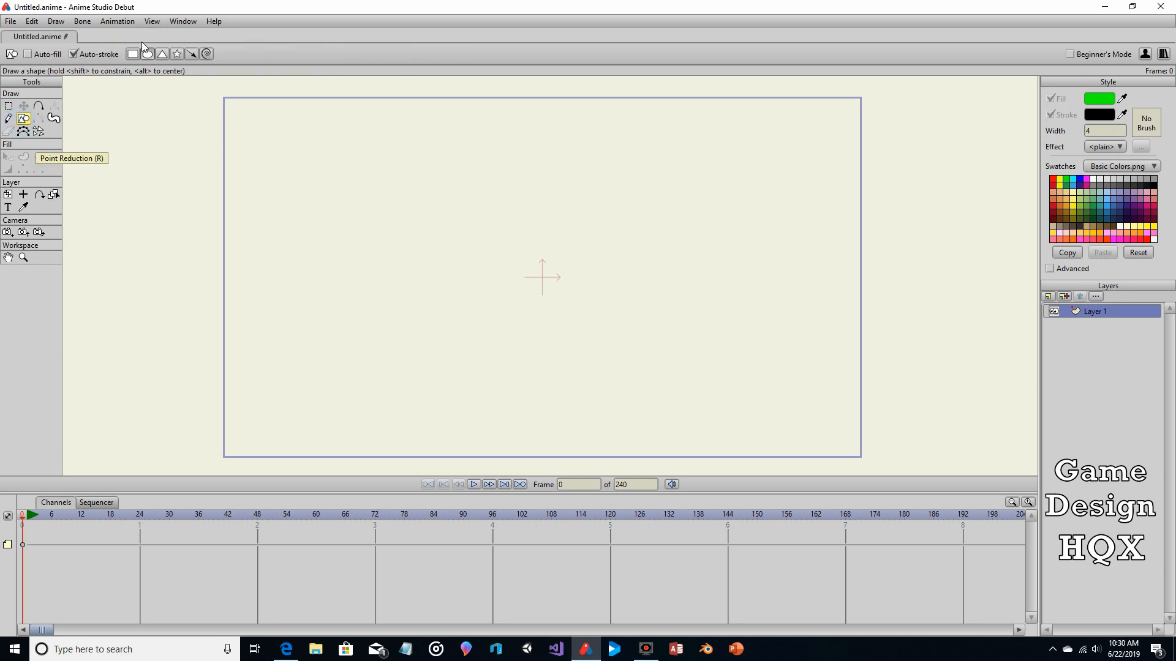
drag(414, 143, 701, 411)
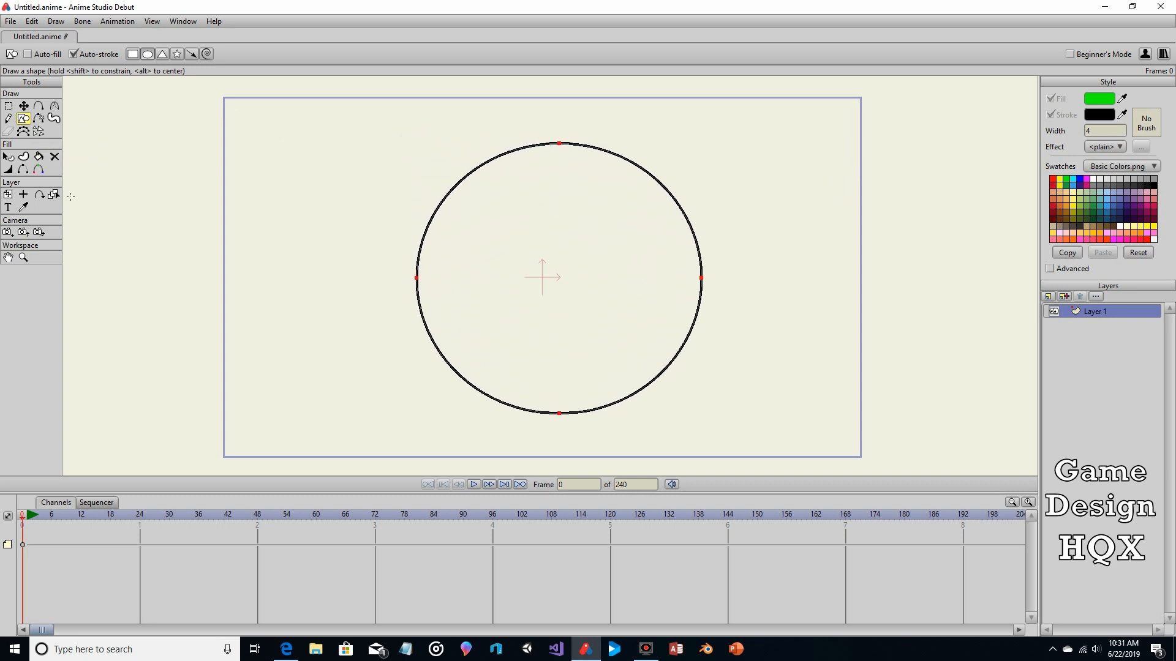
Step: Move the whole circle to about X 0.0188, Y 0 and fill it with the current bright green
click(8, 106)
drag(301, 126, 772, 437)
click(23, 106)
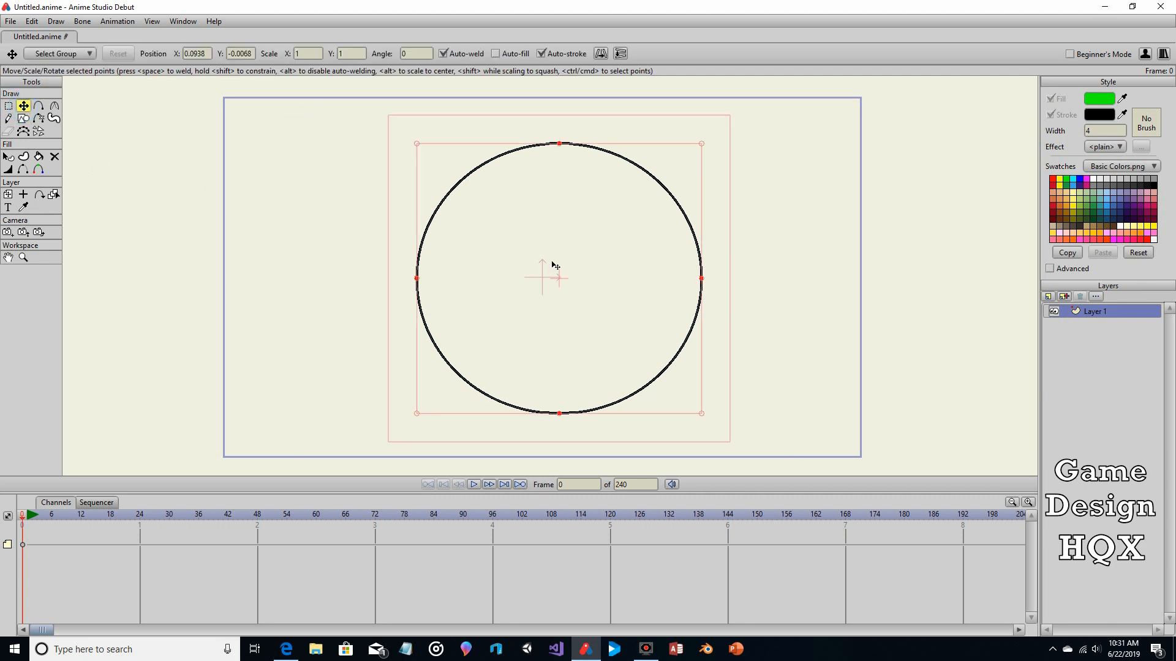
drag(553, 264, 539, 264)
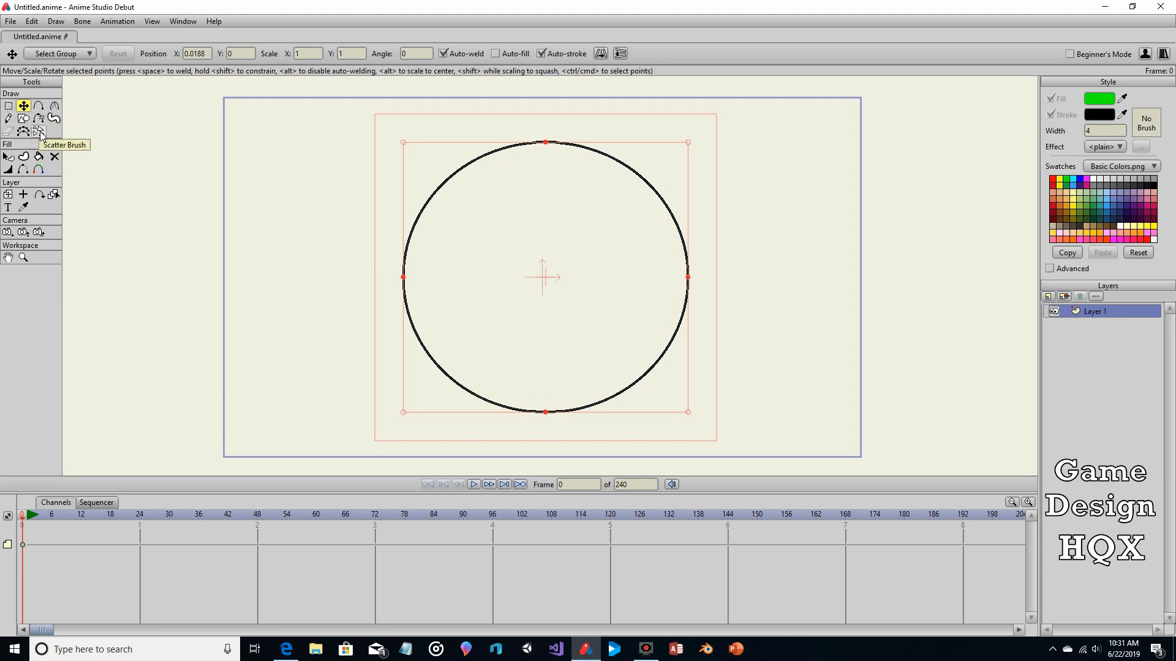
click(38, 157)
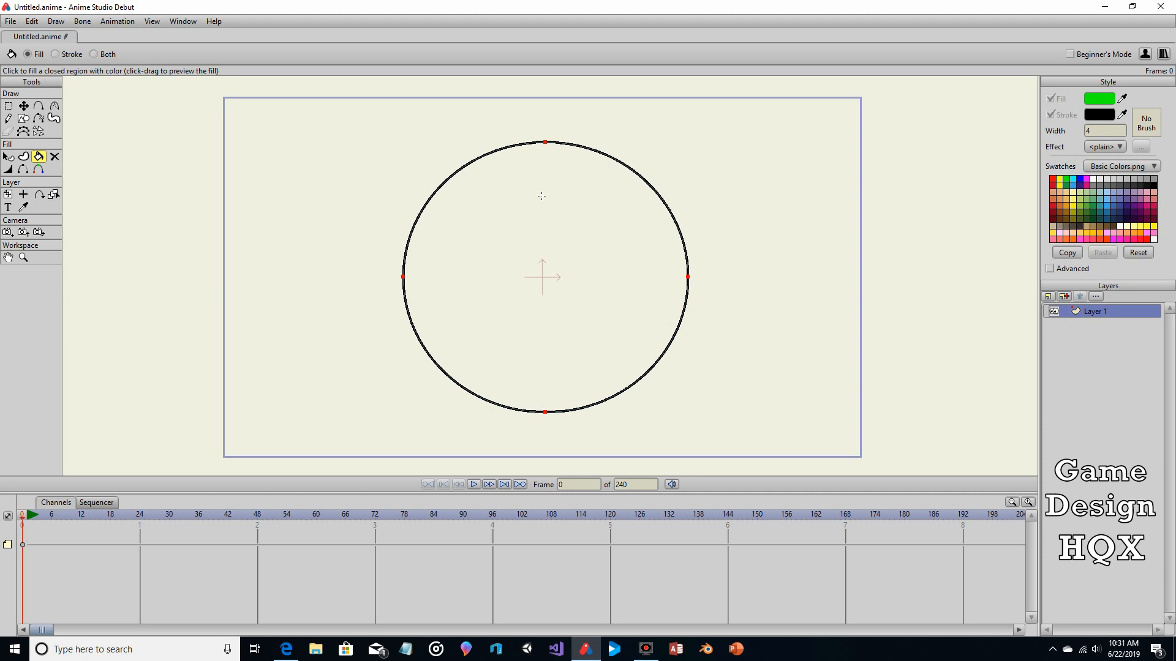
click(516, 176)
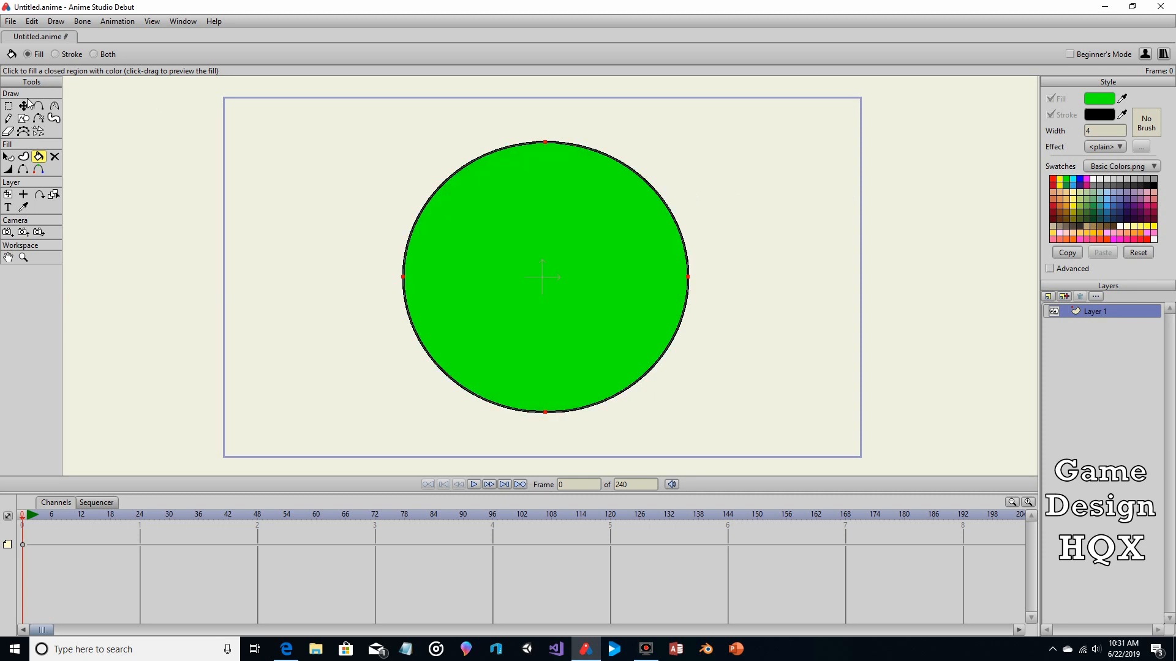
Step: Draw a small circle near the frame's upper-left corner and fill it with black
click(23, 120)
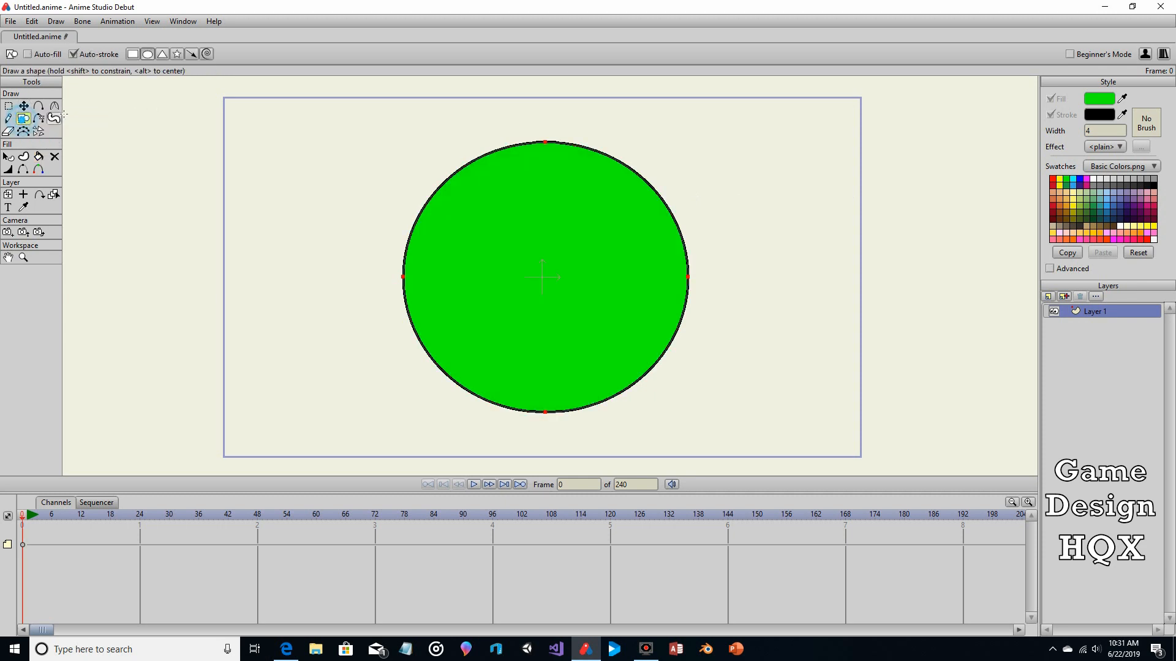
drag(260, 132, 288, 159)
click(1154, 185)
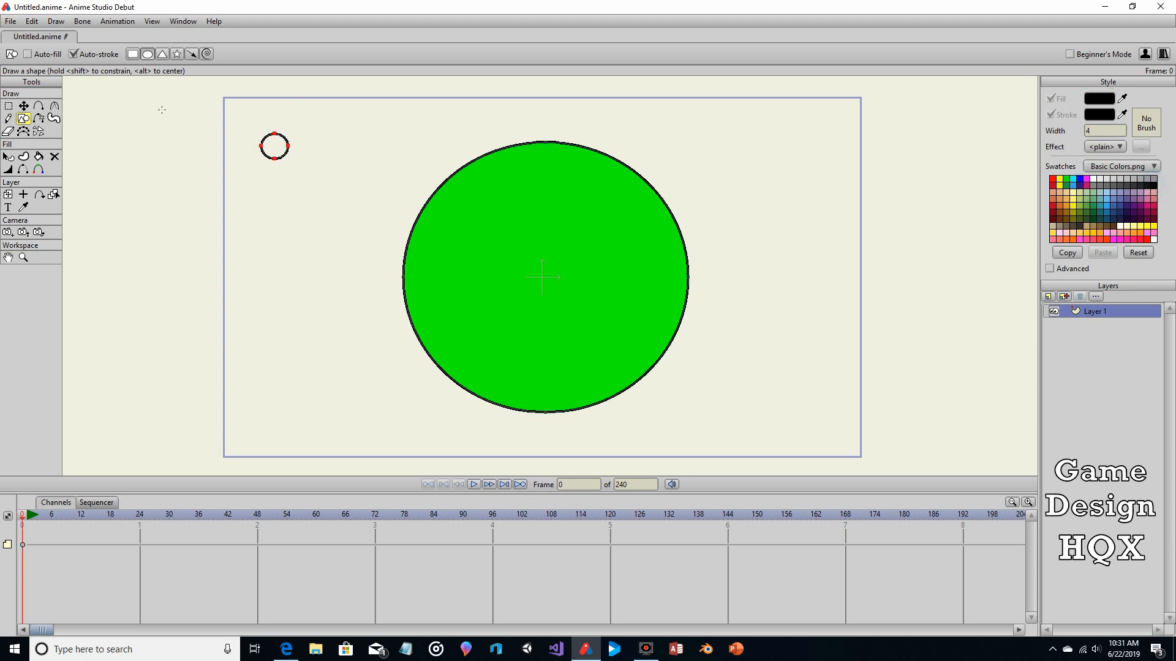
click(38, 157)
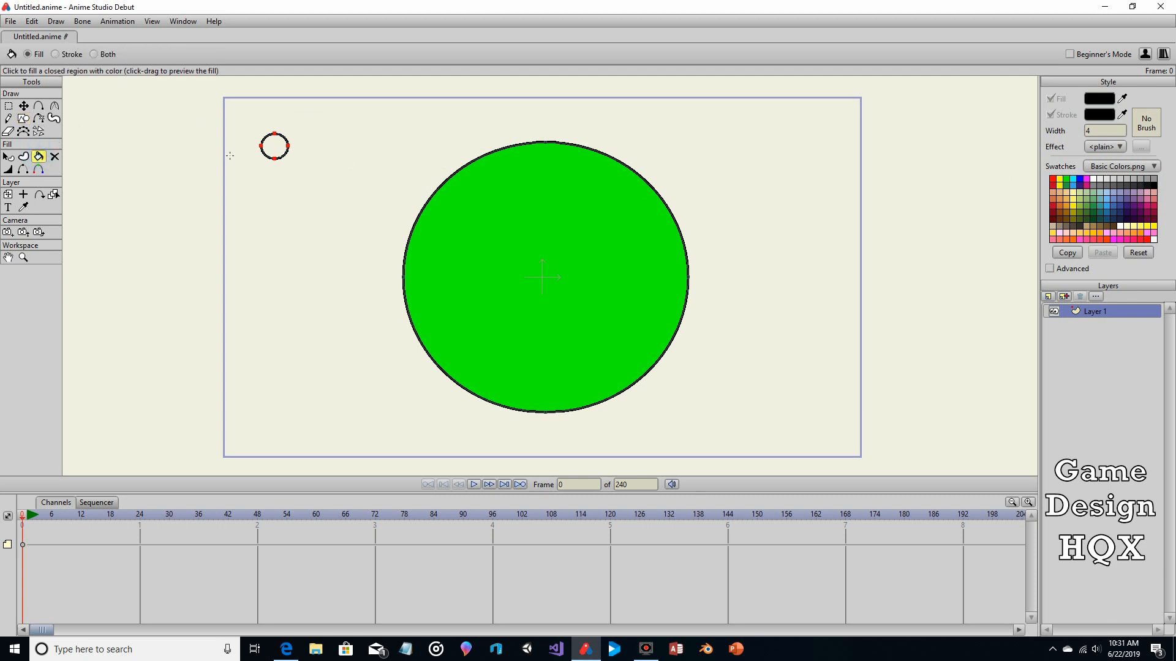
click(268, 148)
Step: Select the small black circle and duplicate it by copying and pasting
key(g)
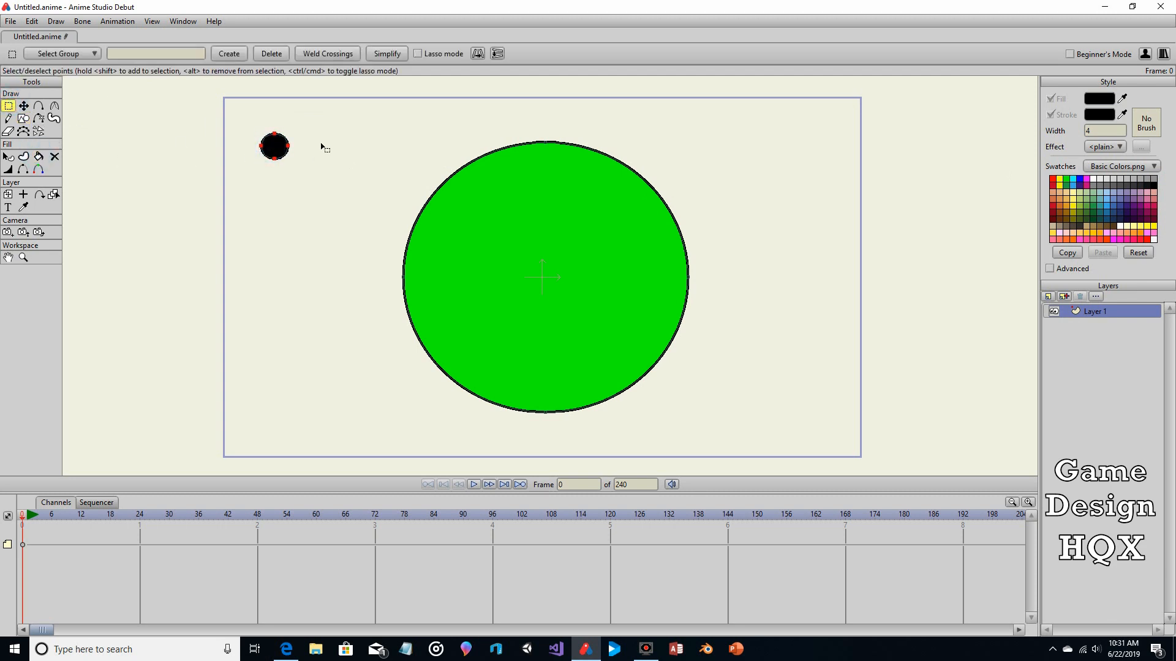
drag(226, 101, 307, 177)
click(32, 22)
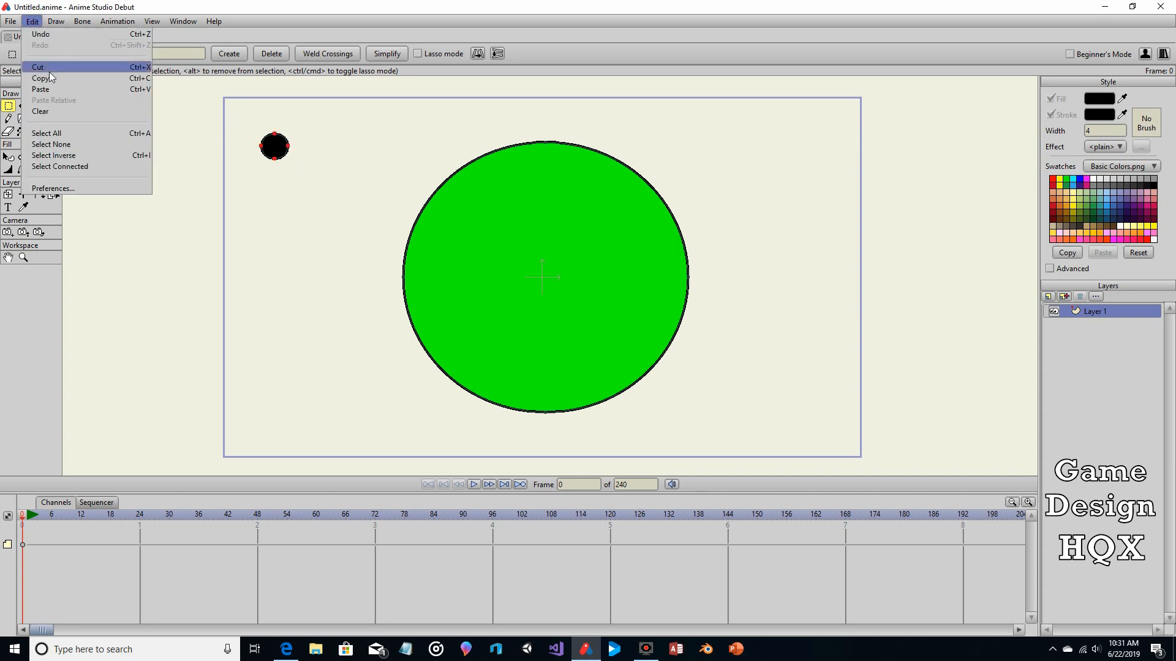
click(49, 77)
click(33, 22)
click(54, 89)
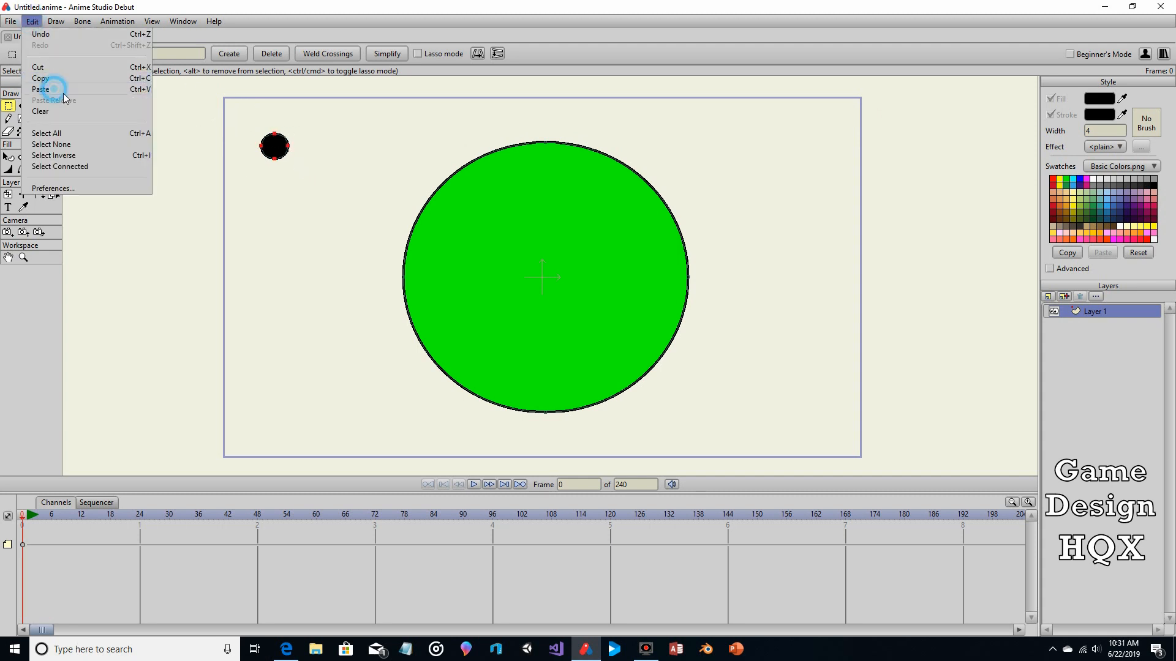
Step: Place the two black circles on the face as eyes, at about X 0.3003, Y 0.3651 and X -0.2662, Y 0.3617
drag(275, 146, 346, 153)
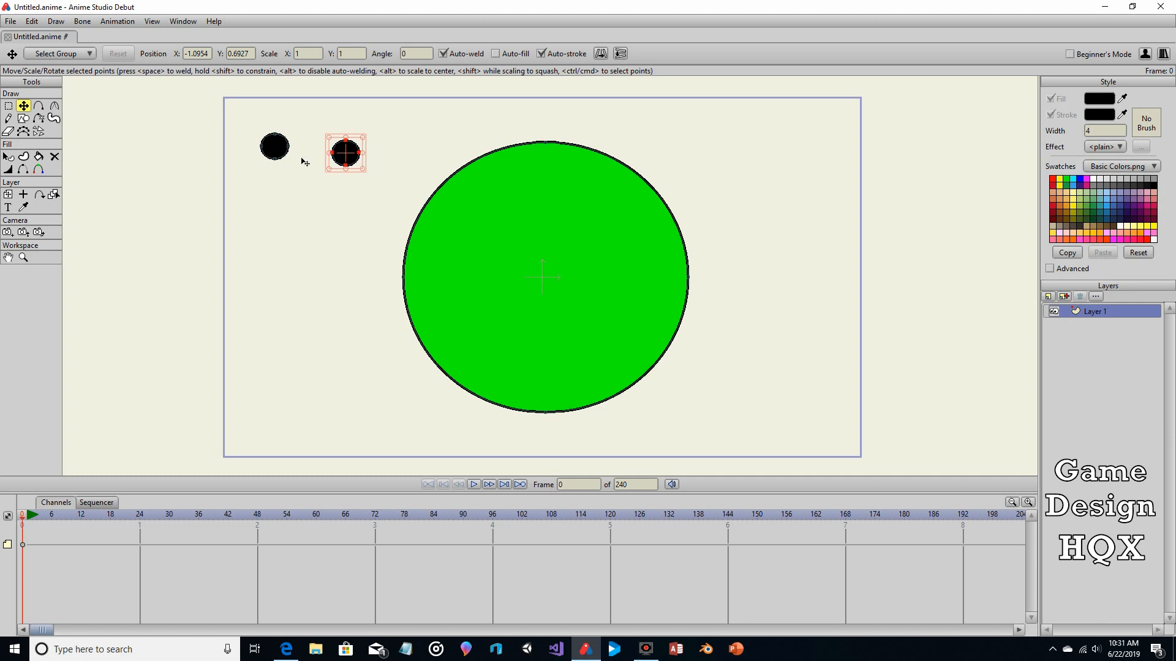
drag(362, 165, 595, 213)
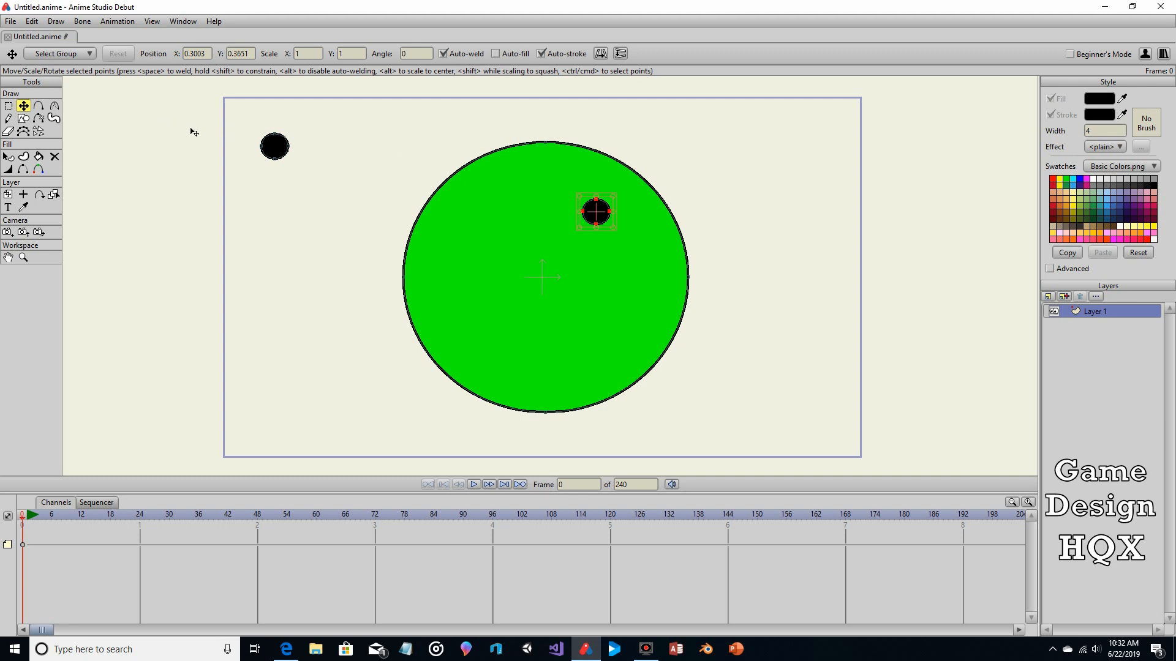
click(274, 147)
drag(275, 150, 495, 214)
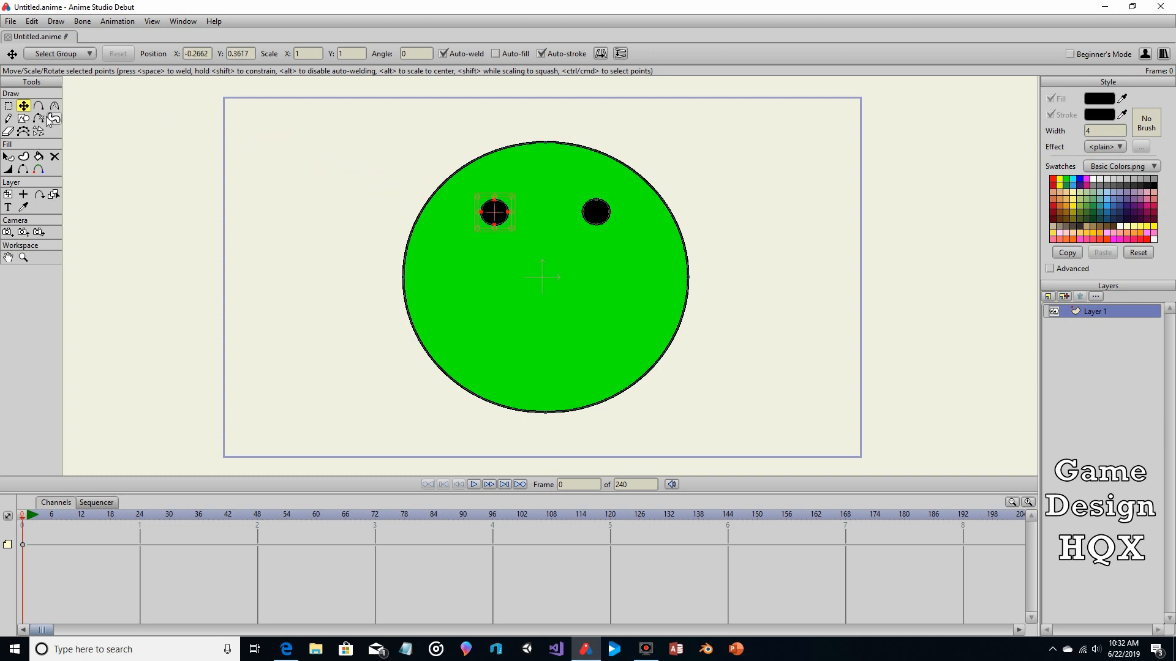
Step: Draw a straight horizontal three-point line in the empty area at the frame's upper left with Add Point
click(9, 119)
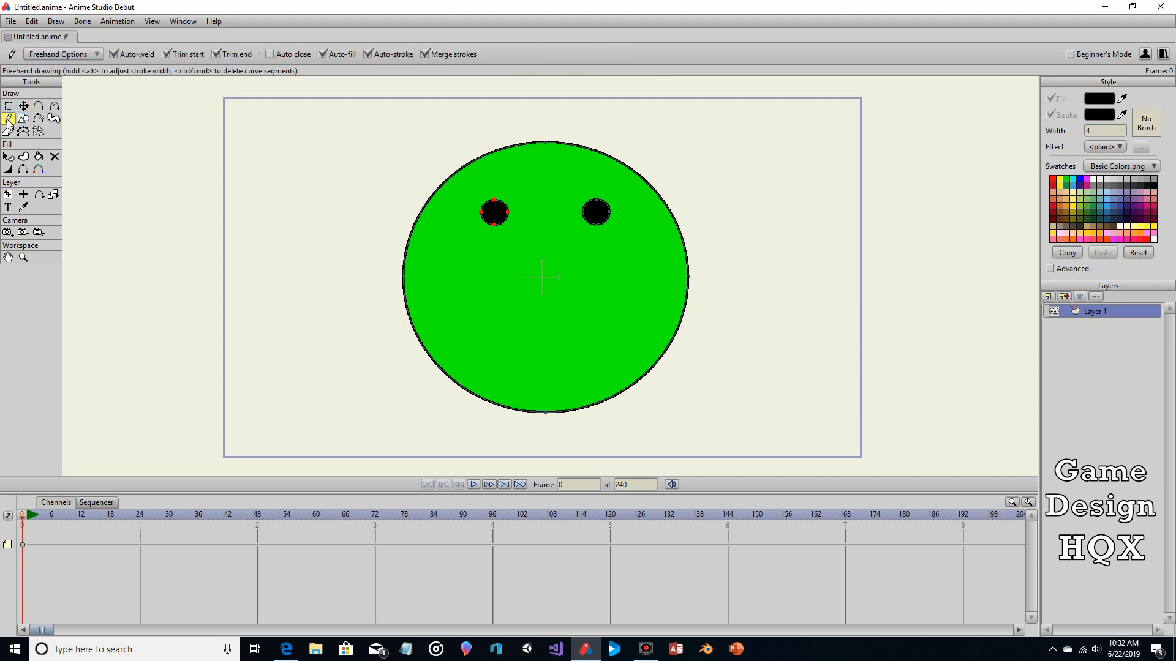
click(38, 107)
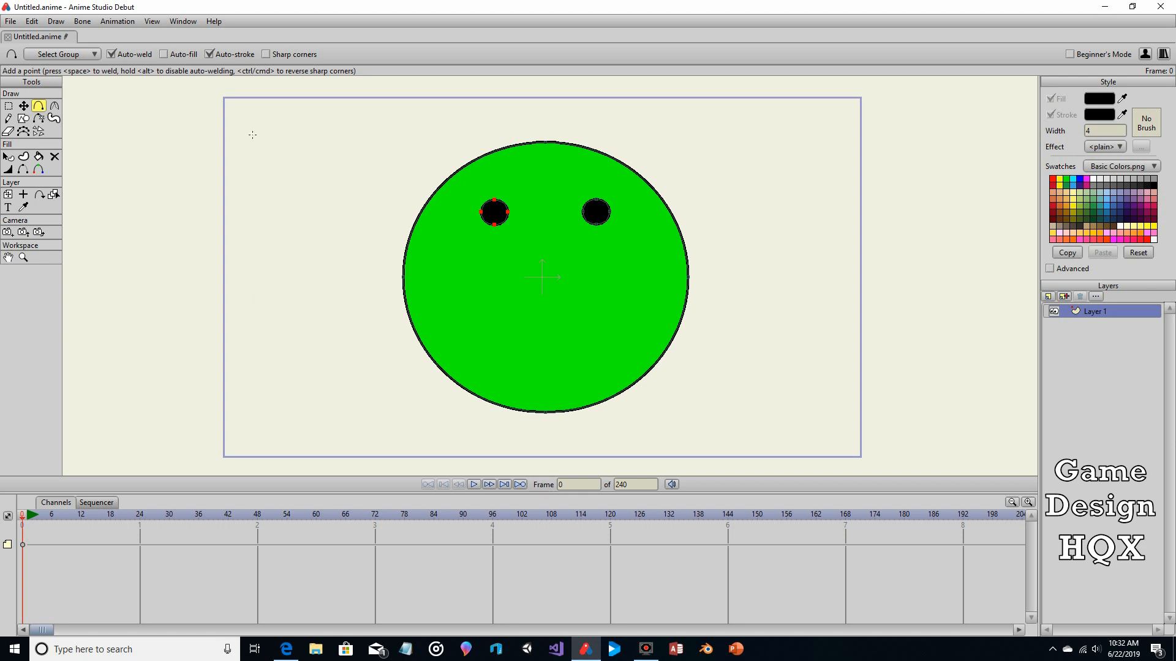
drag(253, 135, 390, 135)
click(8, 107)
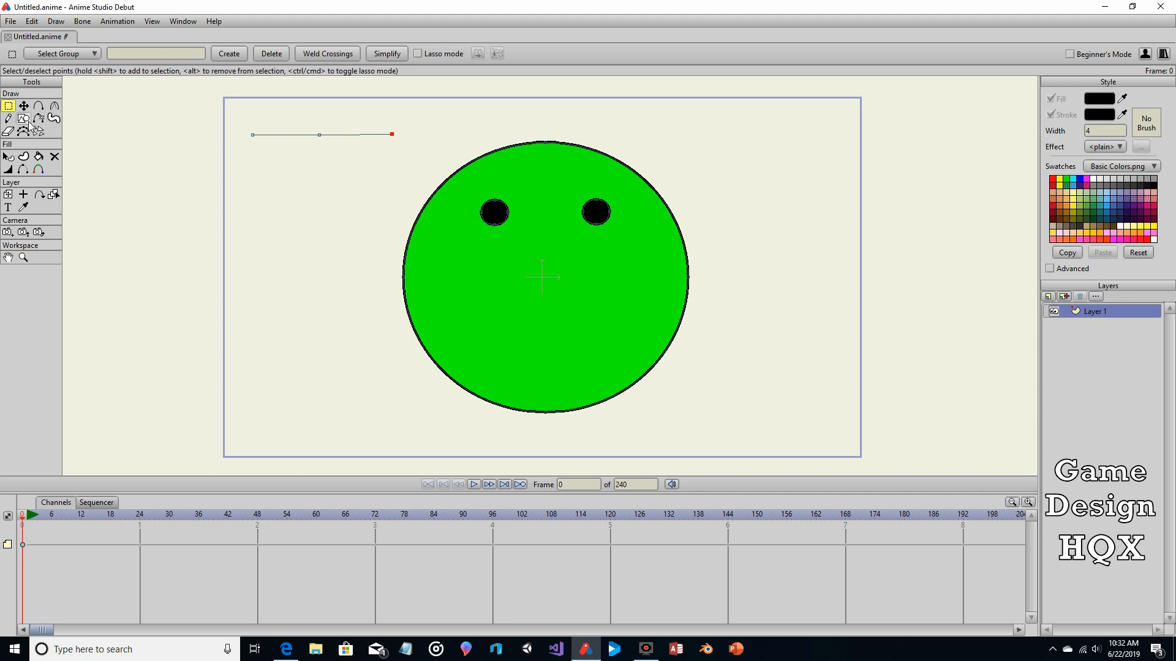
Step: Apply a black stroke to the new line using the Paint Bucket's Stroke option
click(39, 156)
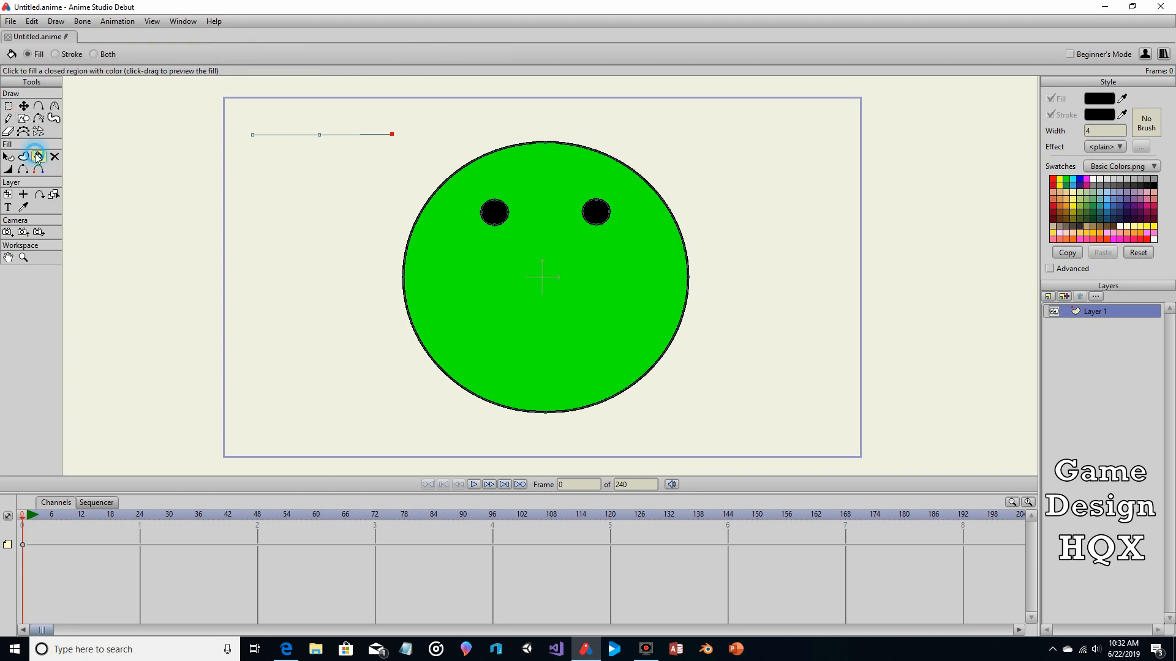
click(57, 55)
click(352, 136)
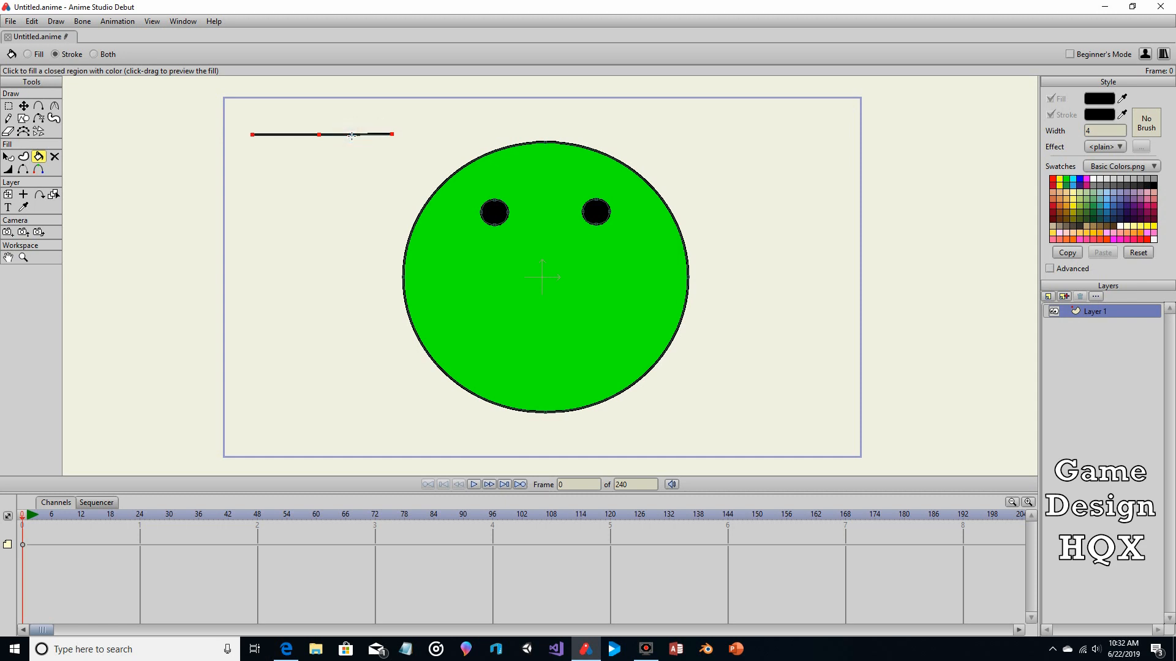
Step: Select all points of the horizontal line and activate Transform Points for it
click(9, 106)
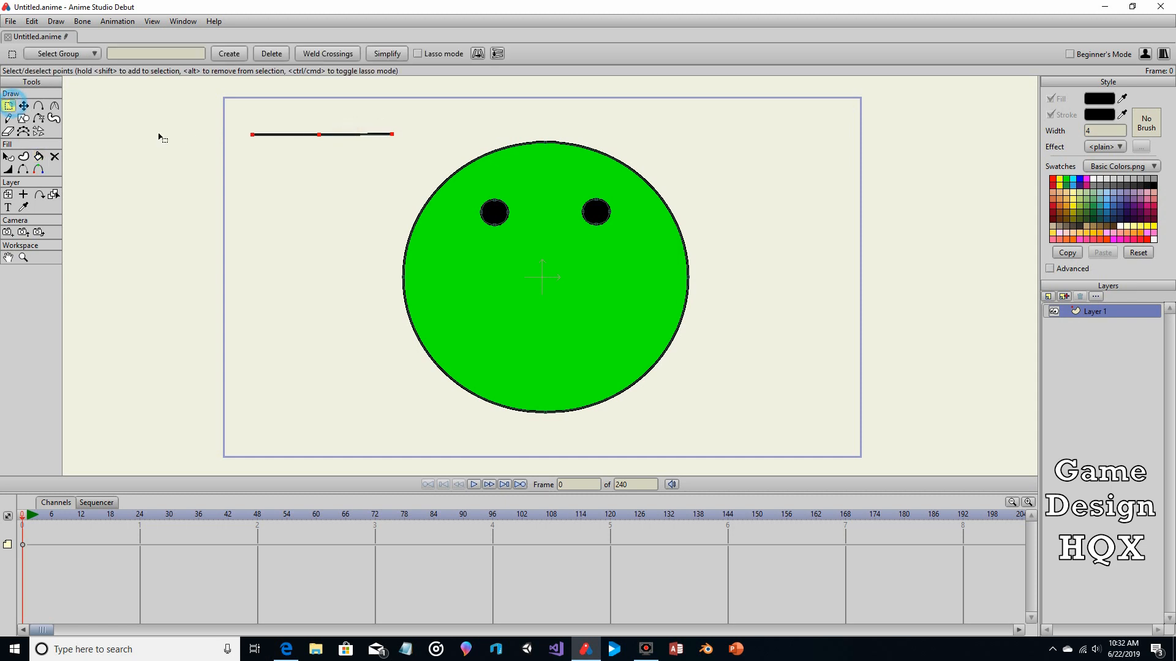
drag(230, 120, 421, 156)
click(24, 106)
Step: Try rotating the line to a steep angle, and undo the rotation
drag(309, 158, 473, 291)
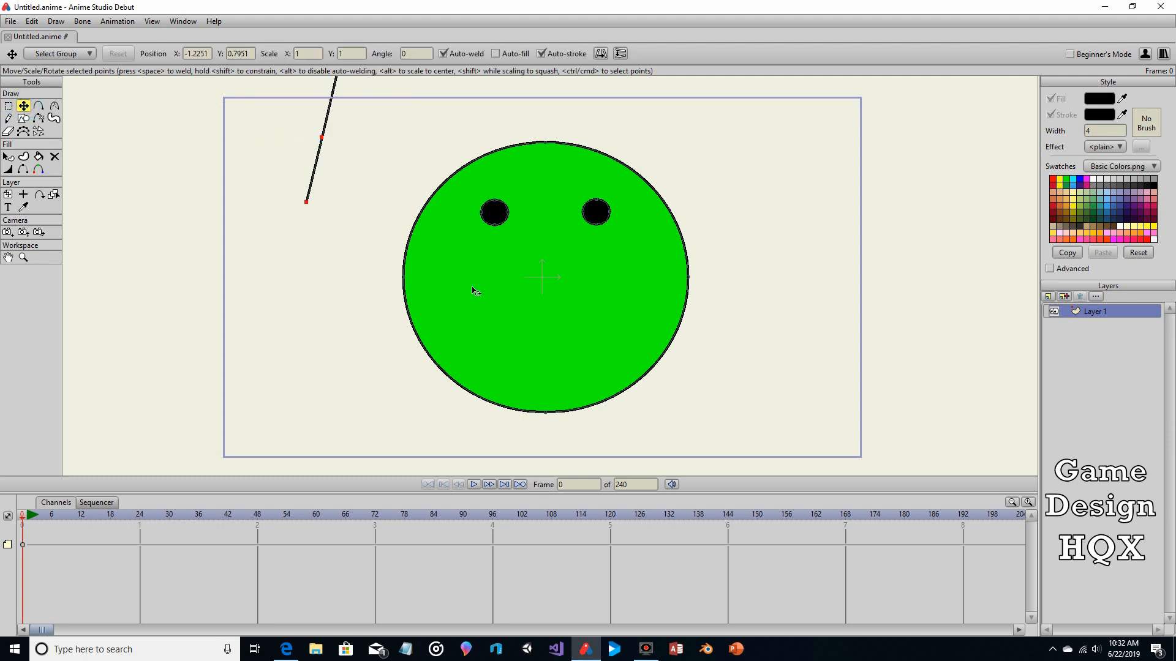
click(32, 21)
click(38, 34)
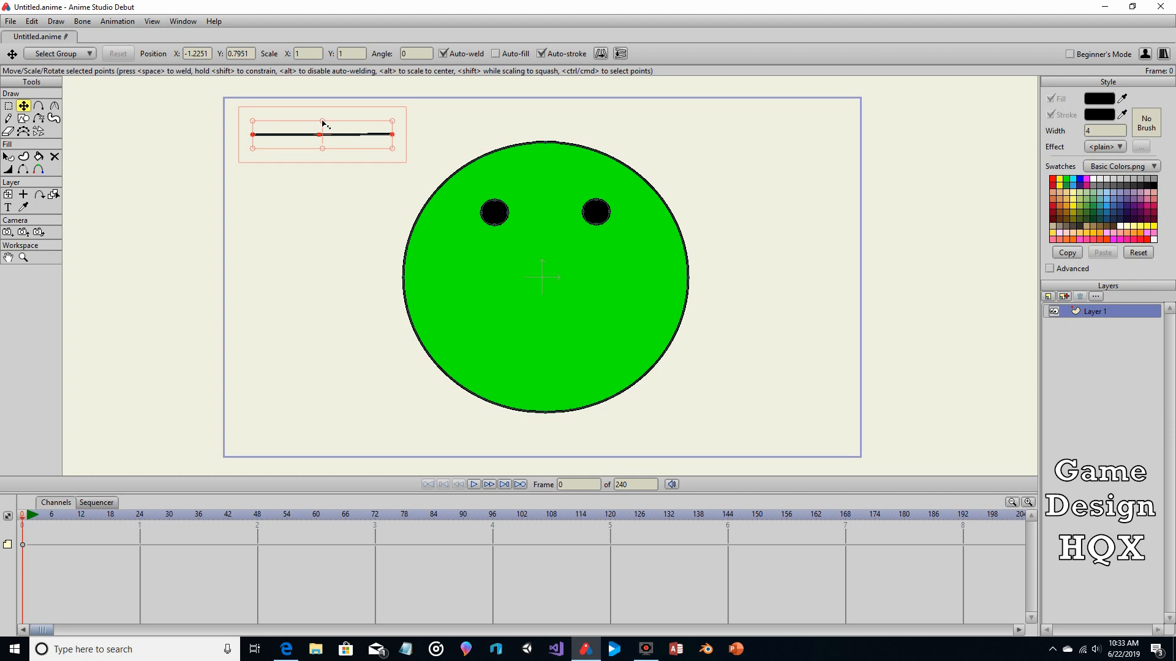
Step: Try stretching the line outward from its right end, and undo the stretch
click(392, 134)
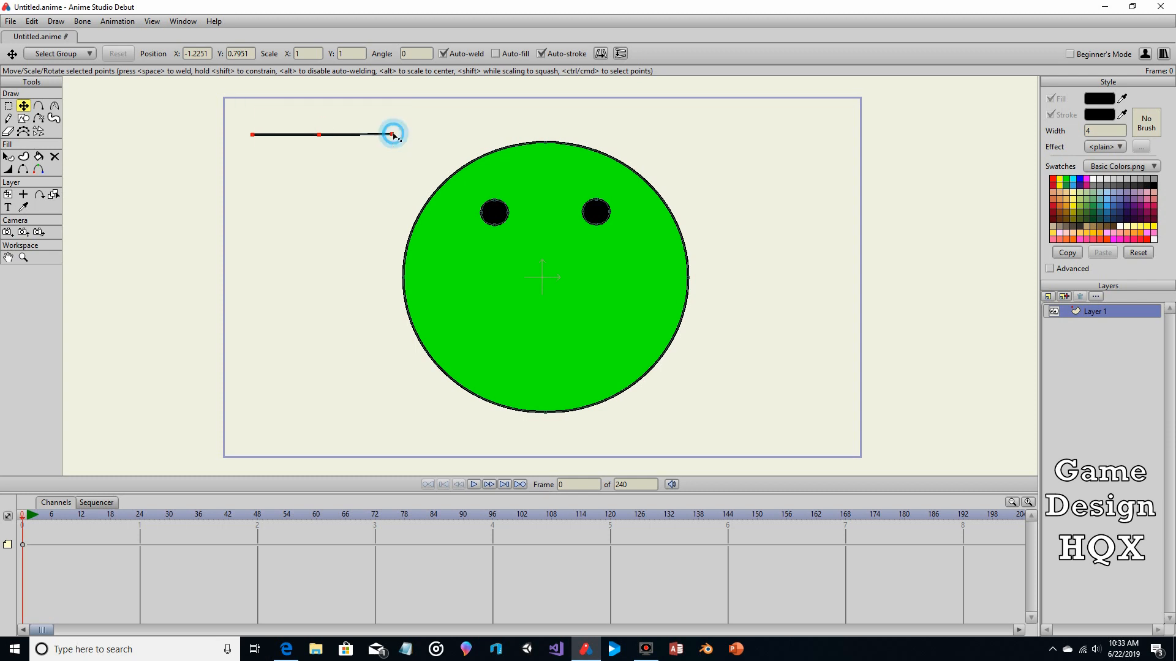
drag(393, 134, 444, 134)
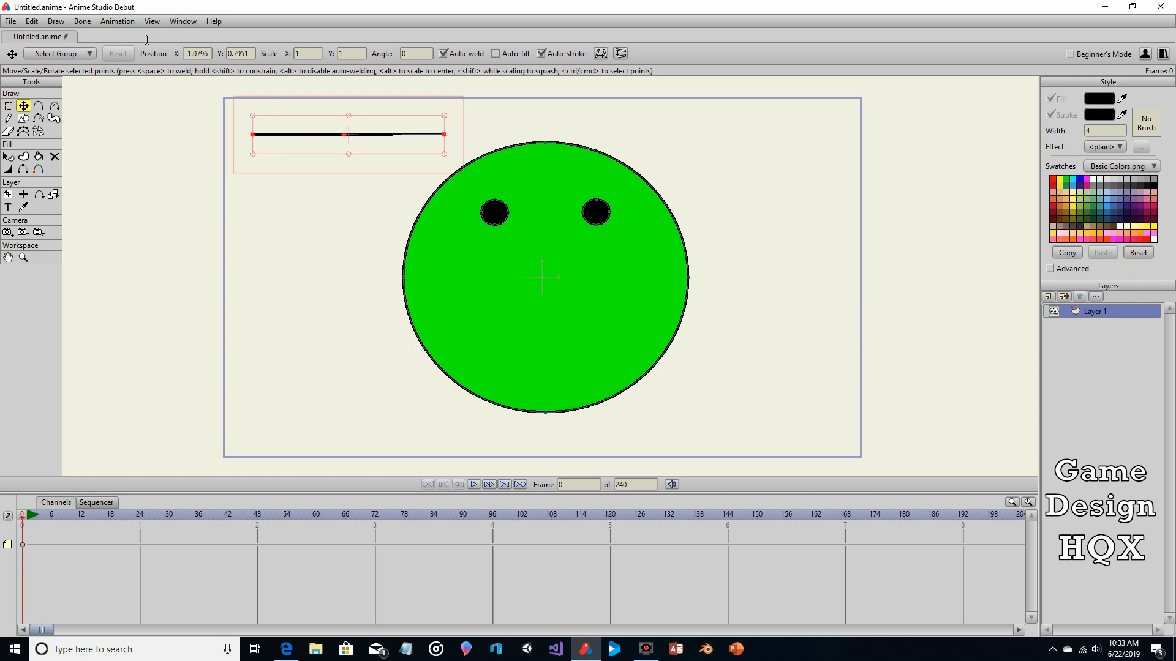
click(34, 21)
click(38, 34)
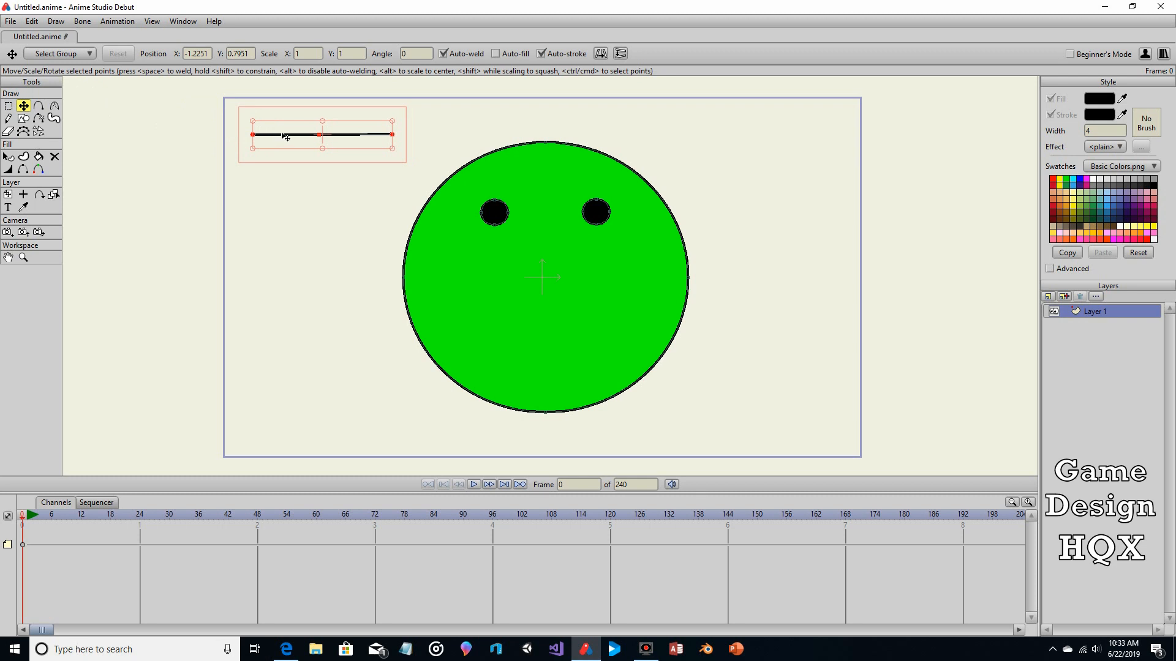
Step: Nudge the line to about X -1.1739, Y 0.7542, try a slight rotation, and undo the rotation
drag(285, 136, 300, 145)
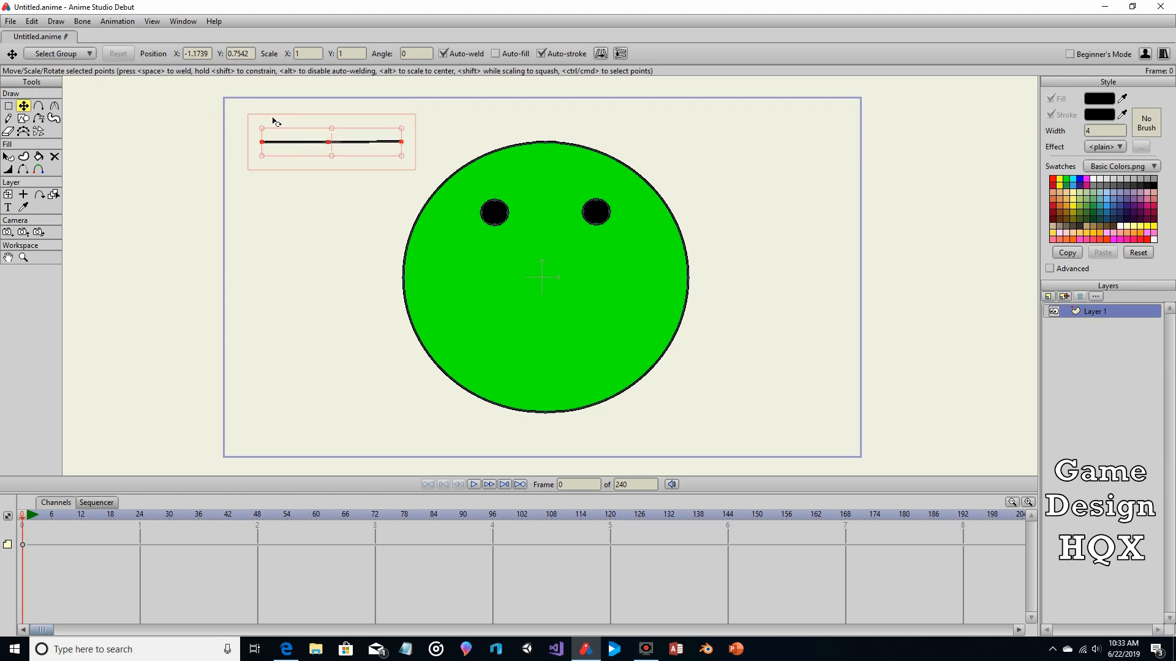
mouse_move(276, 121)
mouse_down()
mouse_move(273, 157)
mouse_move(278, 113)
mouse_move(274, 126)
mouse_up()
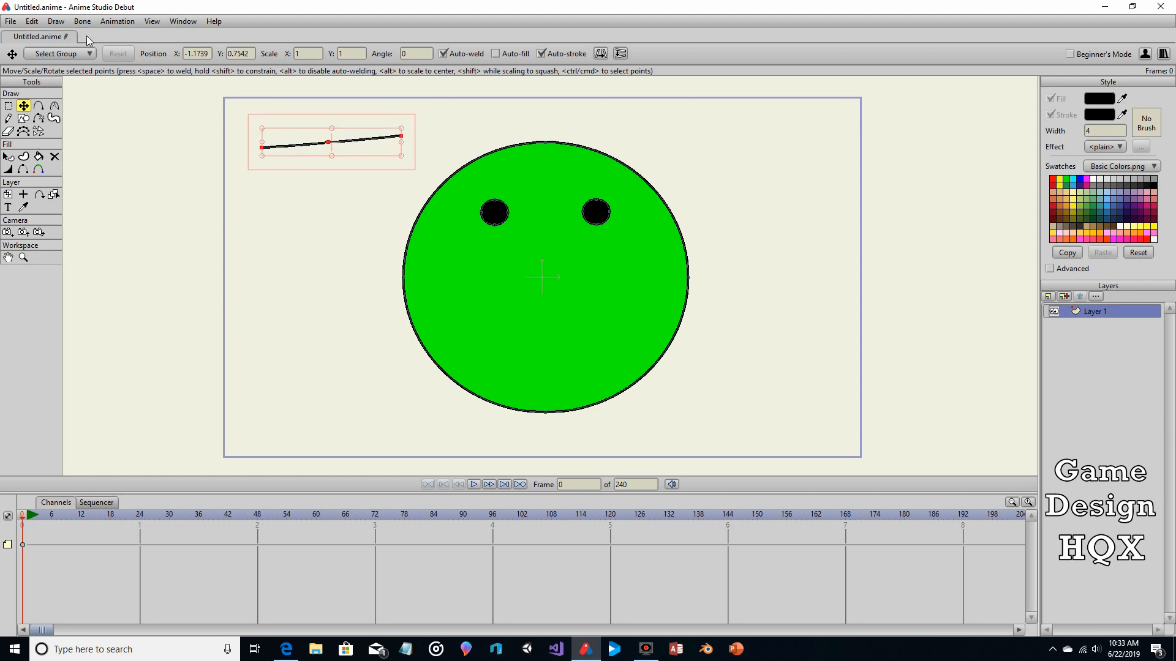
click(33, 22)
click(38, 35)
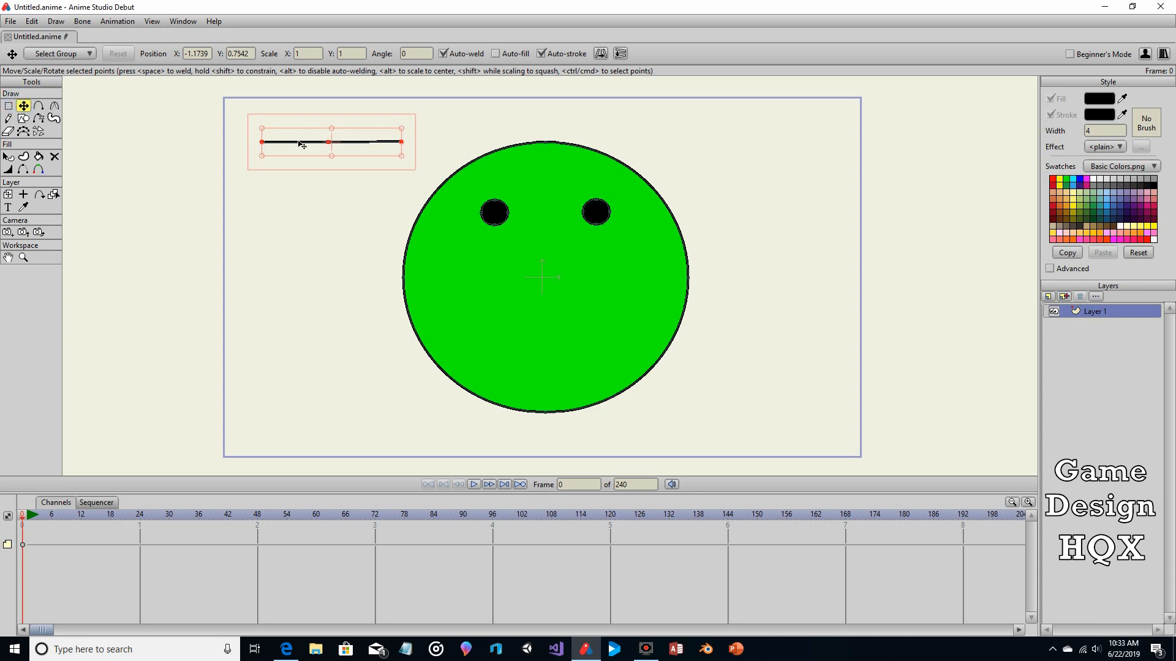
Step: Move the line onto the face below the eyes as a mouth, at about X 0.0205, Y -0.2764
drag(302, 142, 511, 327)
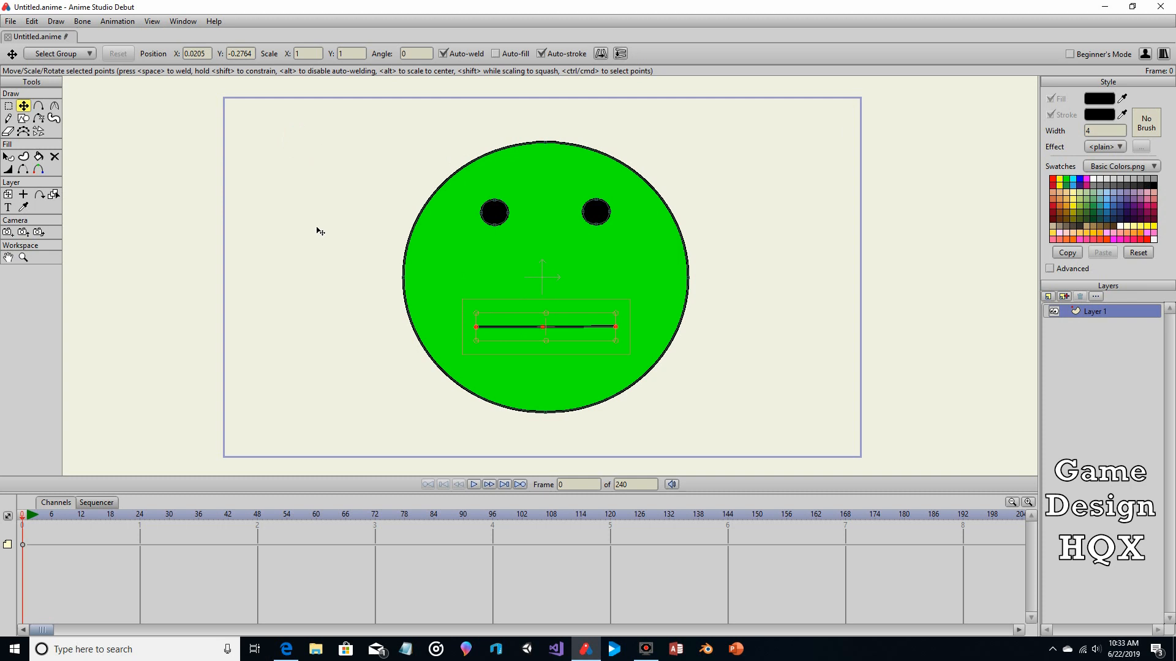
click(8, 106)
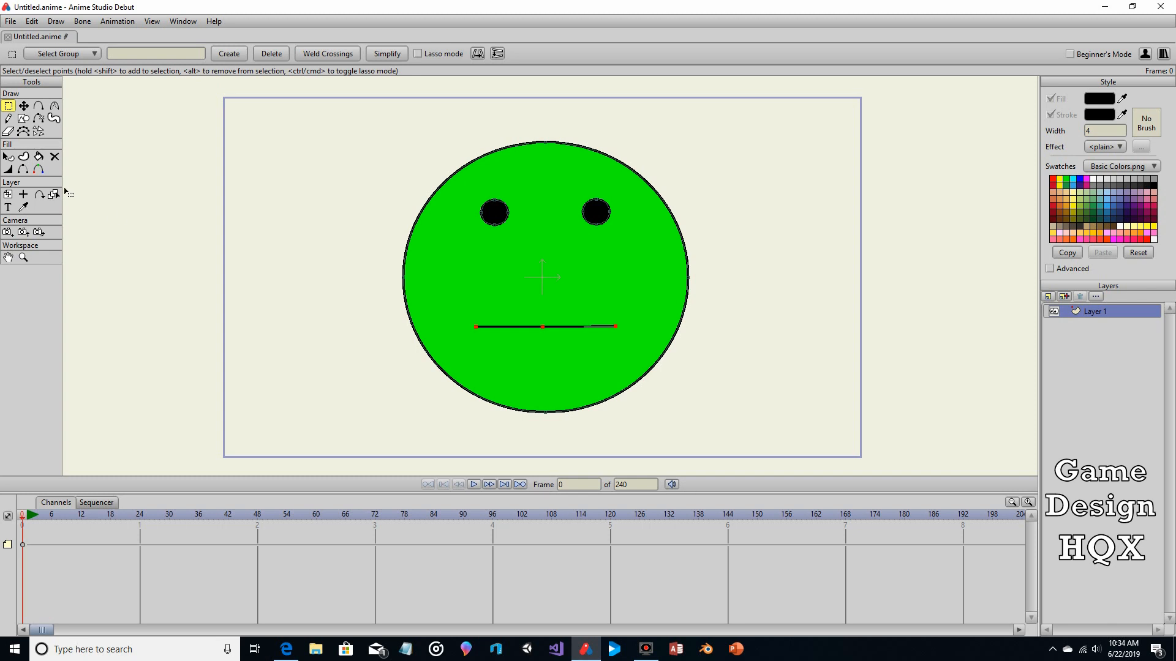
Step: At frame 24, move the mouth's middle point down to about X 0.0034, Y -0.5102 to form a smile
click(131, 170)
click(23, 105)
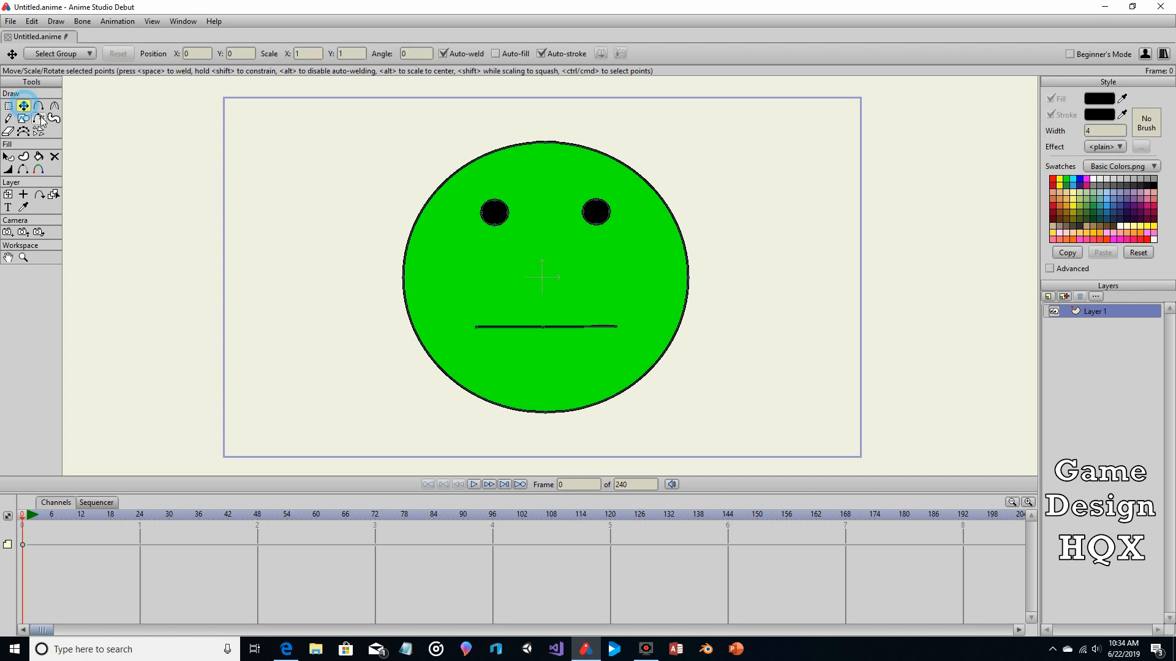
click(23, 518)
drag(23, 518, 141, 524)
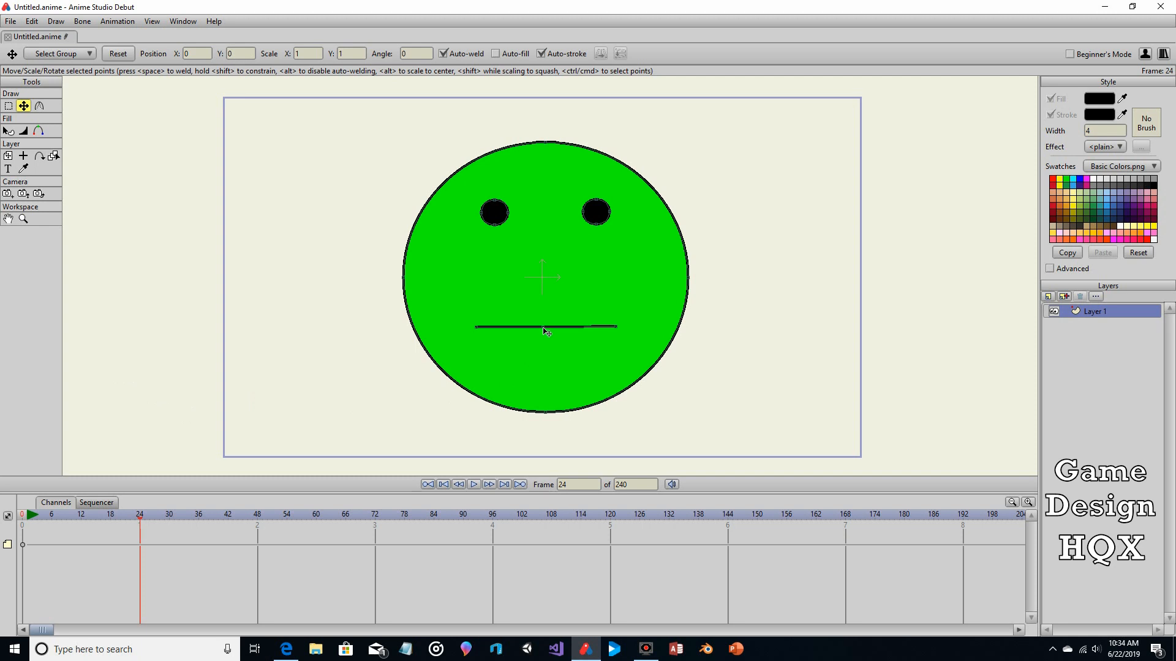
drag(544, 330, 544, 369)
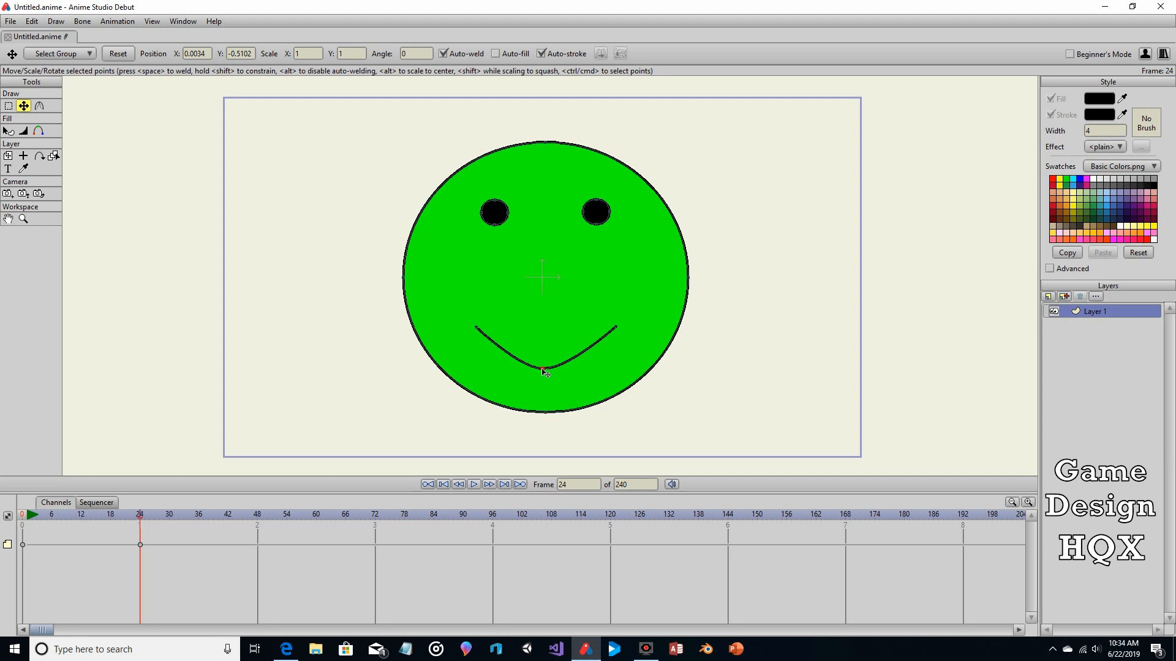
Step: Increase the curvature at the mouth's middle point to about 0.55 to round the smile at frame 24
click(39, 106)
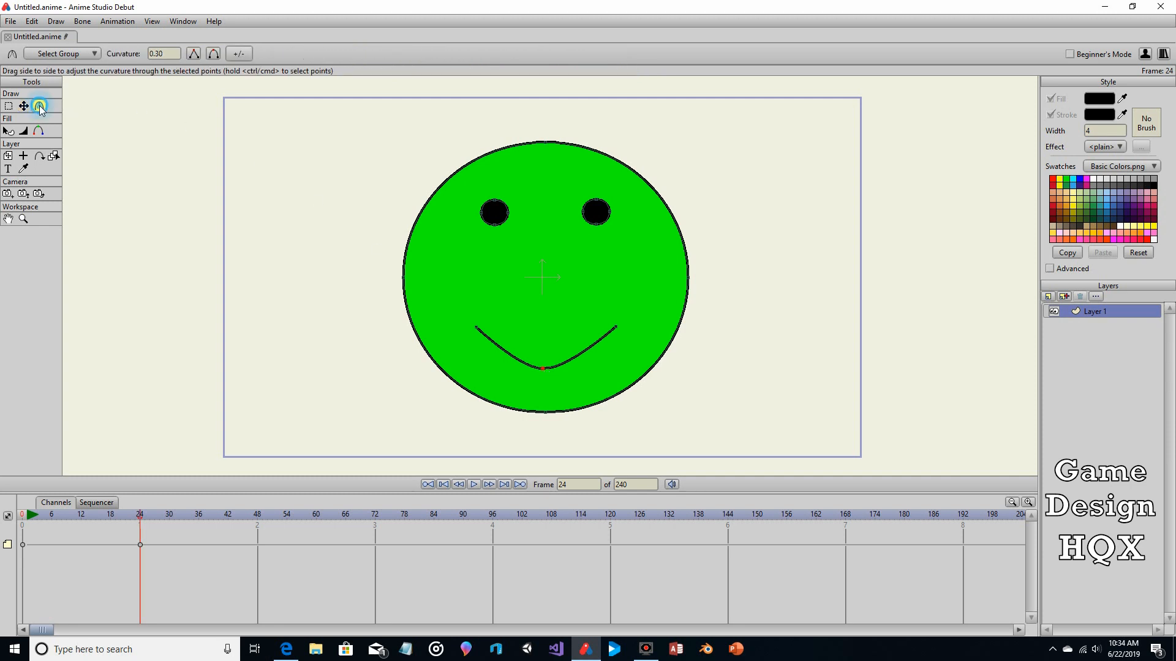
click(191, 55)
drag(544, 371, 788, 363)
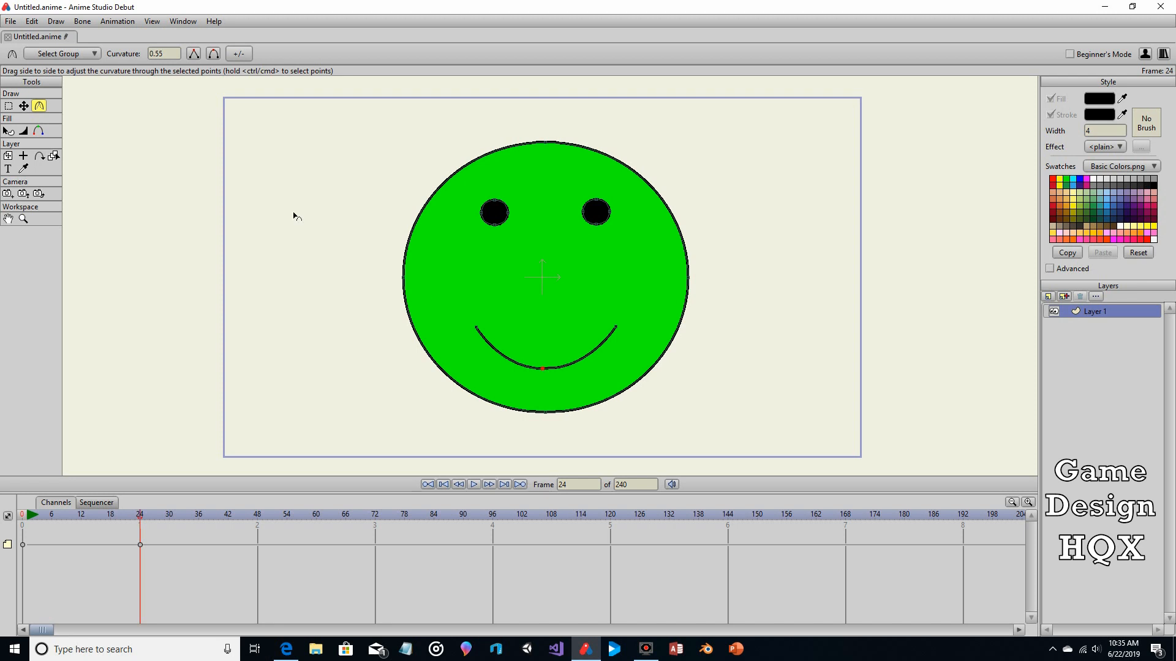
click(8, 106)
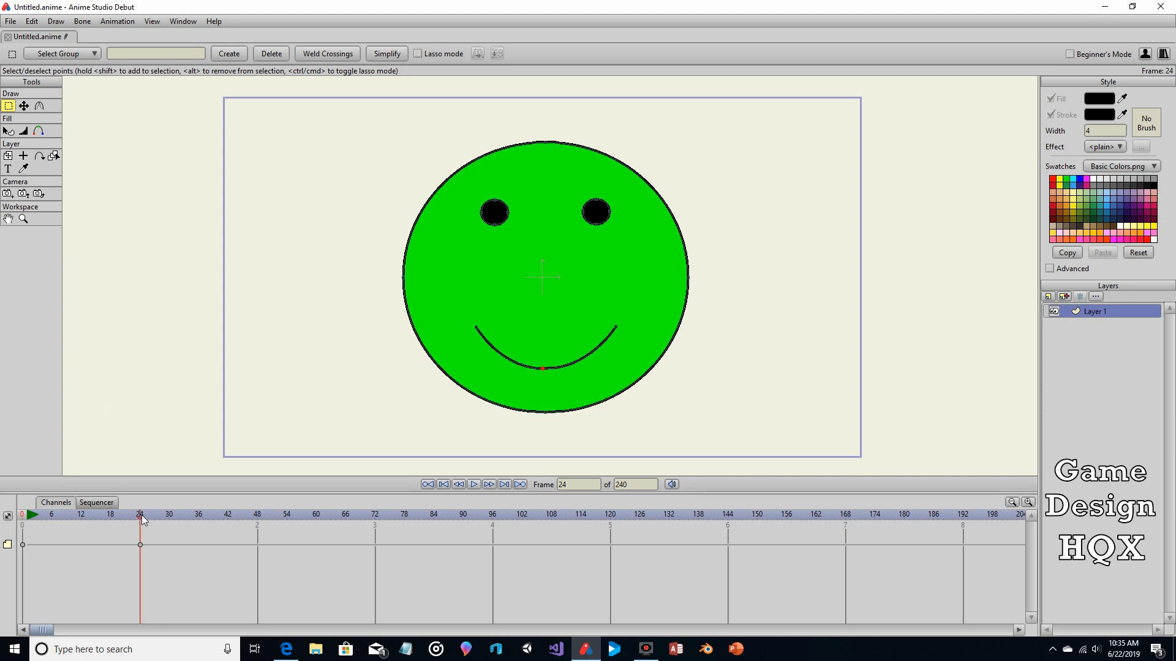
Step: Set the animation's end frame to 24, play the smile animation, and return to frame 0
drag(141, 519, 5, 518)
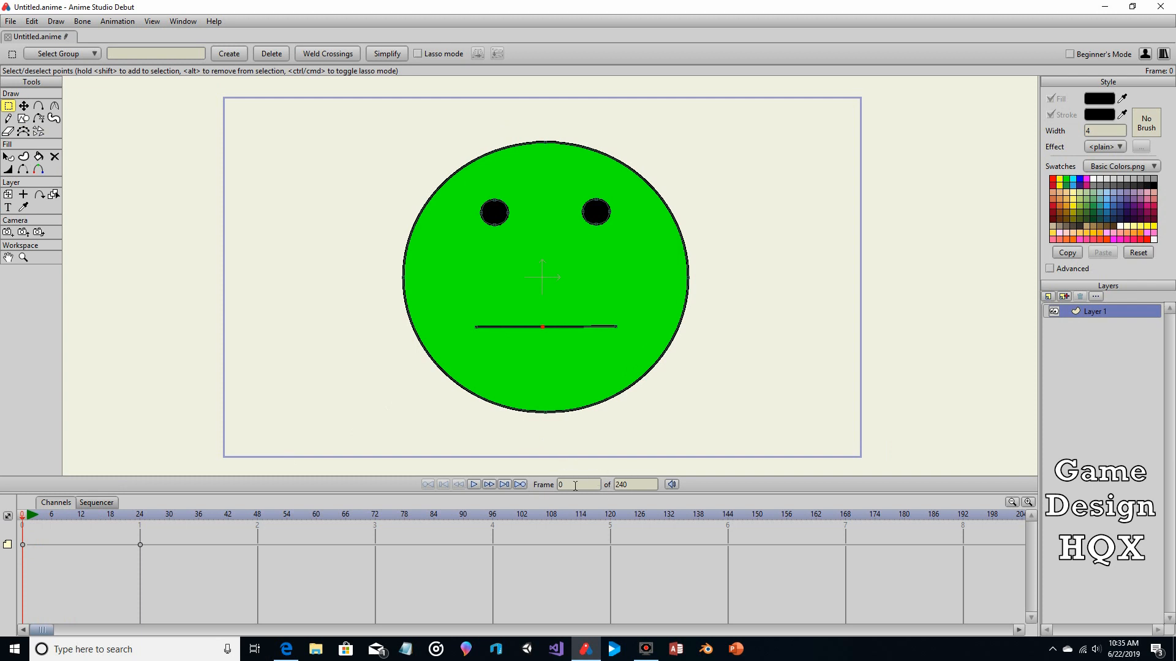
click(639, 486)
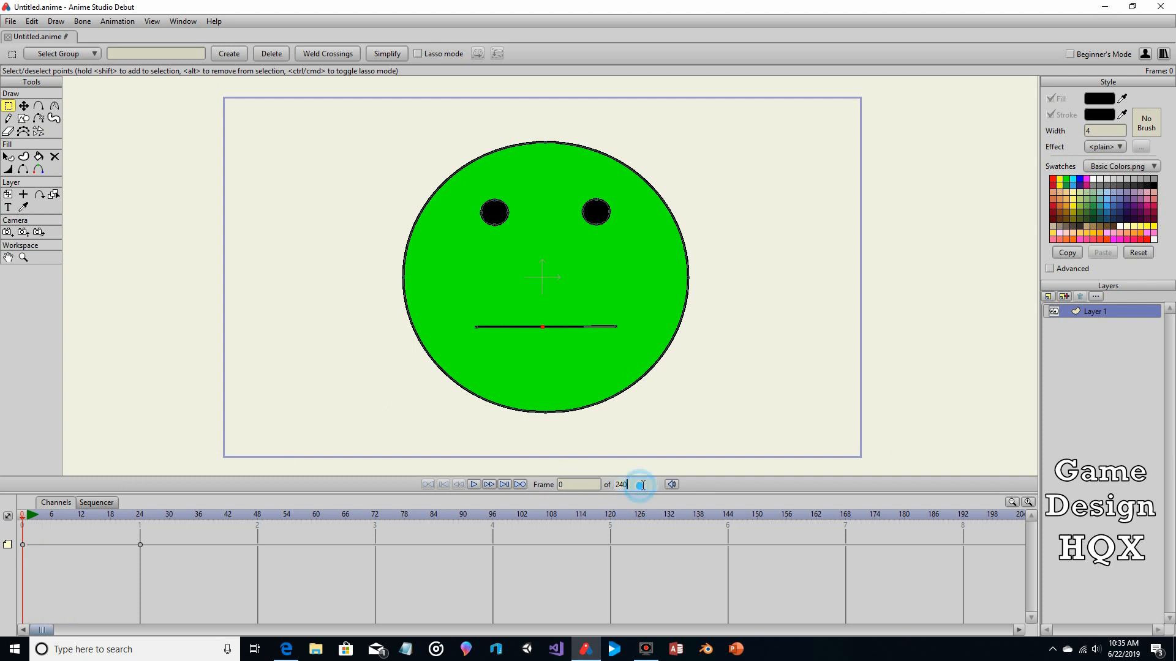
key(BackSpace)
click(474, 485)
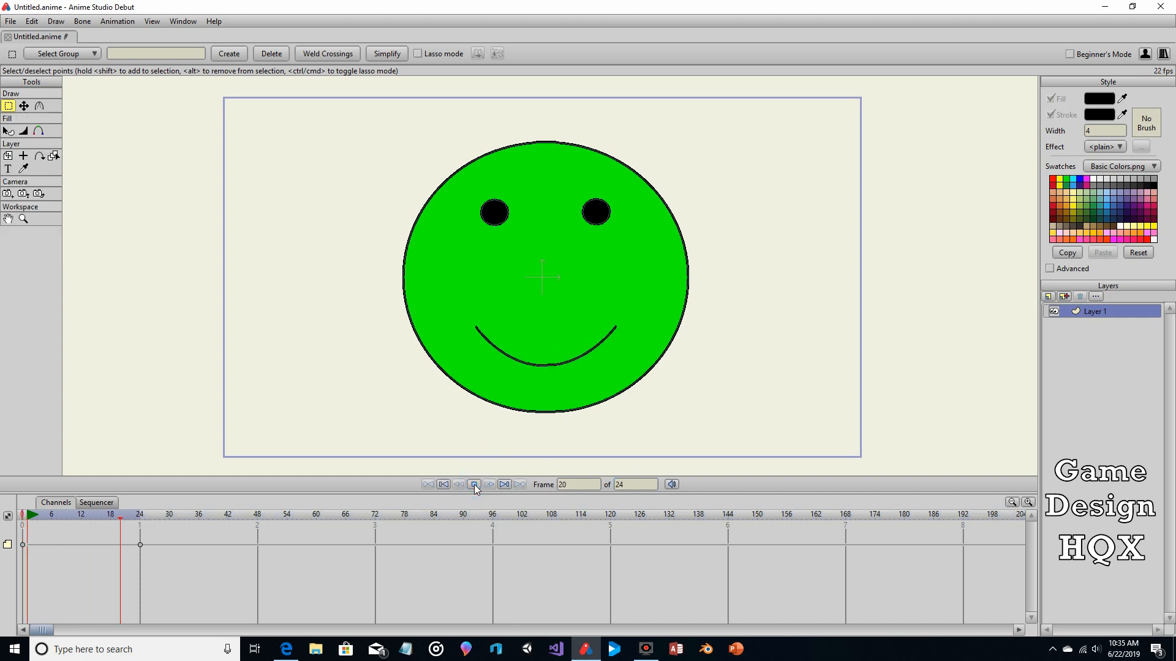
click(475, 485)
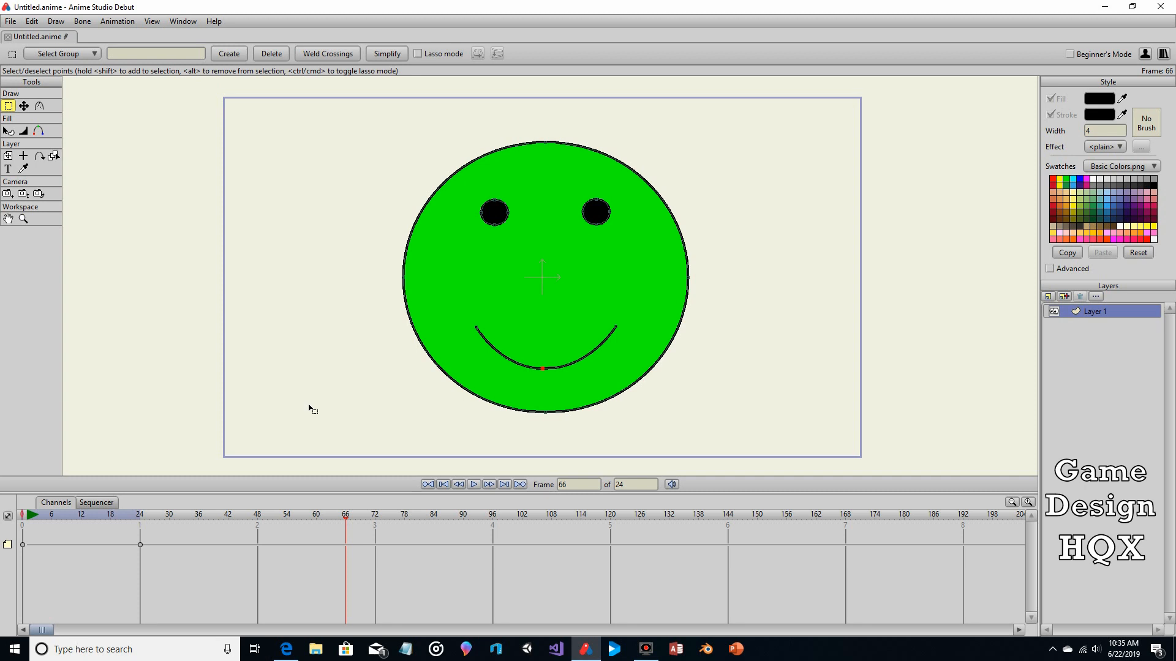
mouse_move(347, 523)
mouse_down()
mouse_move(76, 523)
mouse_move(4, 502)
mouse_up()
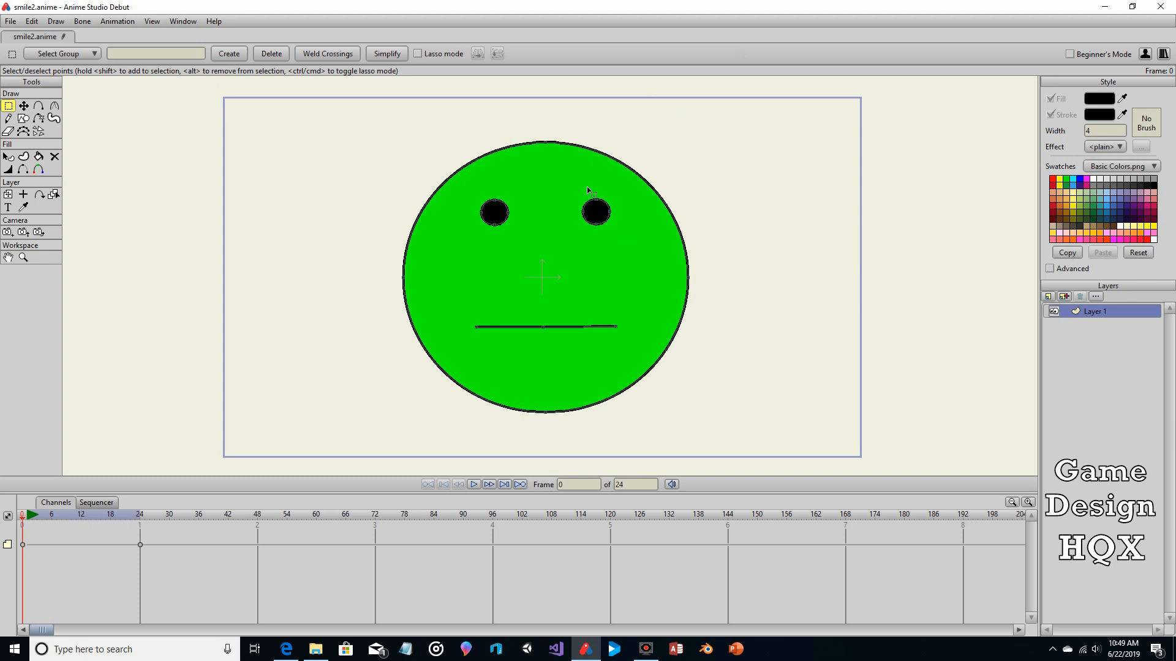
Step: Add a bone layer and nest the face's vector layer inside it
click(1048, 296)
click(1054, 334)
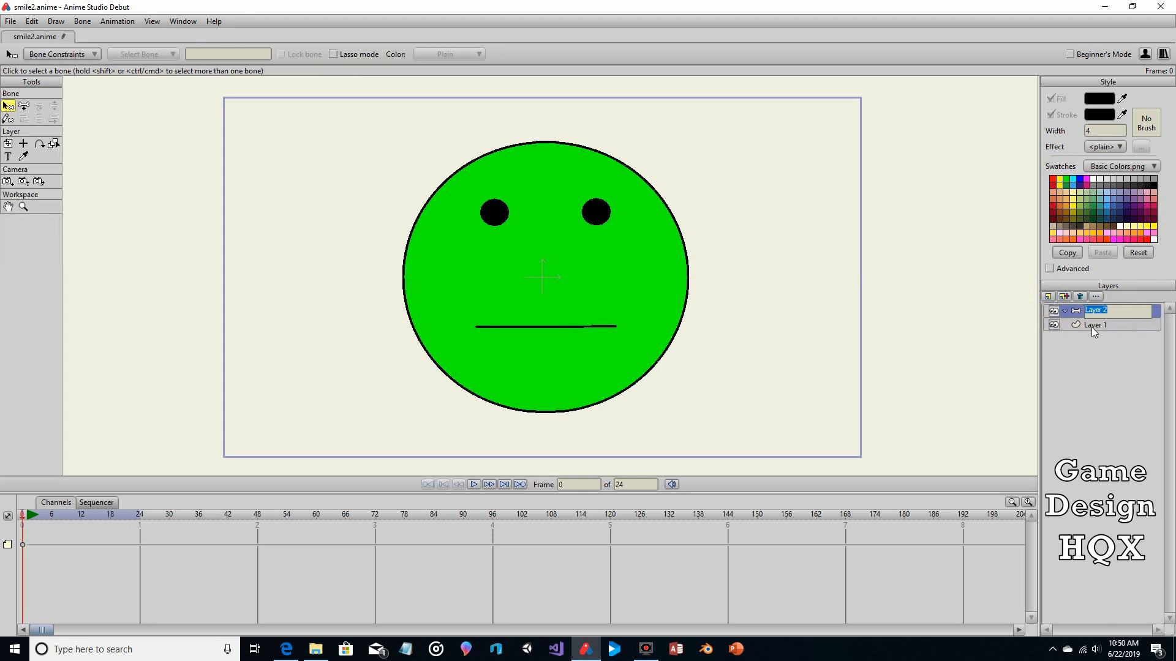
click(1090, 326)
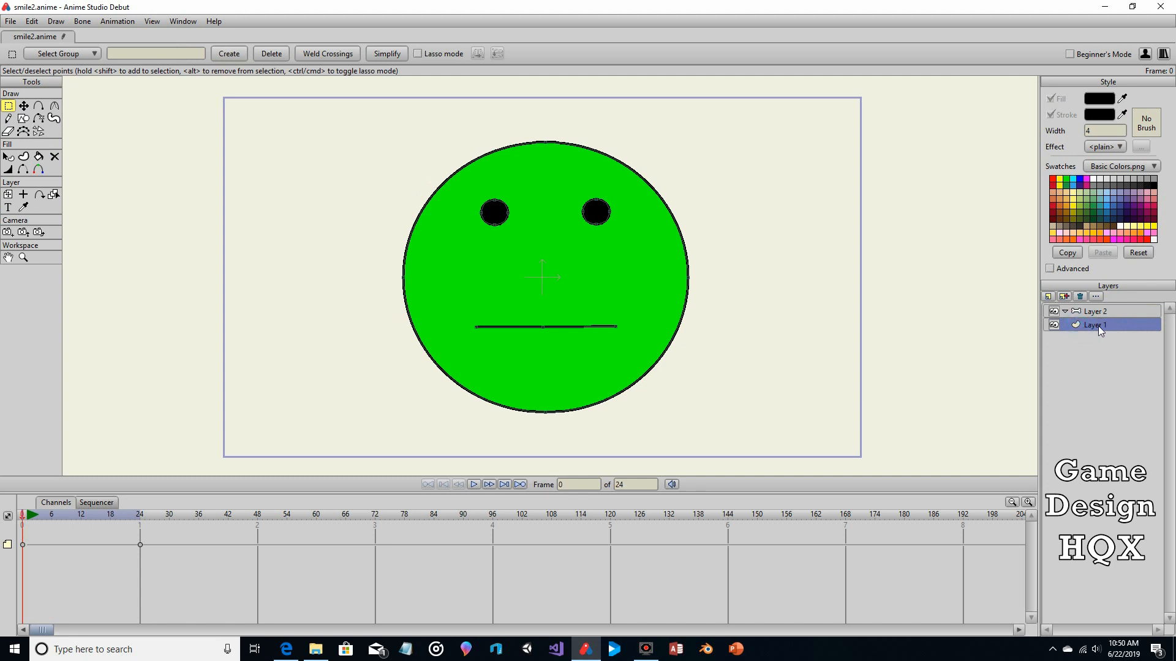
drag(1115, 321, 1120, 313)
Step: Zoom the camera out to a field of view of about 38 degrees and track it to about X 0.0171, Y 0.2013
click(23, 232)
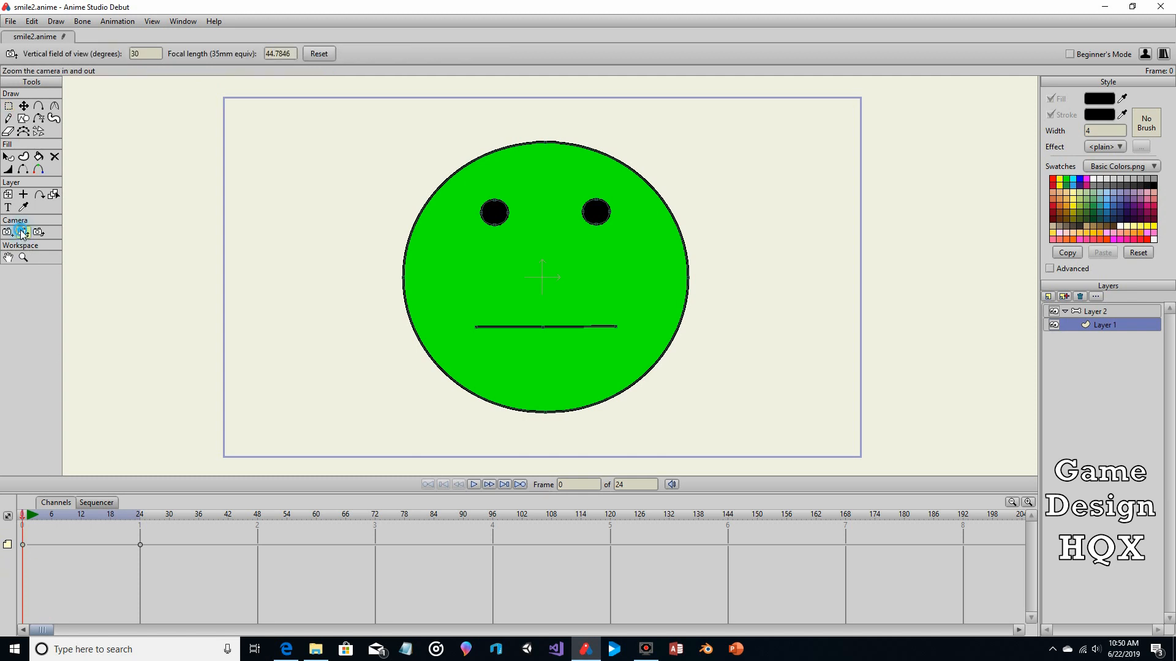
drag(516, 328, 507, 226)
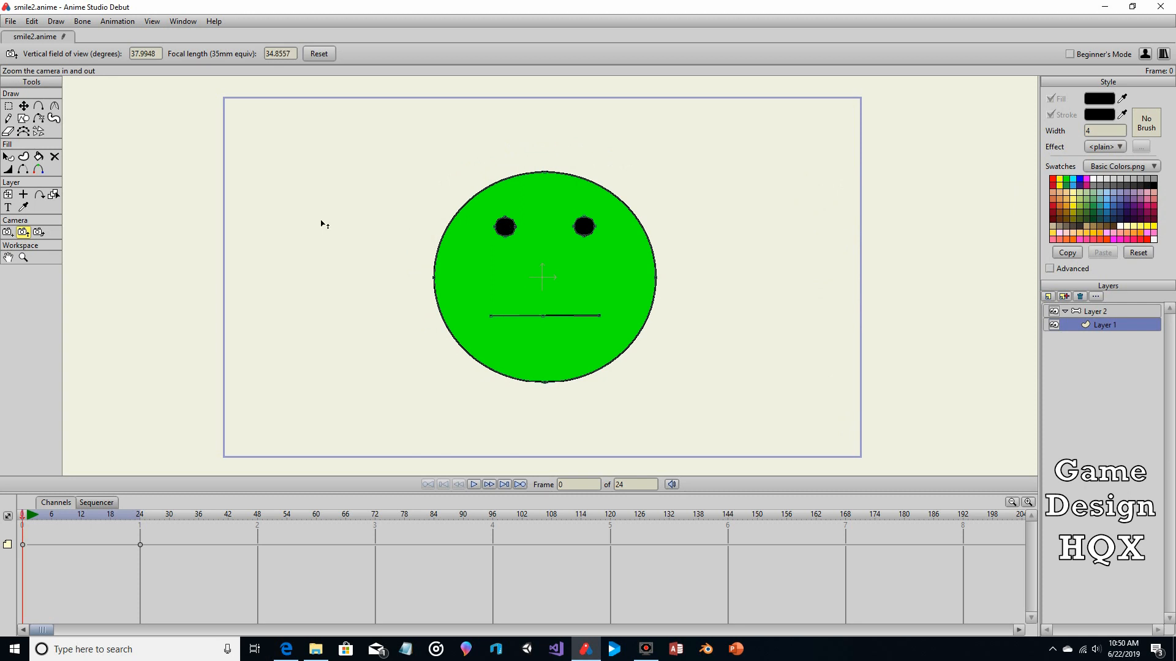
click(8, 232)
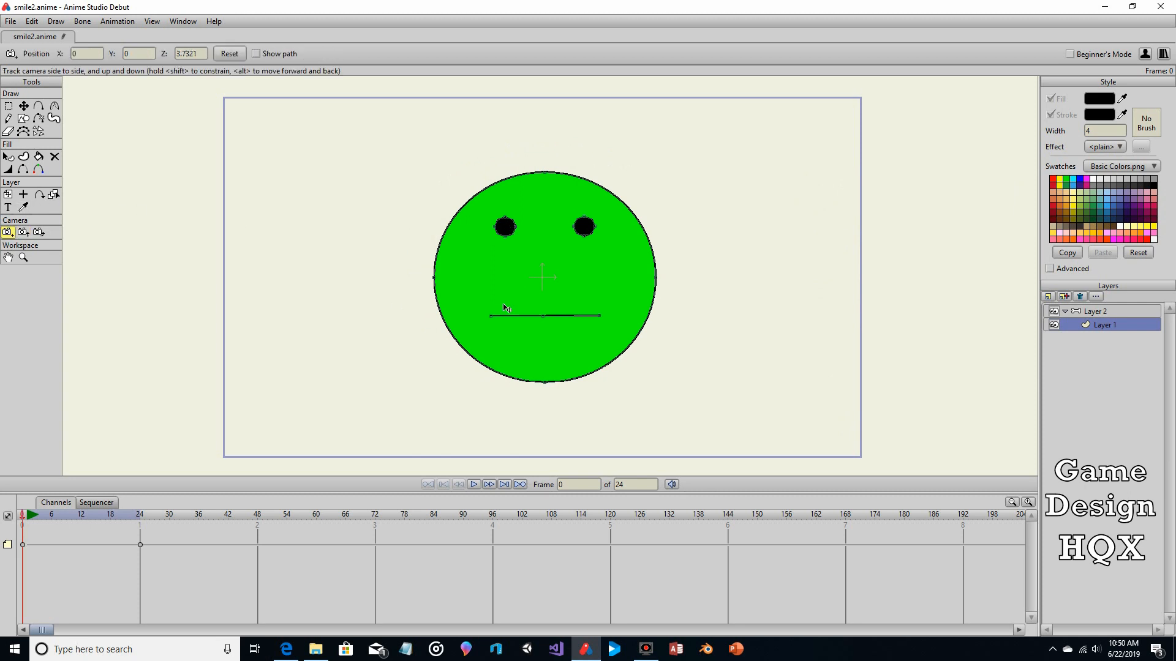
drag(503, 308, 501, 344)
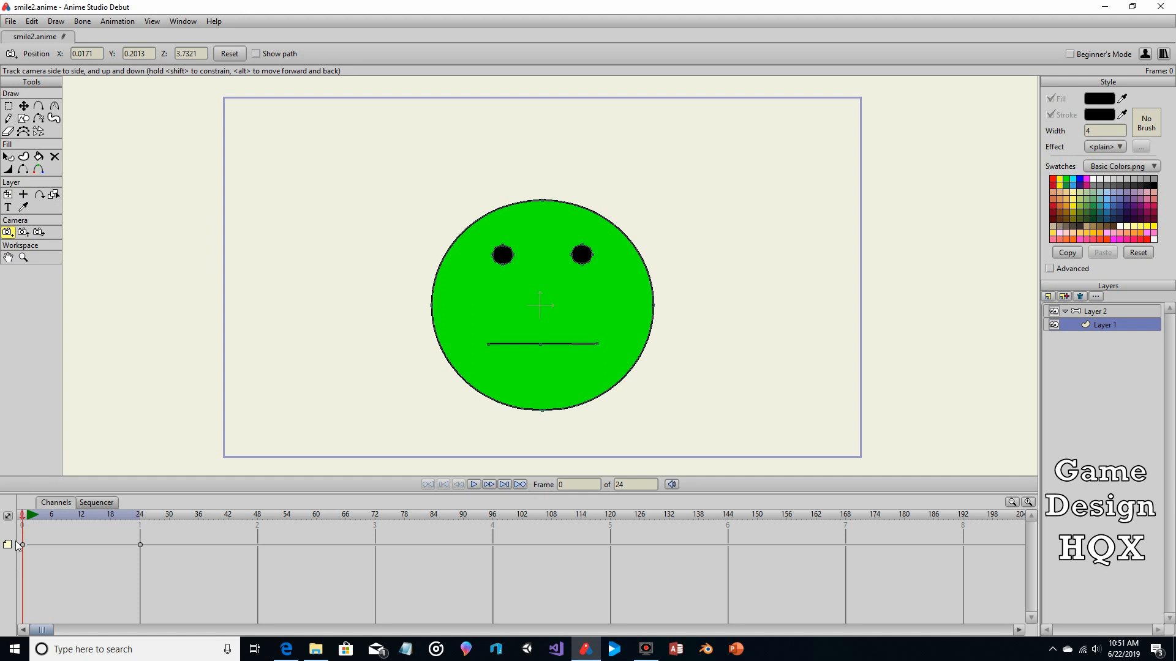
Step: Draw a vertical bone about 1.03 long on the bone layer, from between the eyes to below the mouth
click(1116, 311)
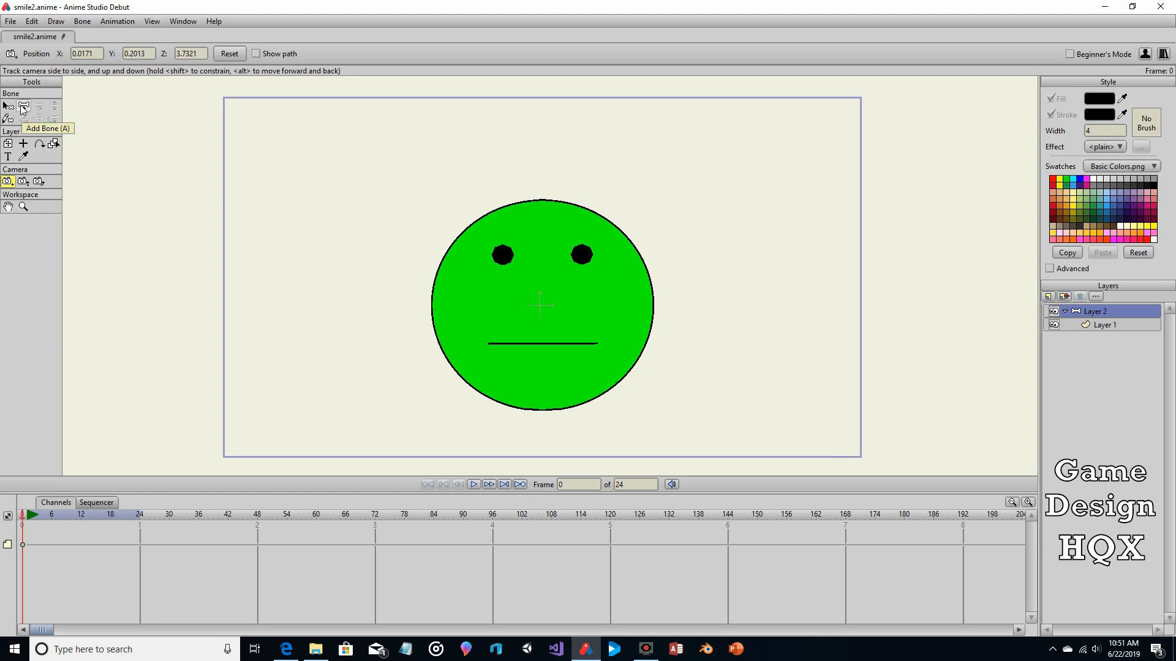
click(25, 108)
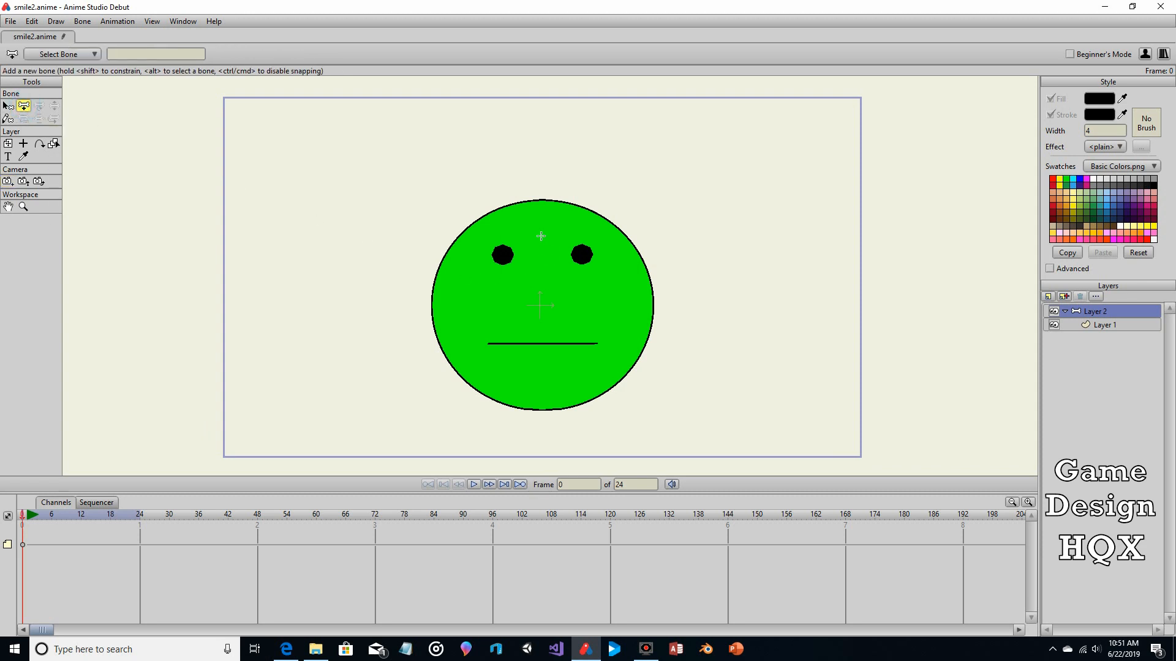
drag(537, 240, 539, 379)
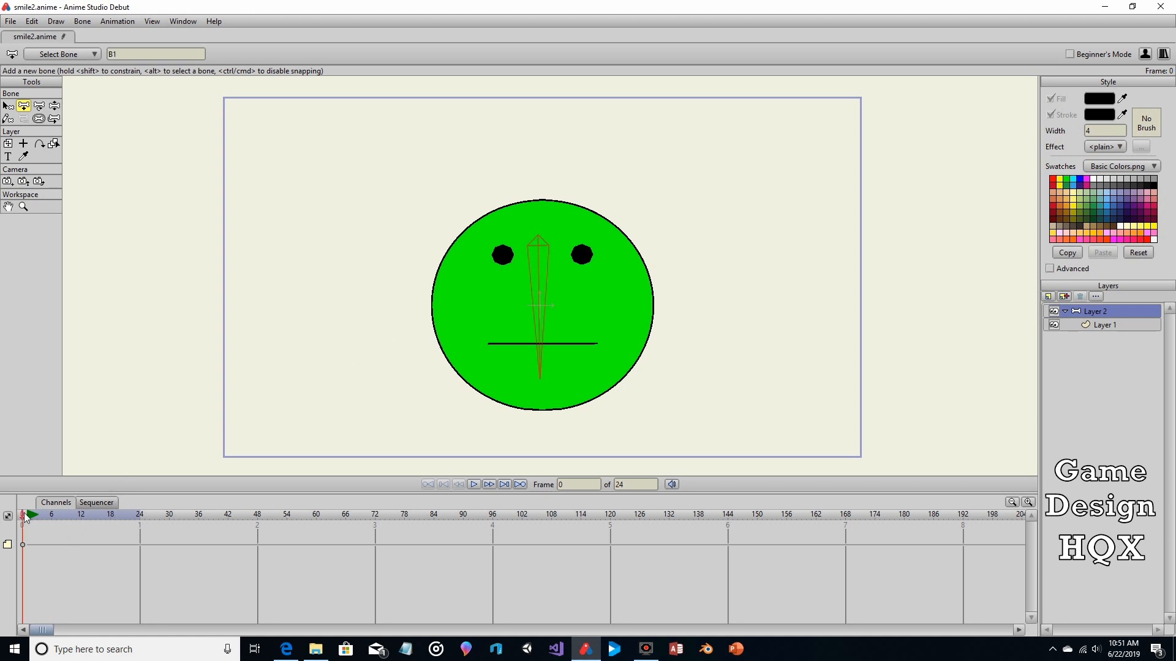
Step: At frame 24, rotate the bone a full turn to an angle of about -88.97 degrees
drag(22, 520, 141, 525)
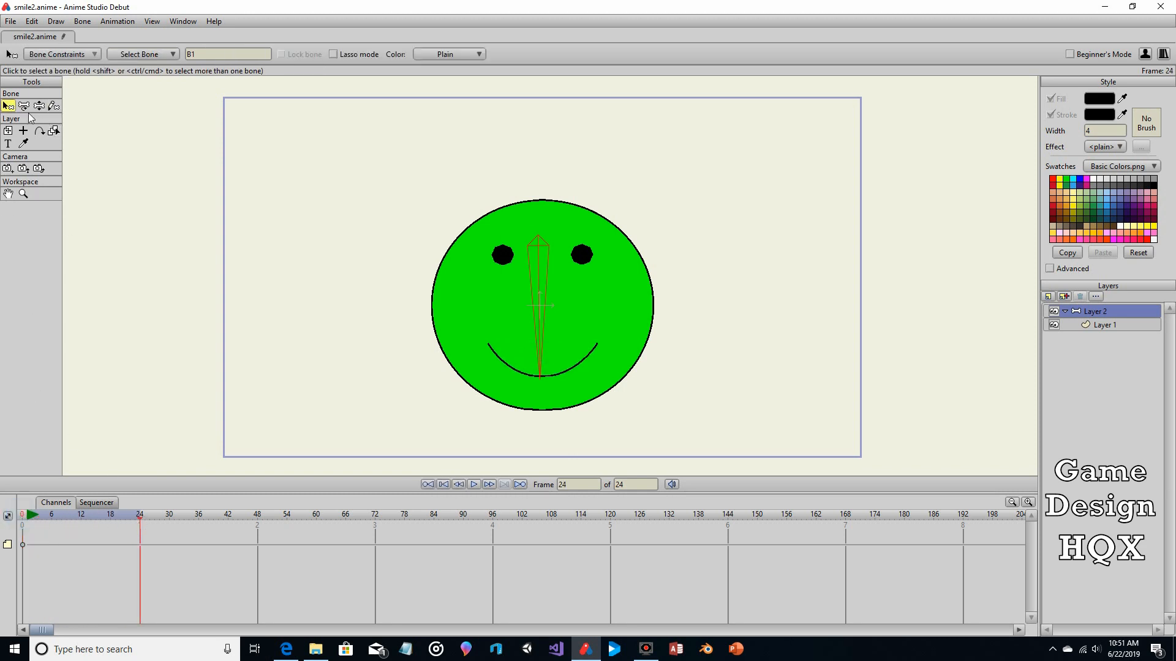
click(24, 106)
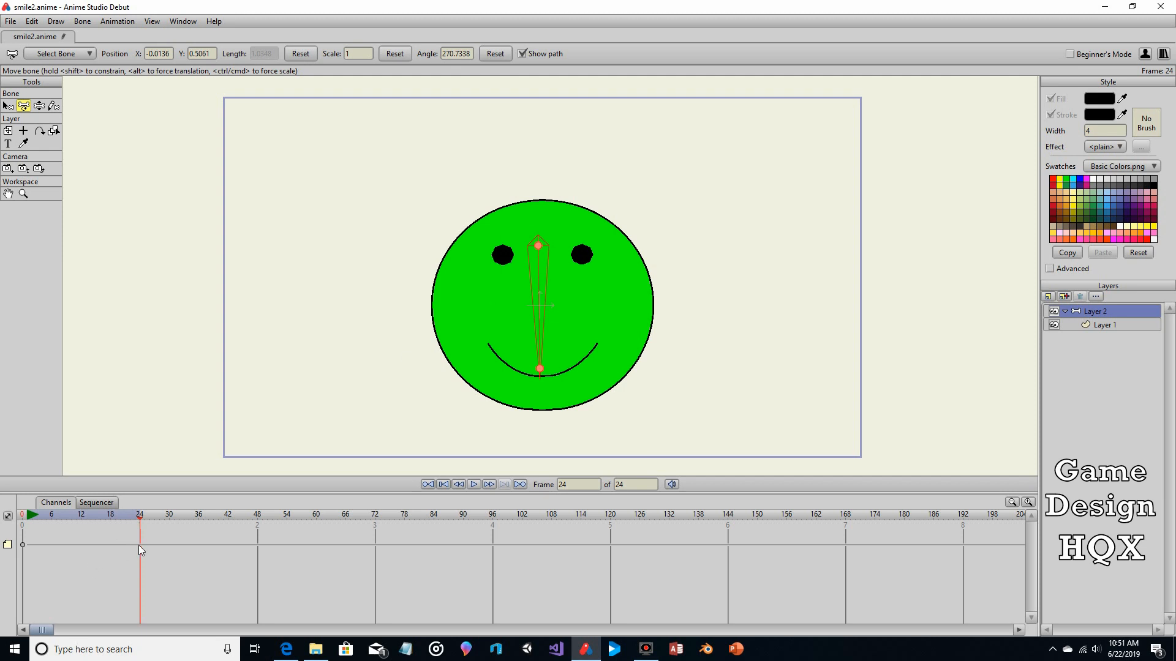
drag(536, 287, 538, 399)
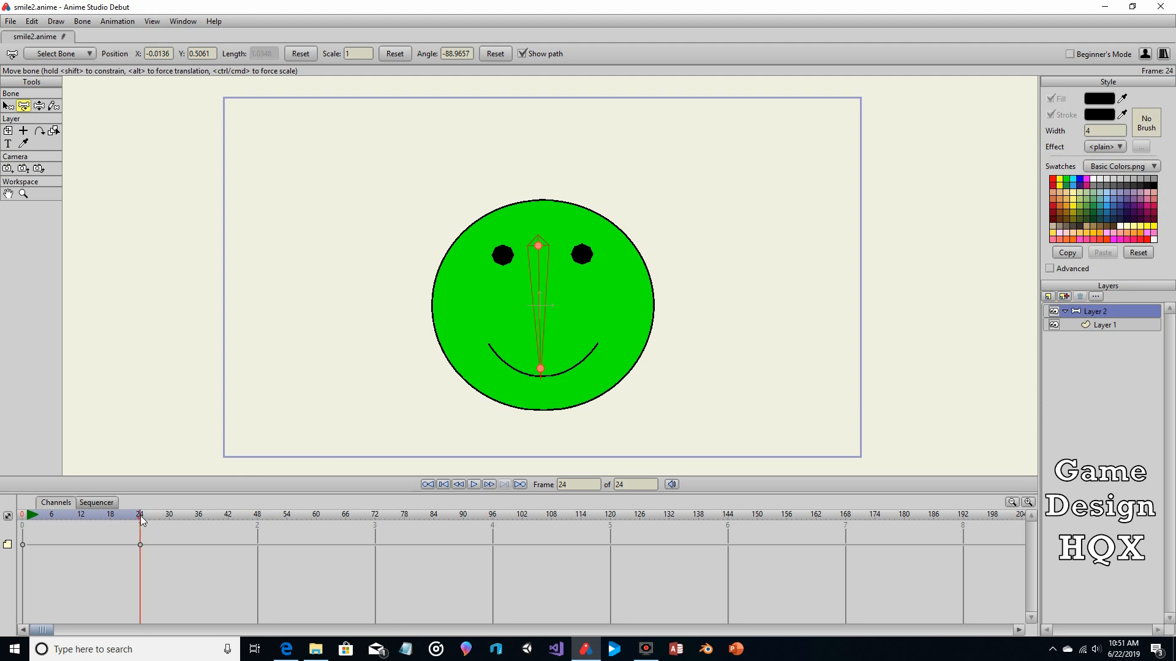
Step: At frame 0, track the camera to about X 0.0409, Y 0.4880 so the face sits lower in the frame
drag(140, 521, 3, 532)
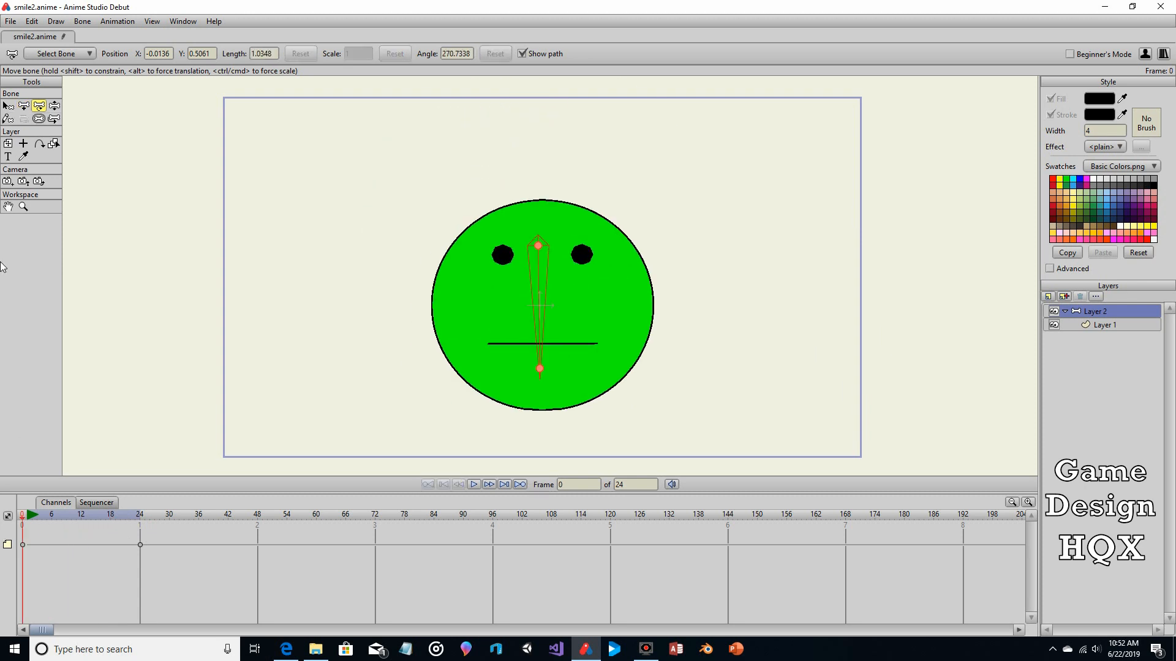
click(8, 181)
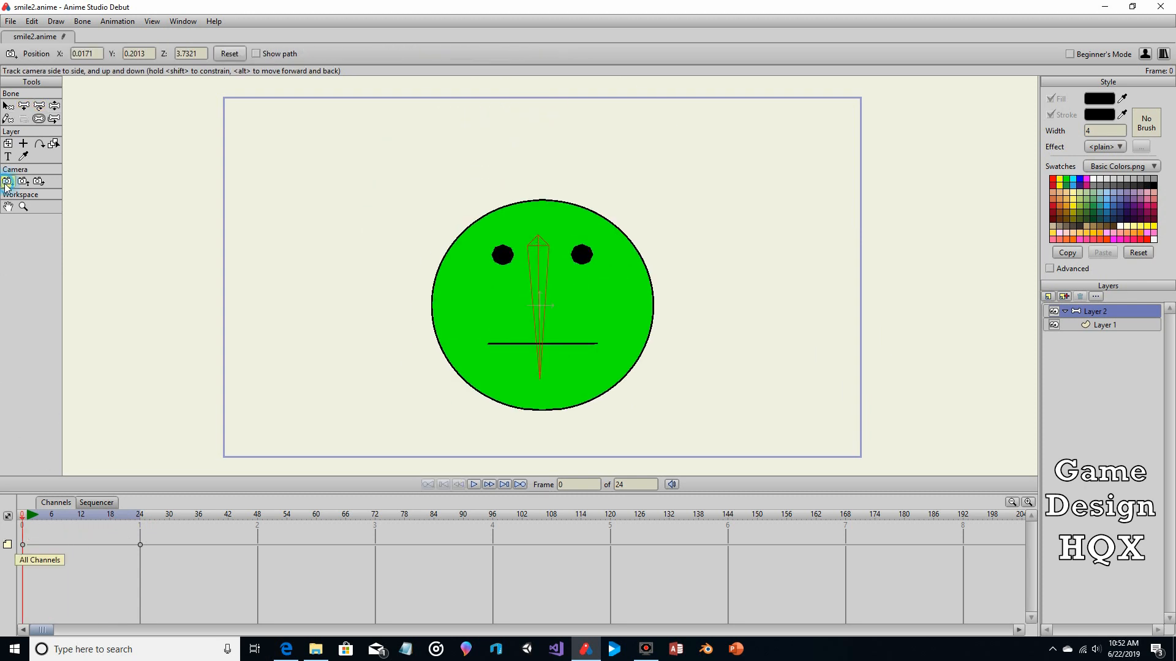
drag(490, 349, 528, 387)
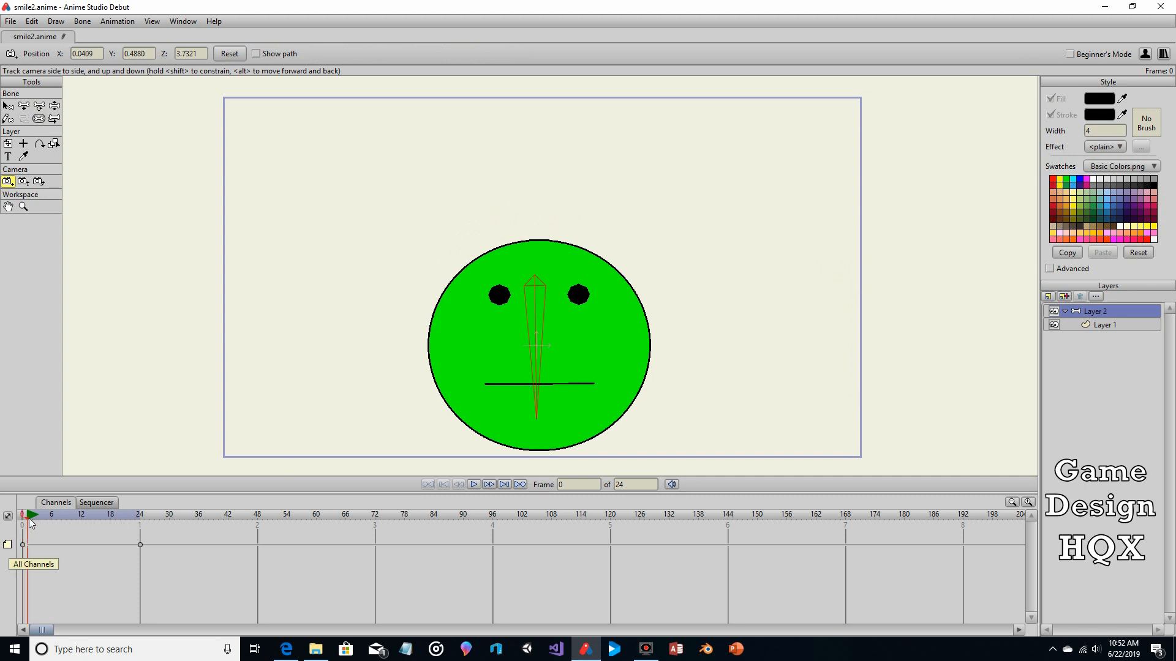
Step: Preview the rotating face by scrubbing to frame 24 and back, play the animation, and return to frame 0
drag(28, 518, 141, 541)
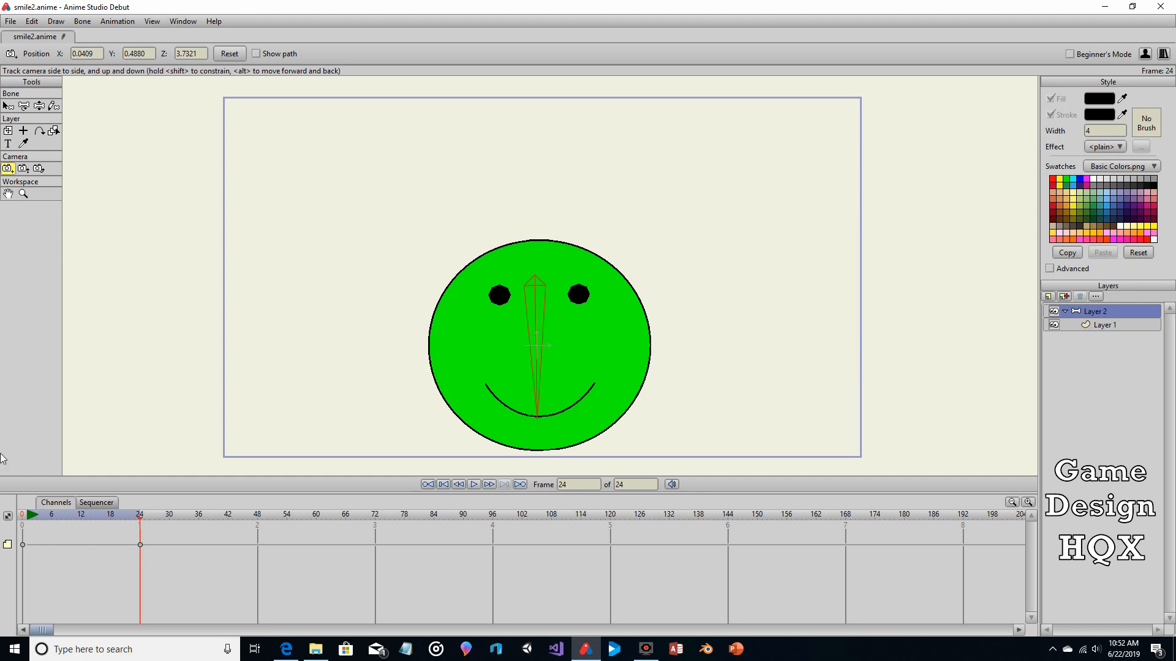
drag(24, 520, 3, 512)
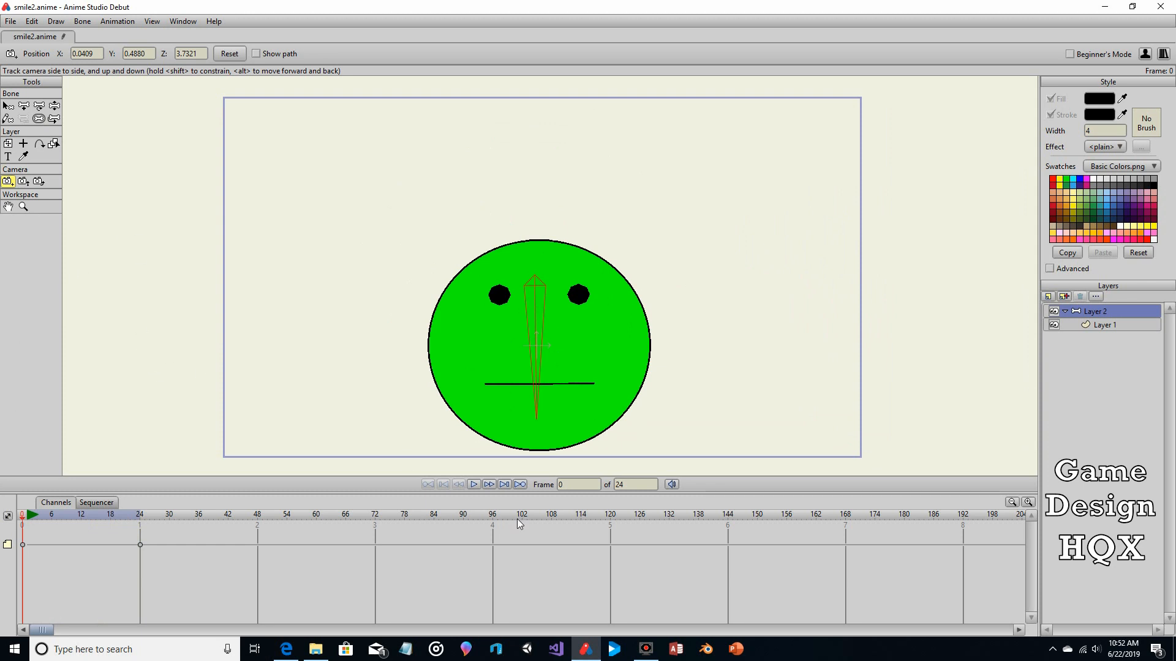
click(476, 485)
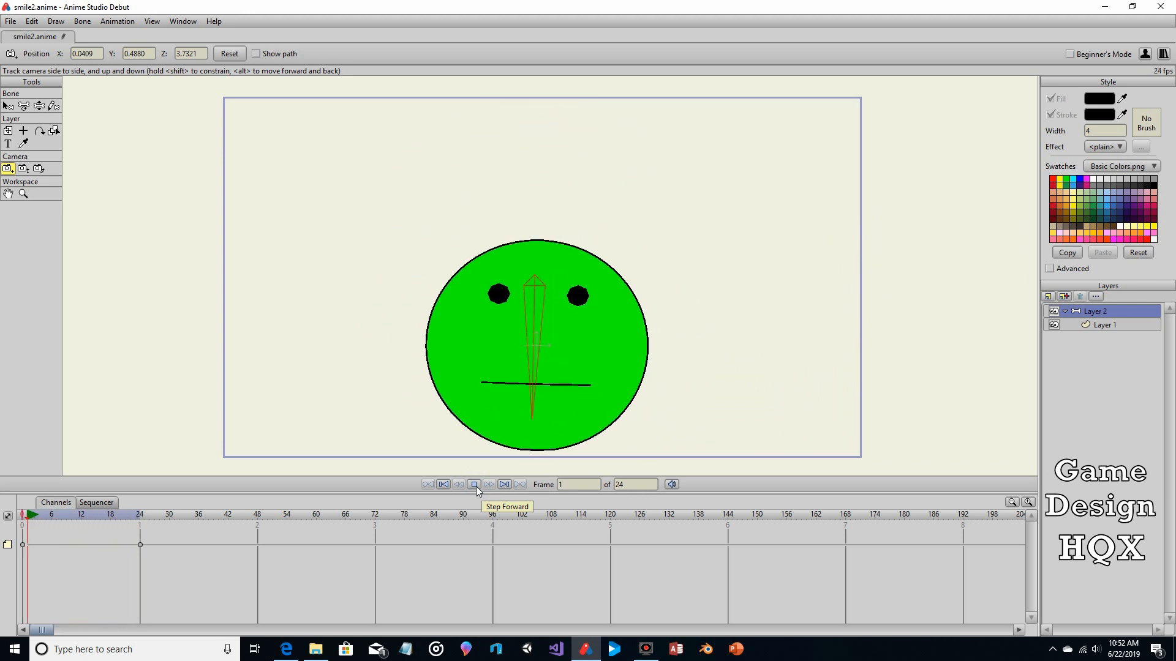
click(475, 486)
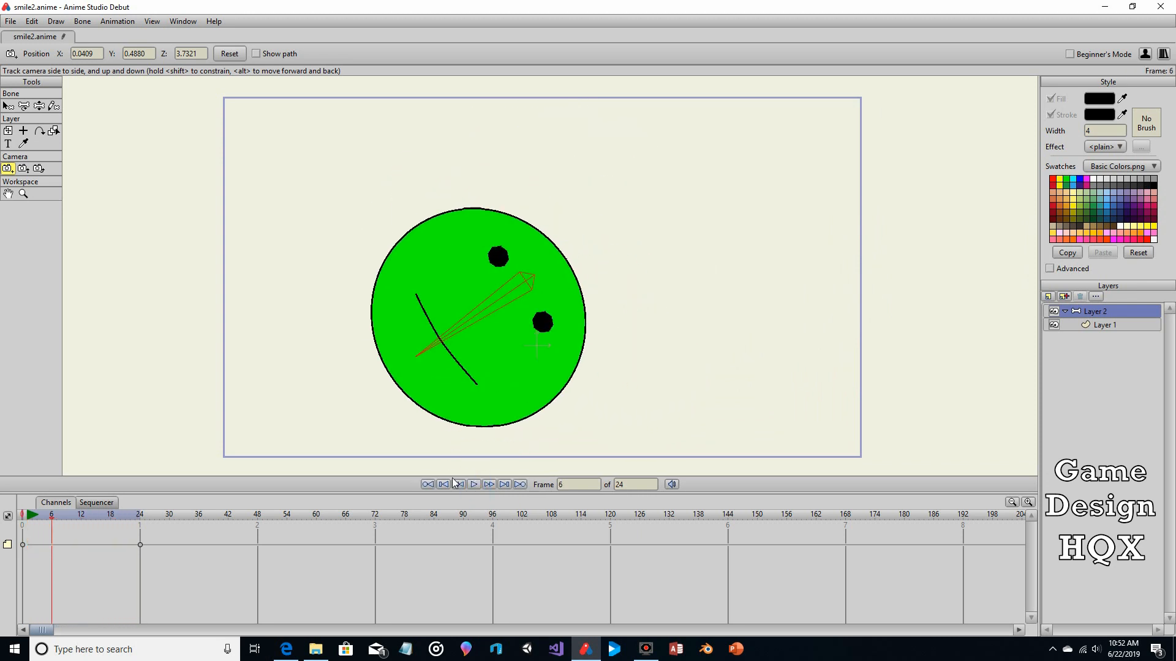
drag(54, 517, 27, 517)
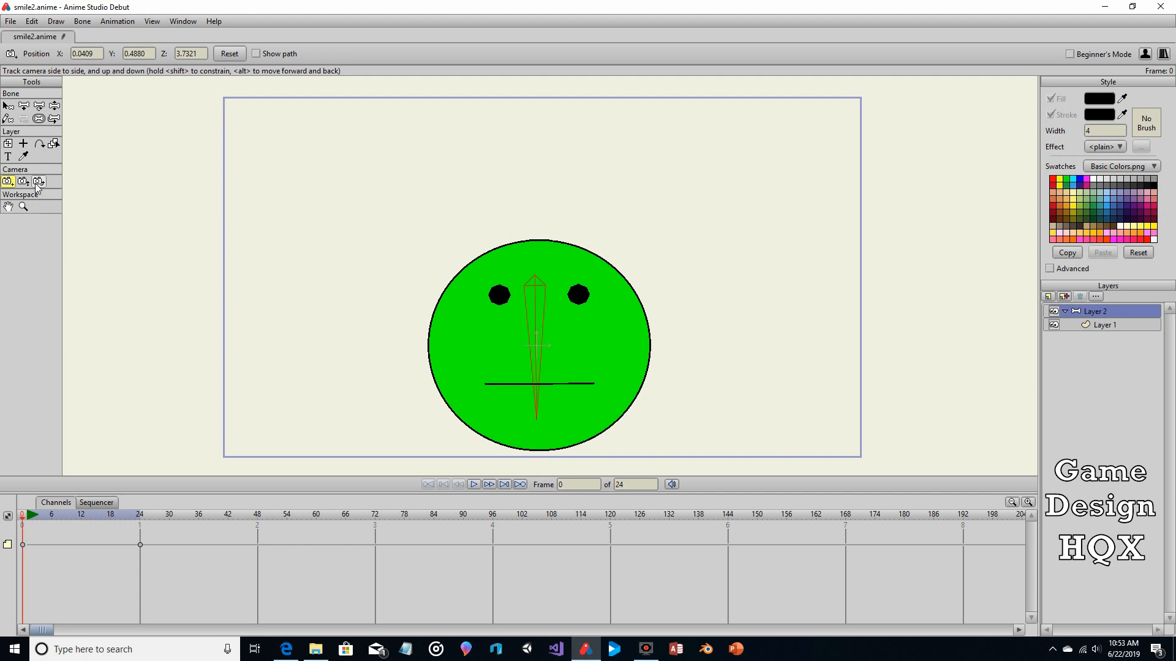
Step: Move the bone layer to about X -1.2978, Y 0.0044 at frame 0 and X 1.4776, Y 0.0132 at frame 24
click(9, 144)
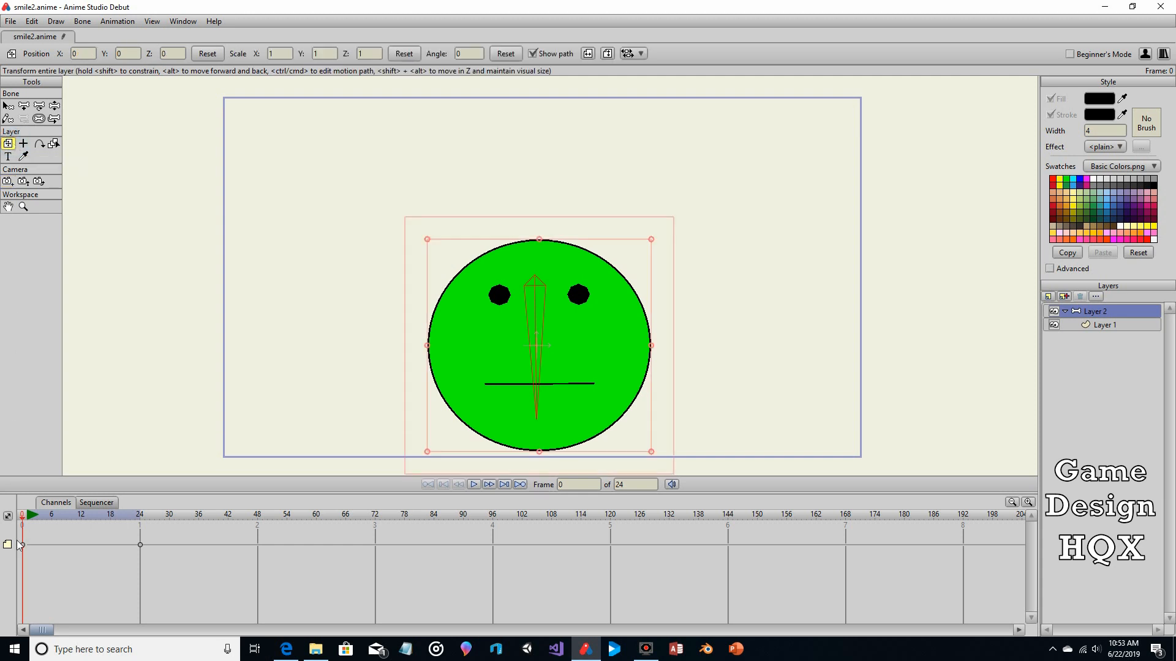
drag(559, 359, 373, 359)
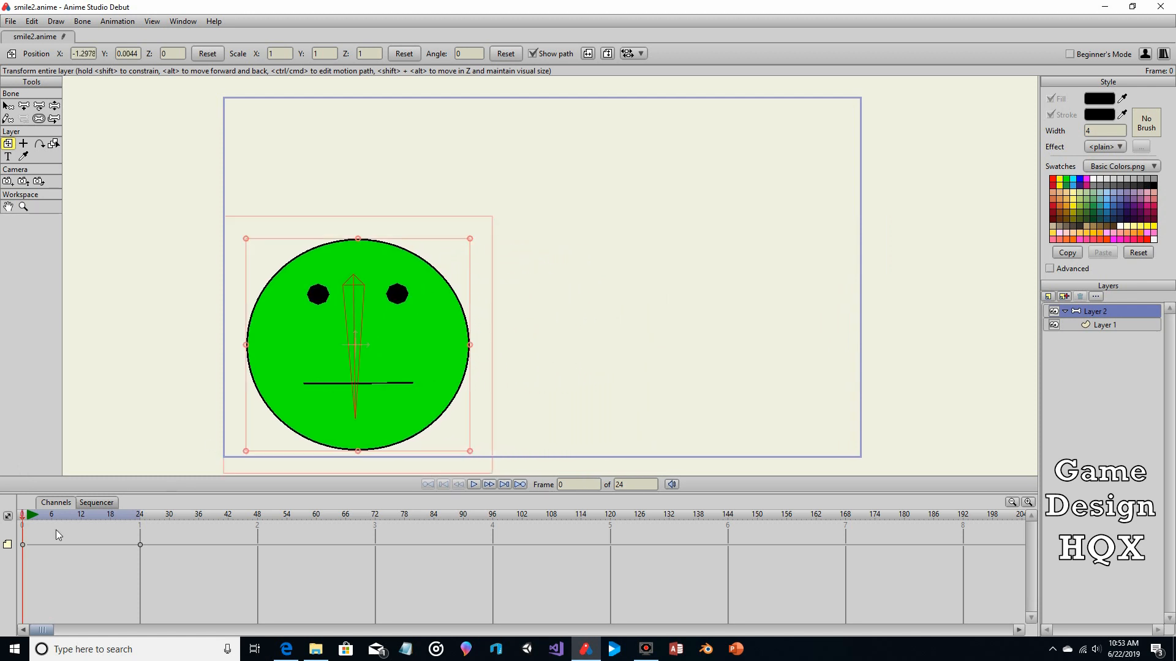
drag(31, 518, 139, 528)
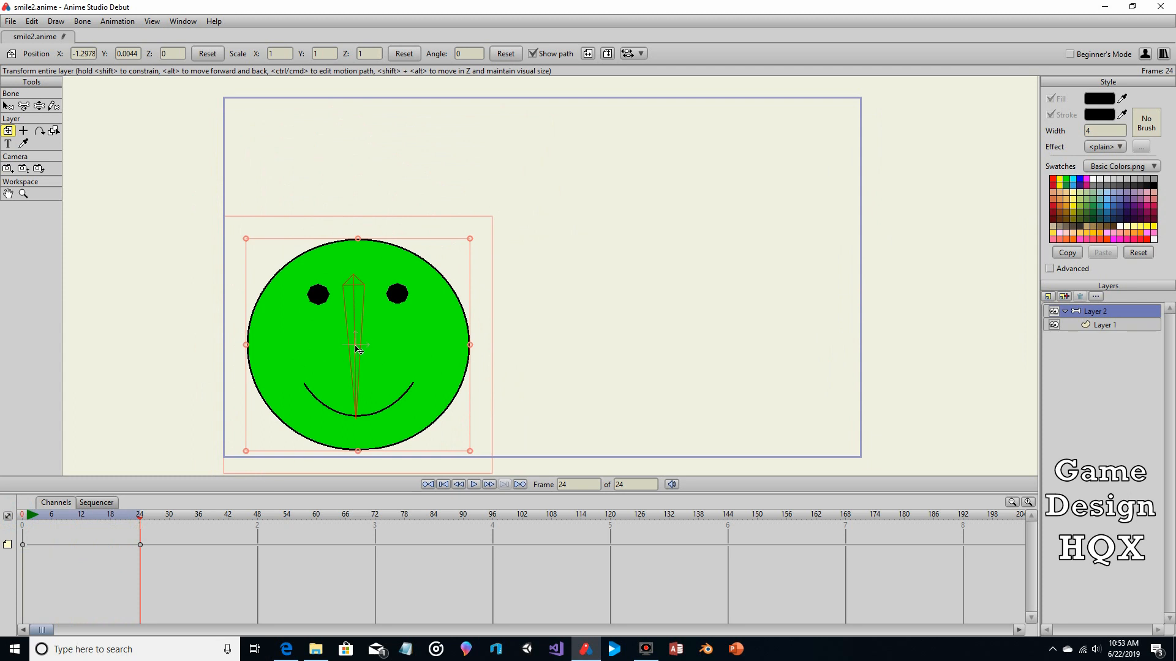
drag(358, 347, 744, 344)
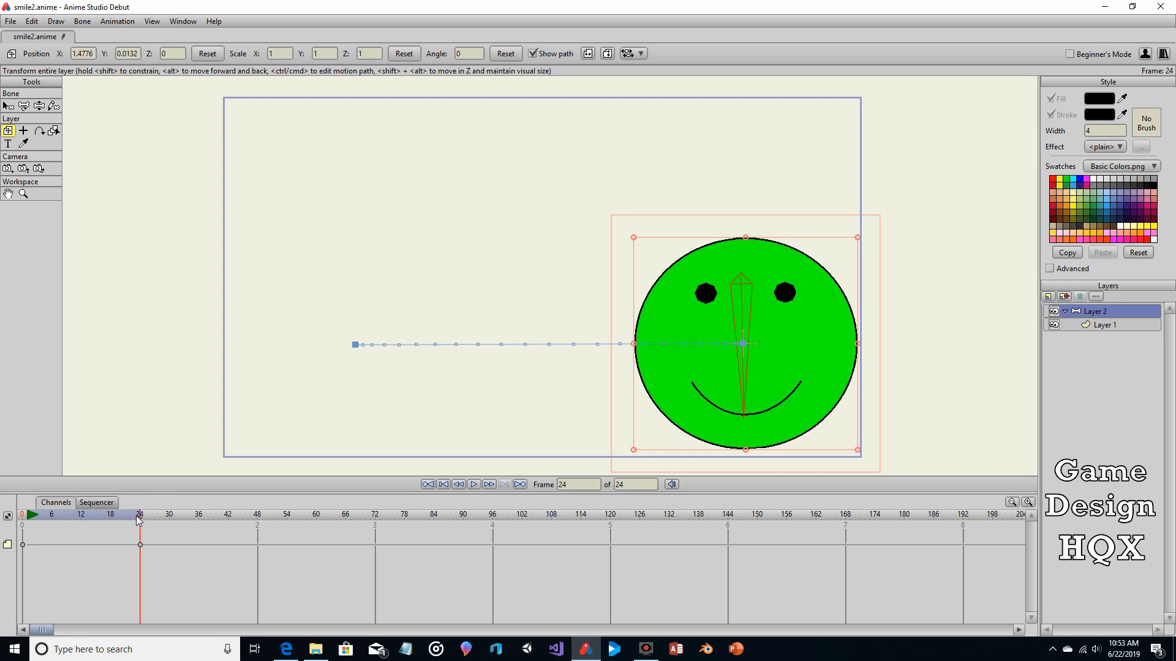
Step: Preview the rolling face by scrubbing back to frame 0, playing and stopping the animation, and returning to frame 0
drag(140, 517, 3, 521)
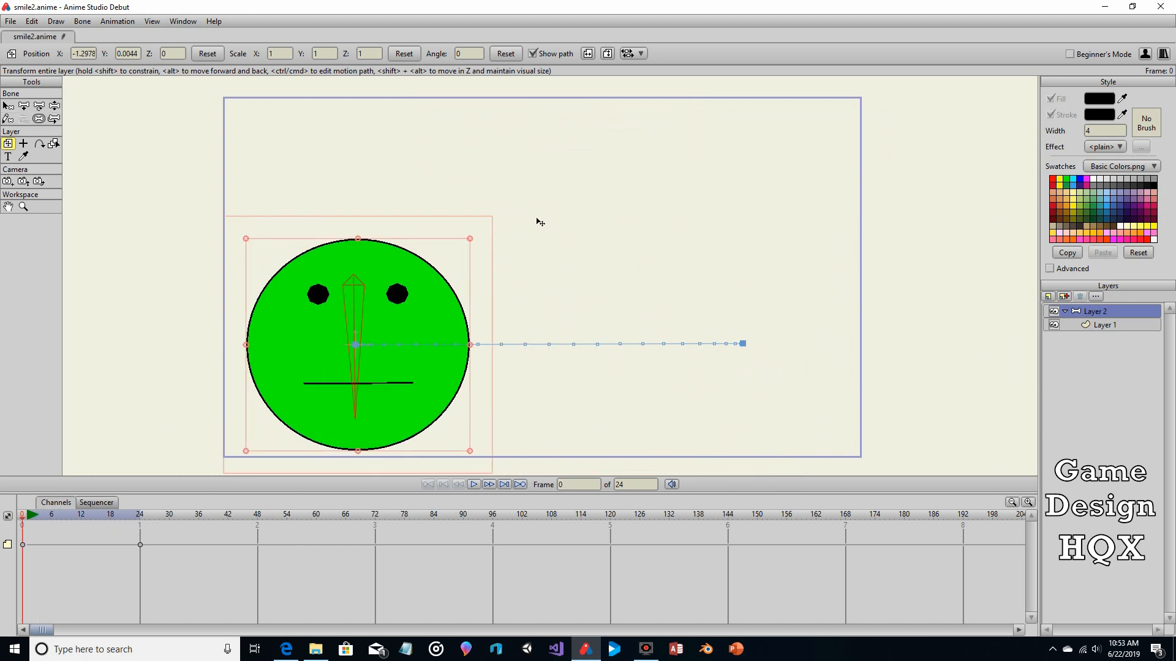
click(33, 519)
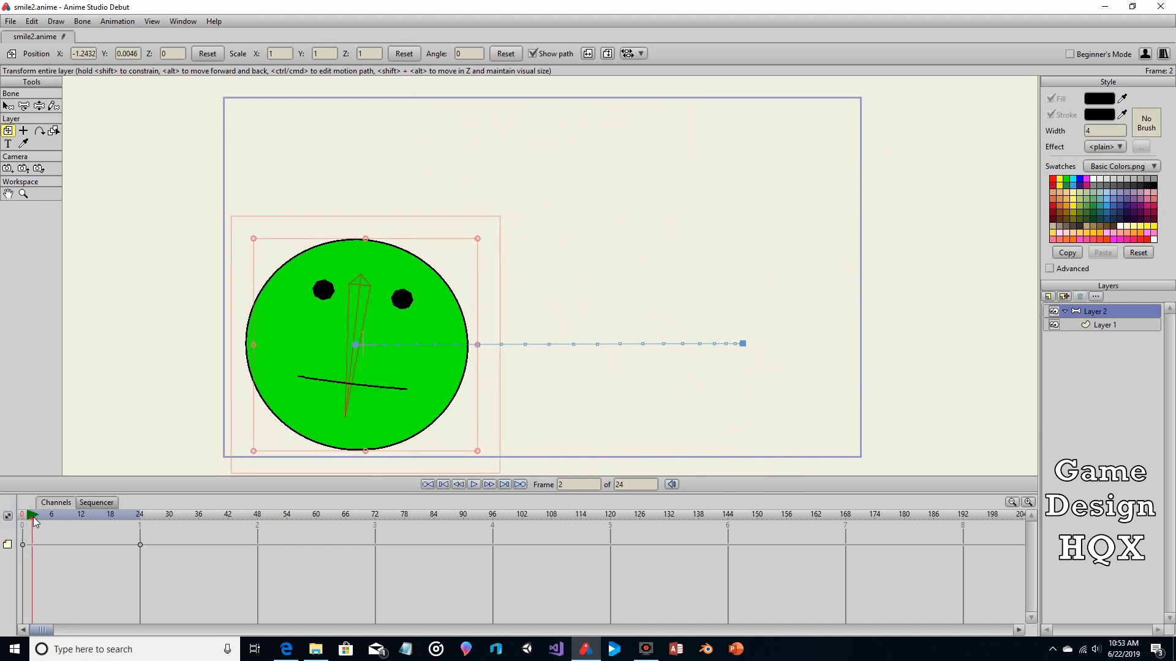
mouse_move(34, 521)
mouse_down()
mouse_move(244, 534)
mouse_move(22, 522)
mouse_up()
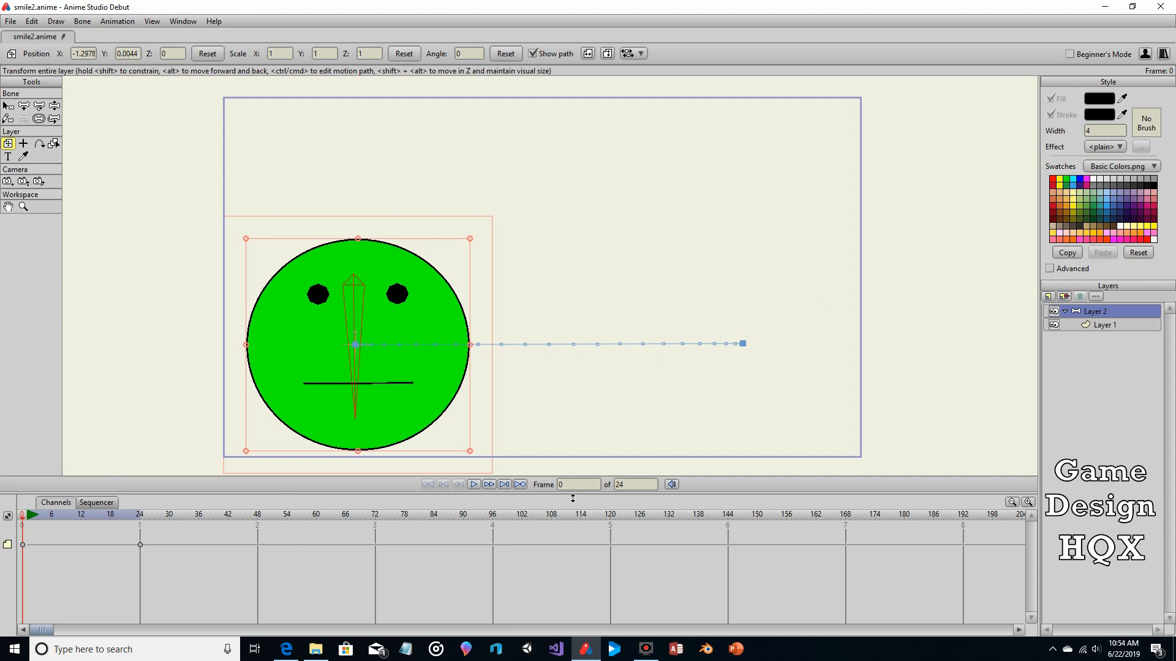
click(474, 484)
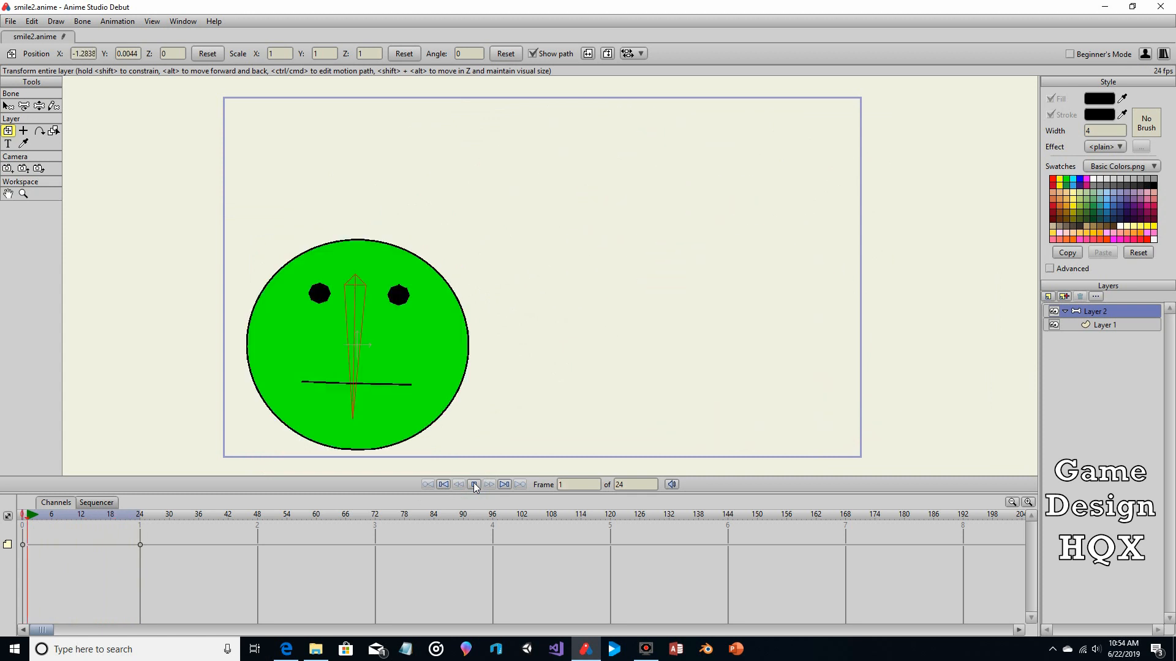
click(474, 484)
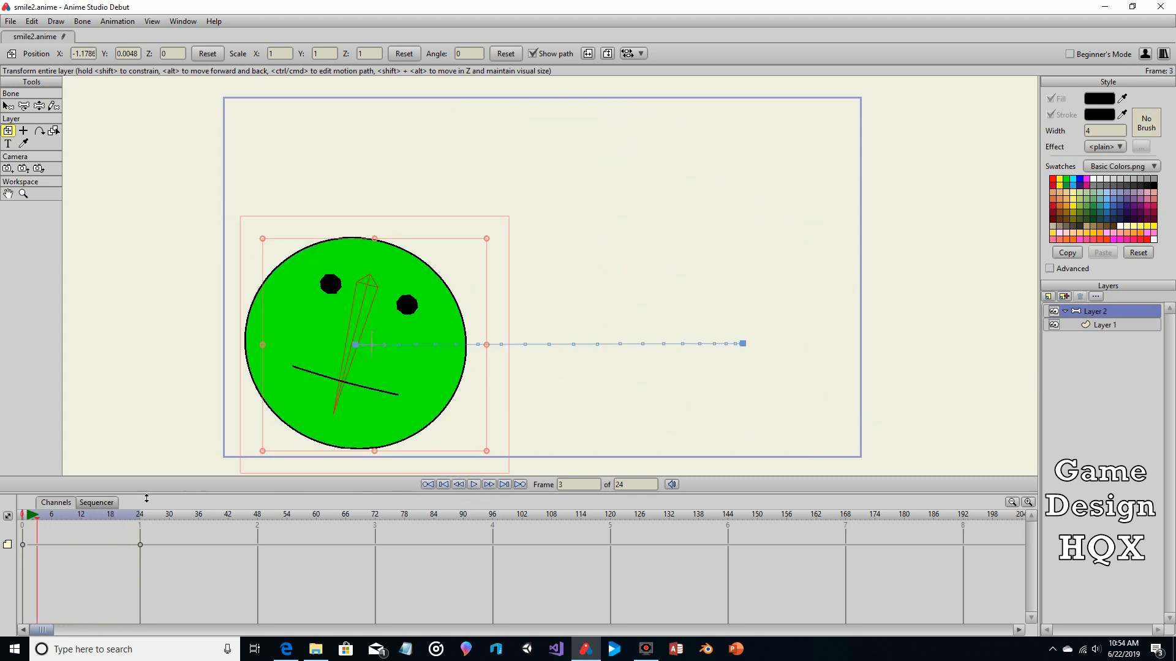
click(13, 520)
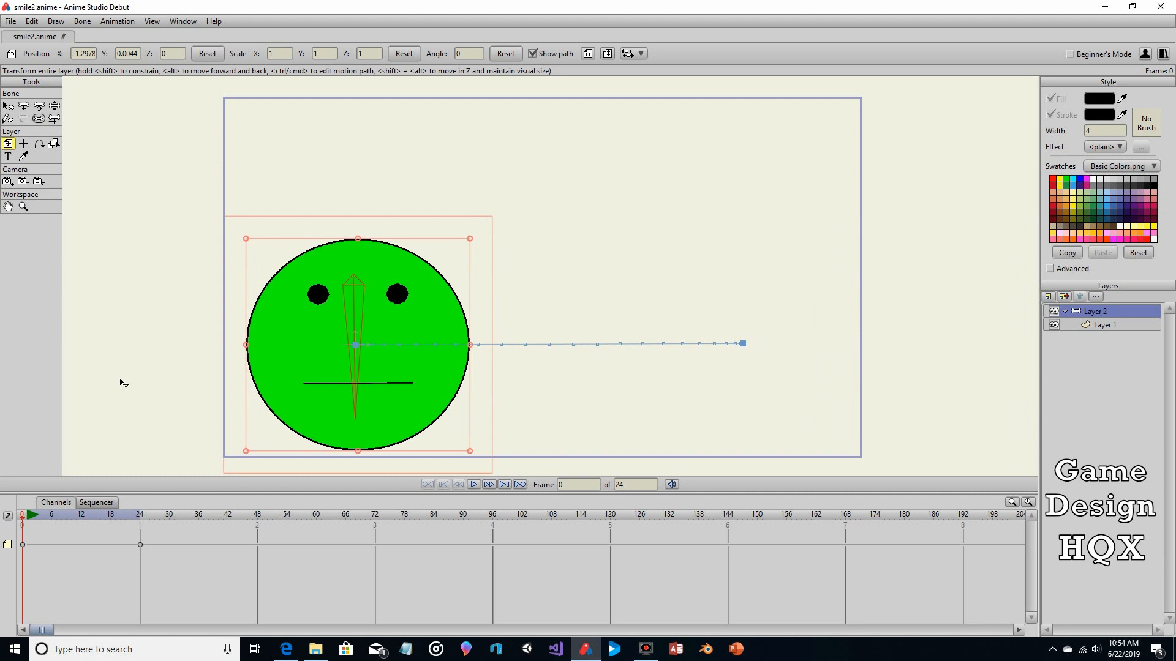
Step: At frame 24, move the bone layer to about X 1.3987, Y 0.0044, and return to frame 0
drag(23, 516, 140, 516)
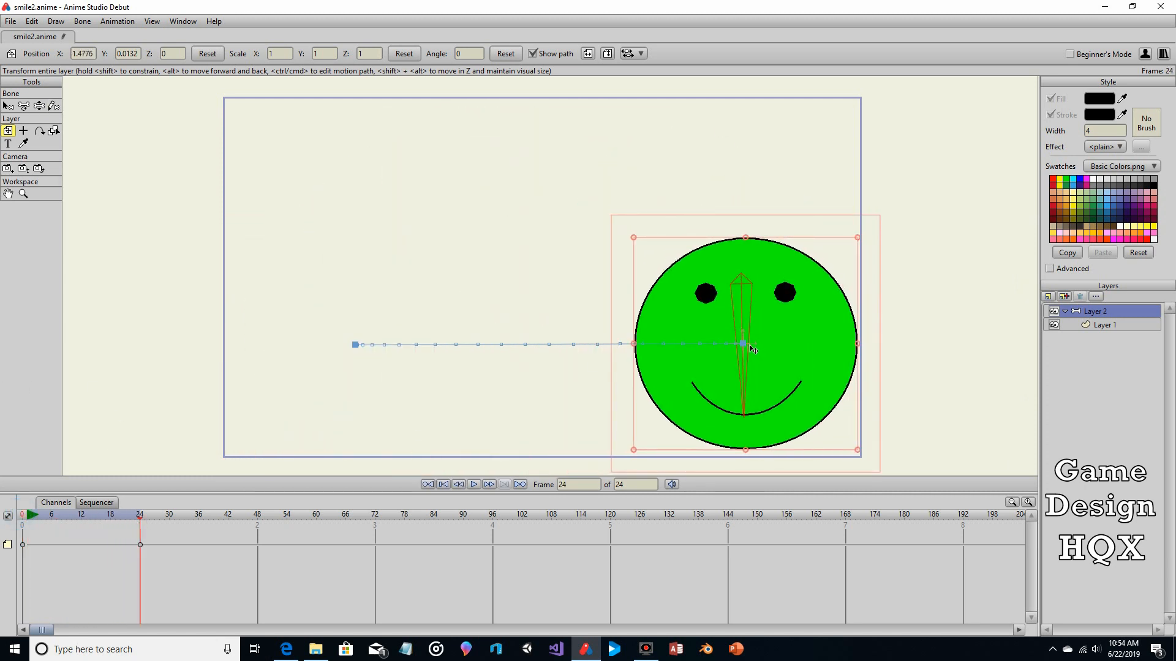
drag(752, 349, 742, 350)
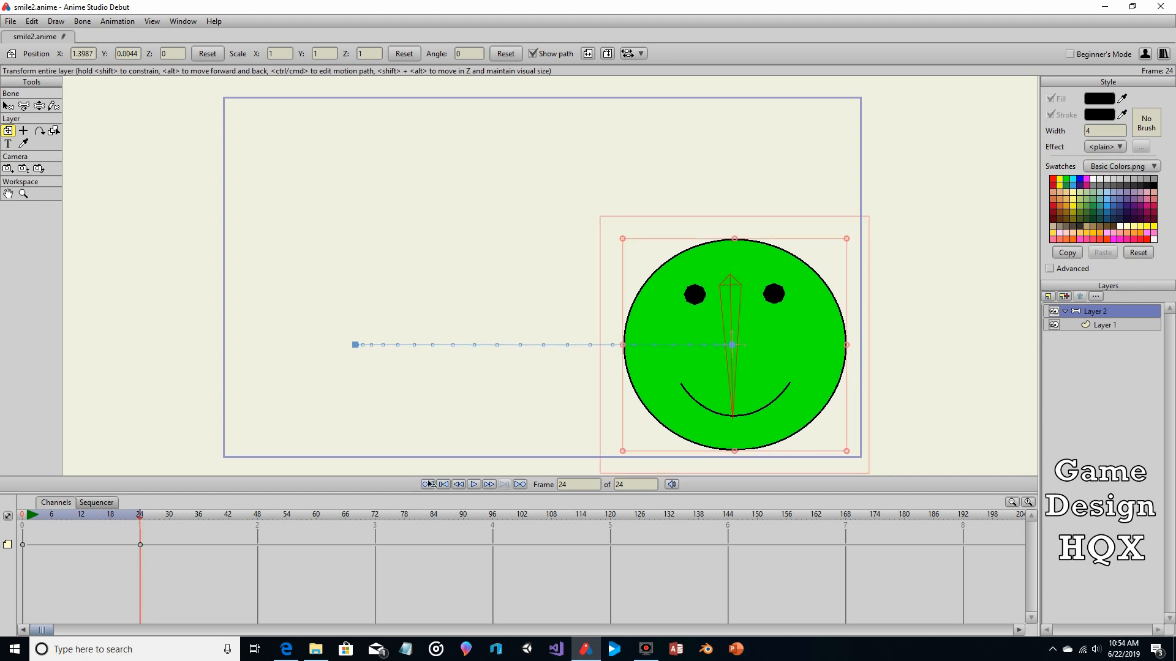
drag(140, 516, 5, 505)
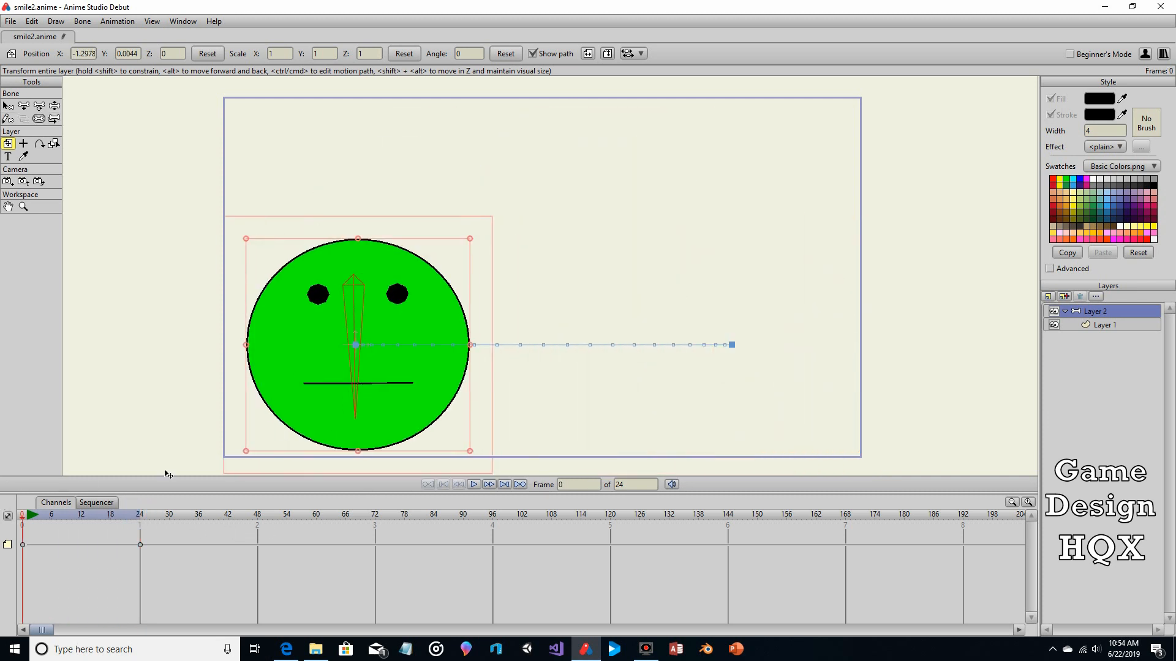
Step: Play the animation to check the adjusted roll, stop it, and rewind to frame 0
click(474, 485)
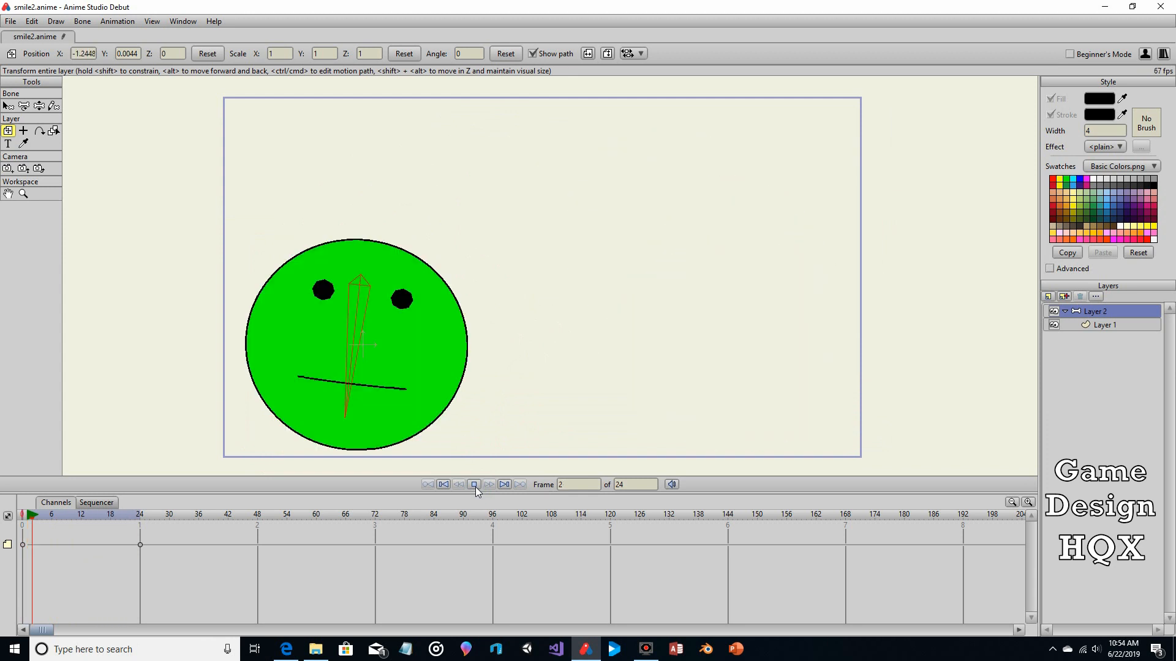
click(474, 484)
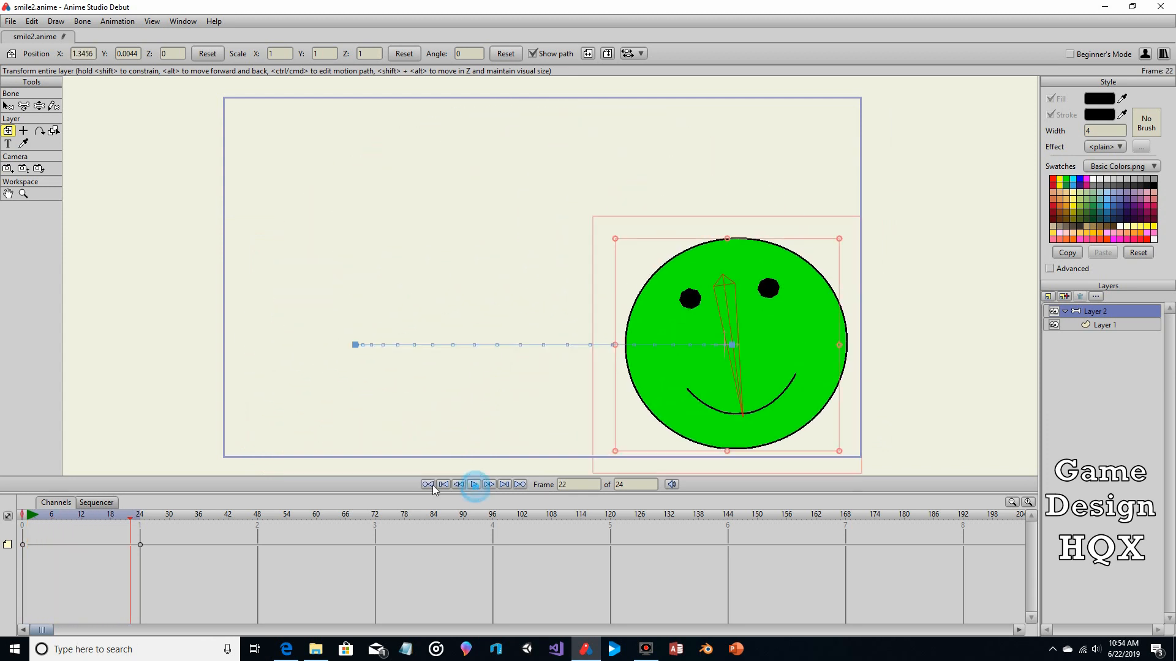
drag(134, 520, 3, 511)
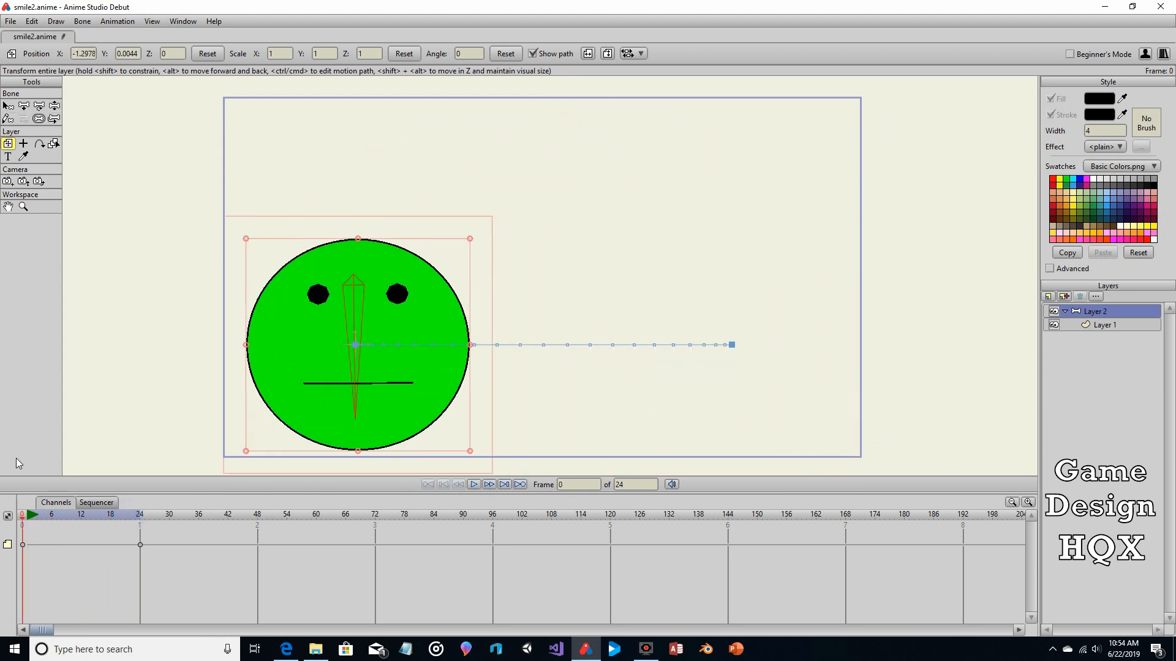
Step: Export frames 1 to 24 as an MP4 video with the MP4 (H.264-AAC) preset at quality 90
click(10, 22)
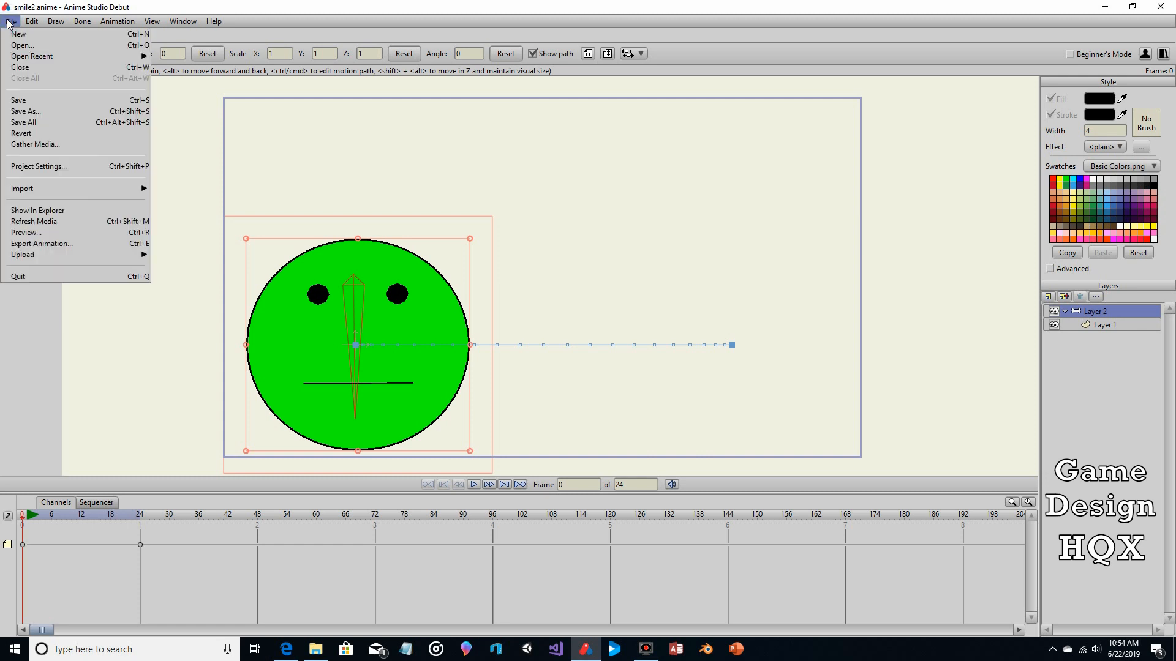
click(50, 244)
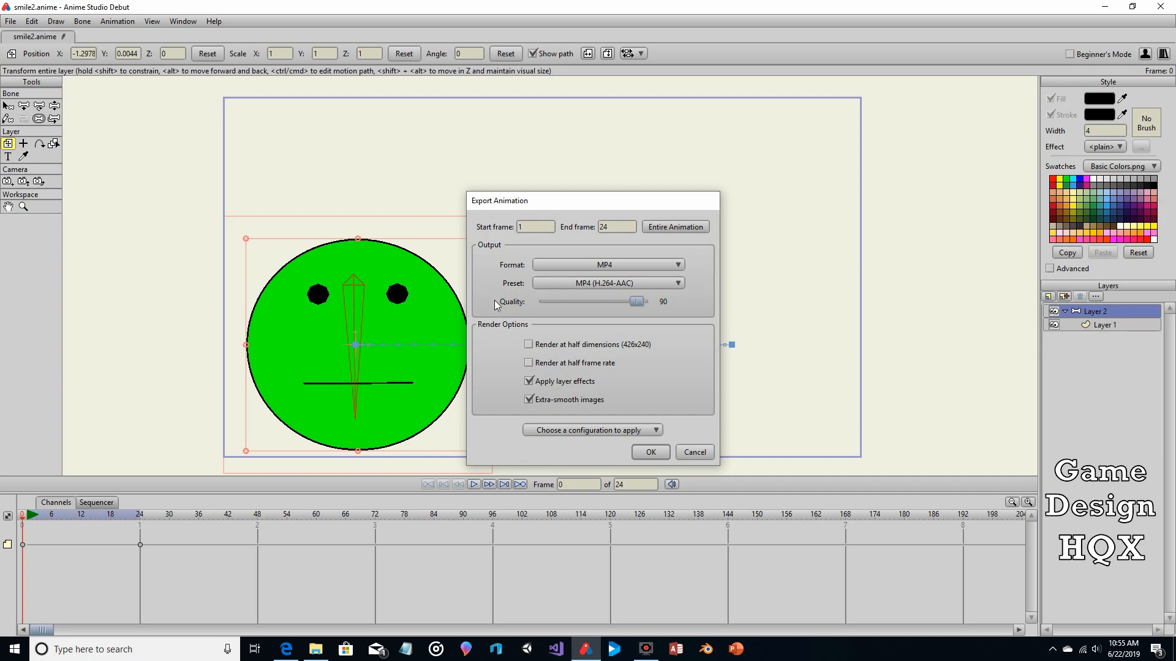
click(658, 455)
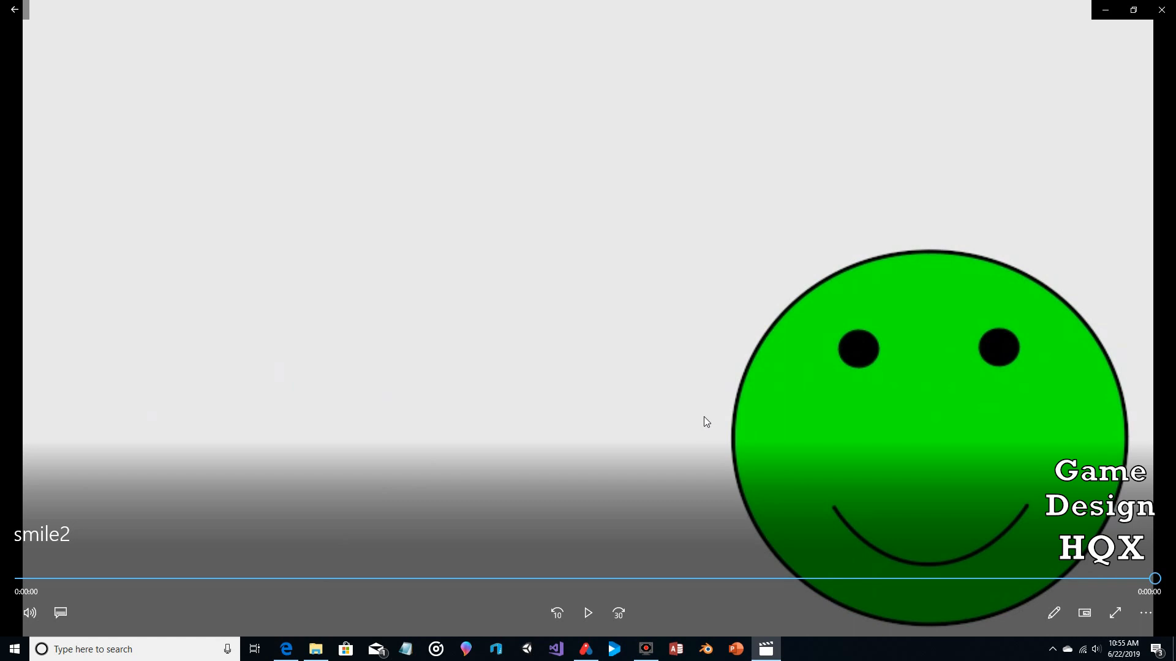
Step: Watch the exported smile2 video in the video player with Repeat enabled, pause it, and close the player
click(585, 612)
click(587, 613)
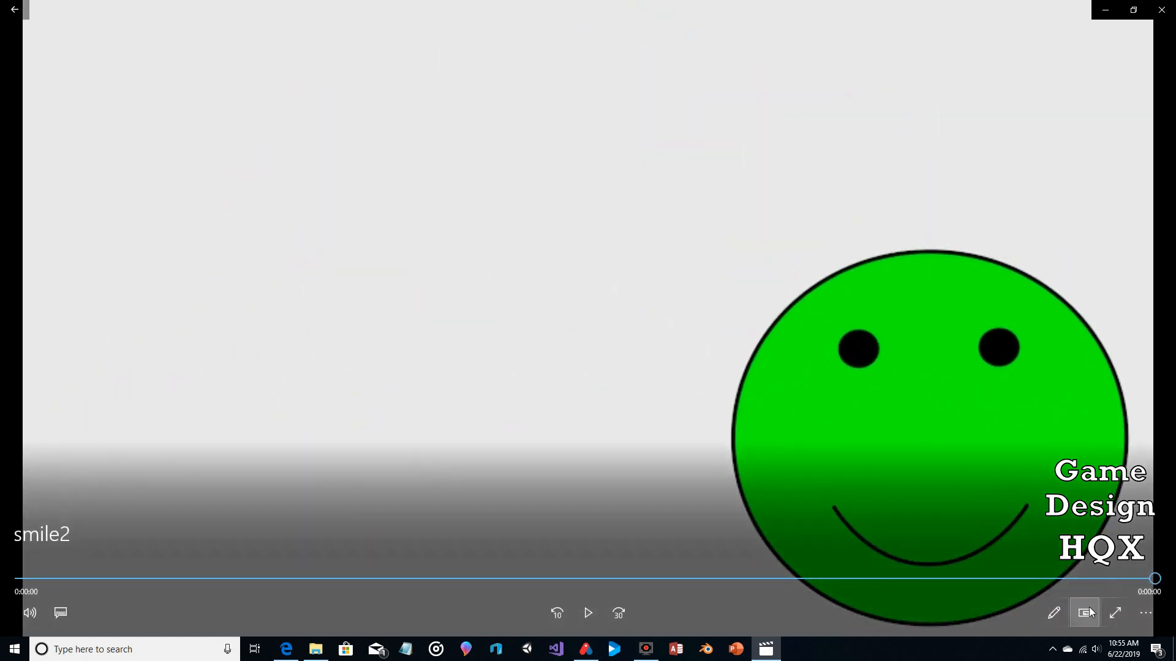
click(1145, 613)
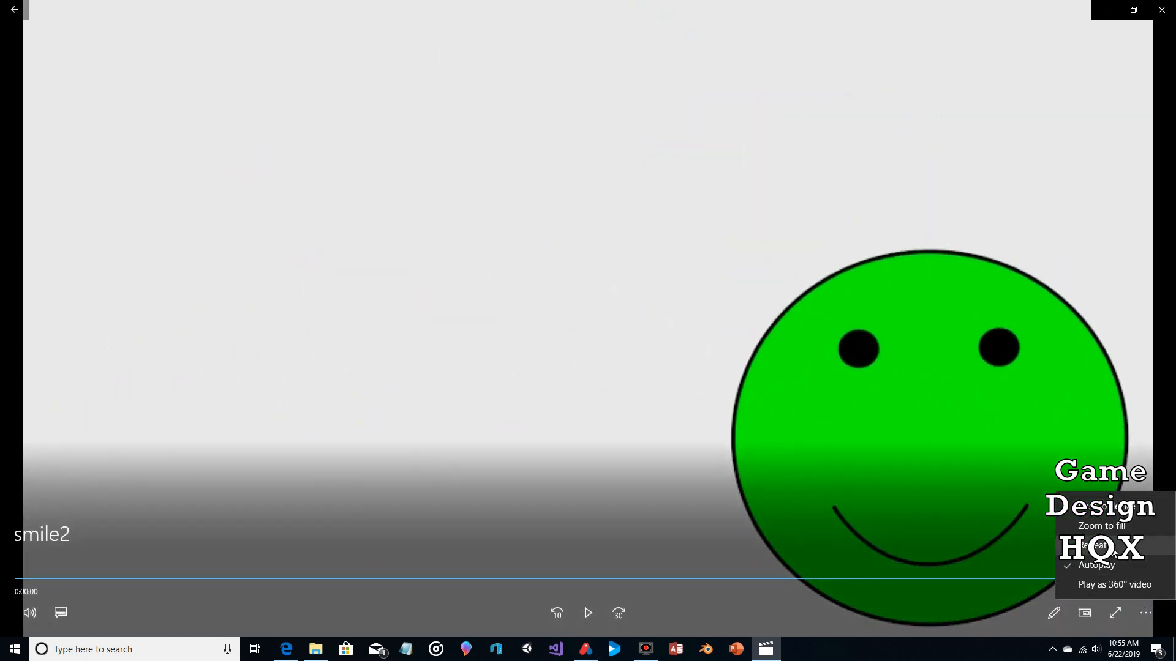
click(1114, 553)
click(593, 617)
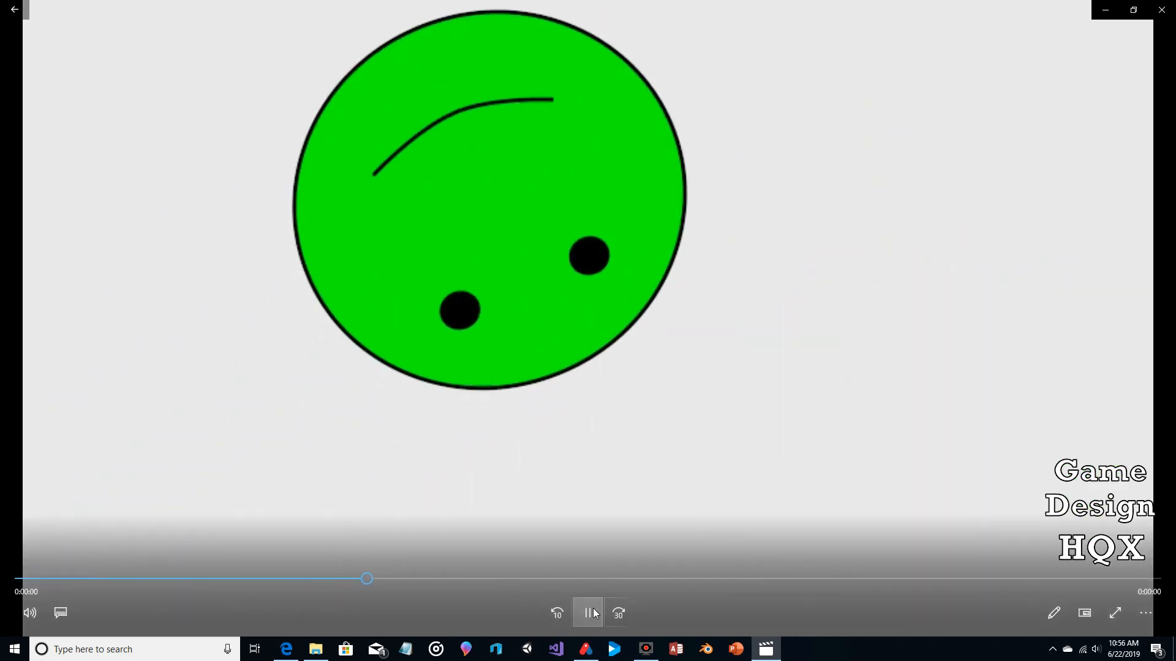
click(590, 611)
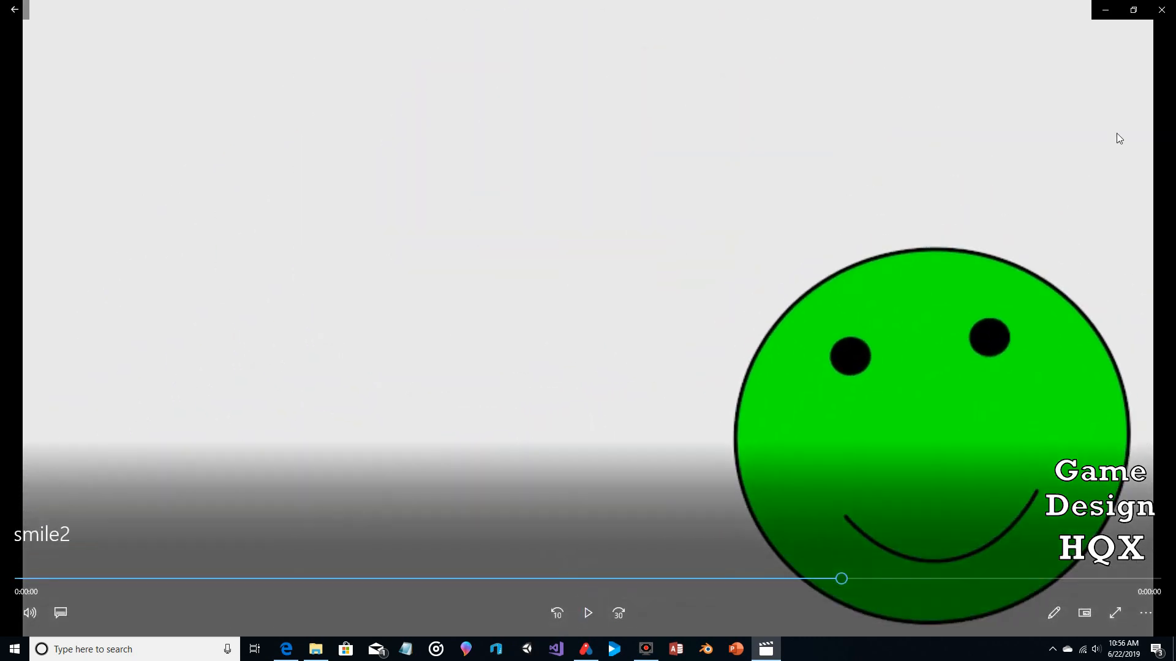
click(1162, 10)
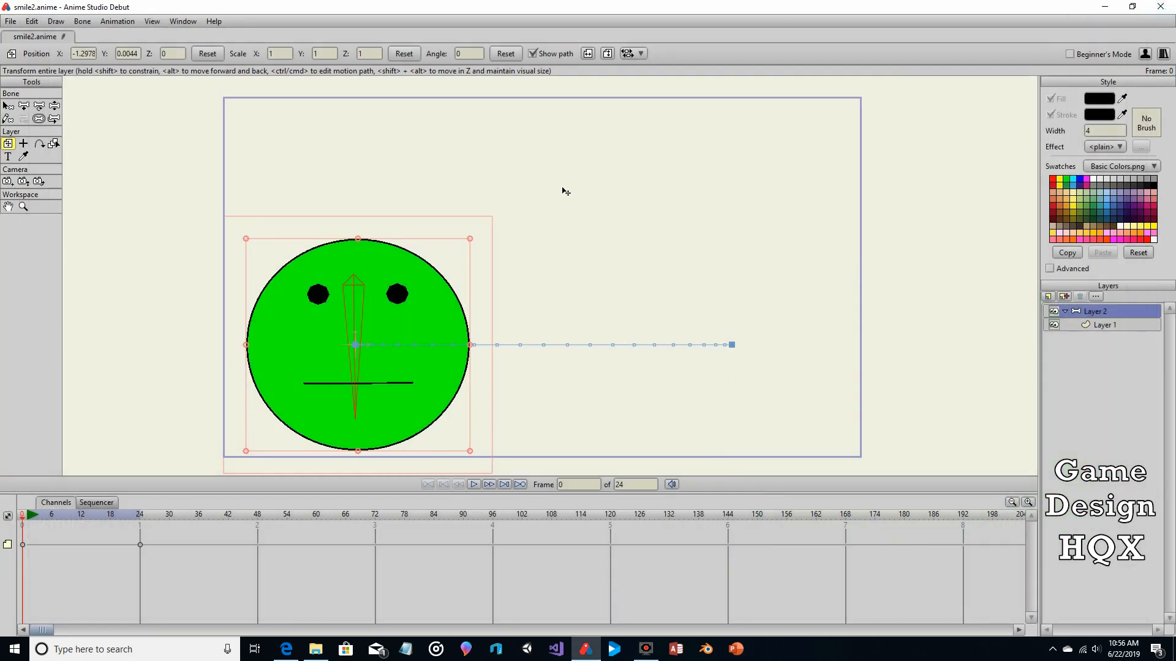